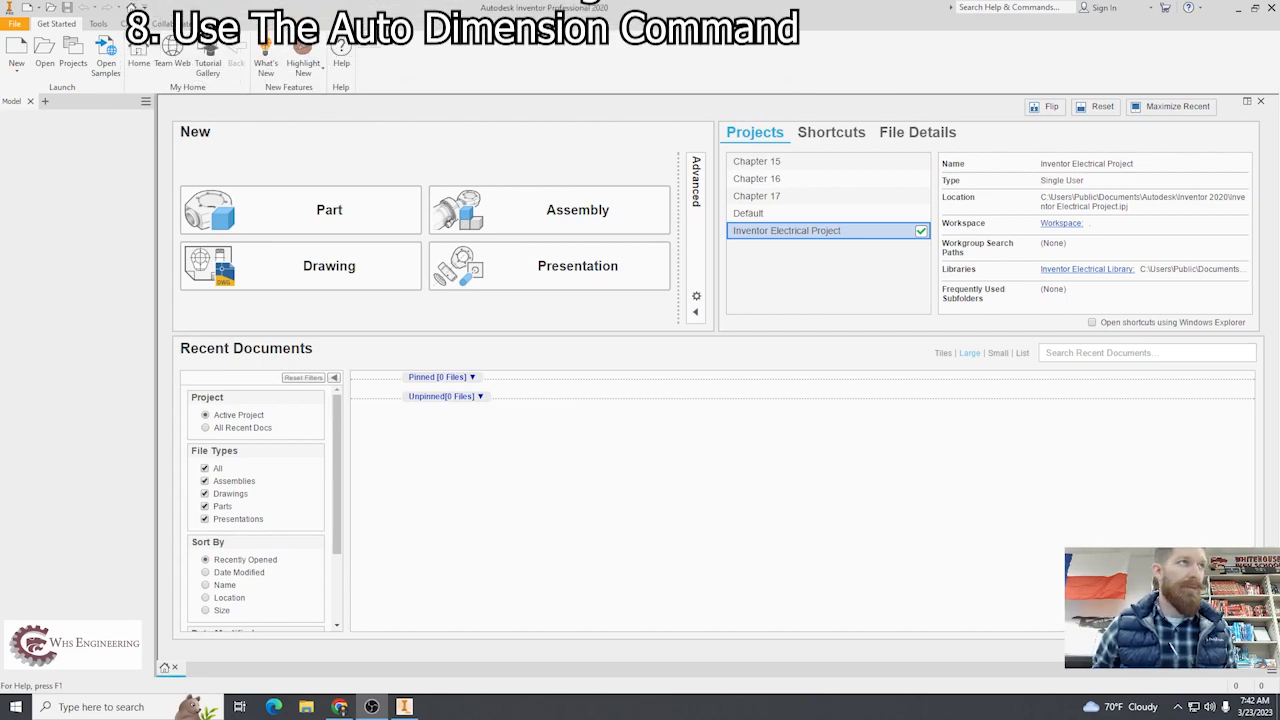
click(337, 219)
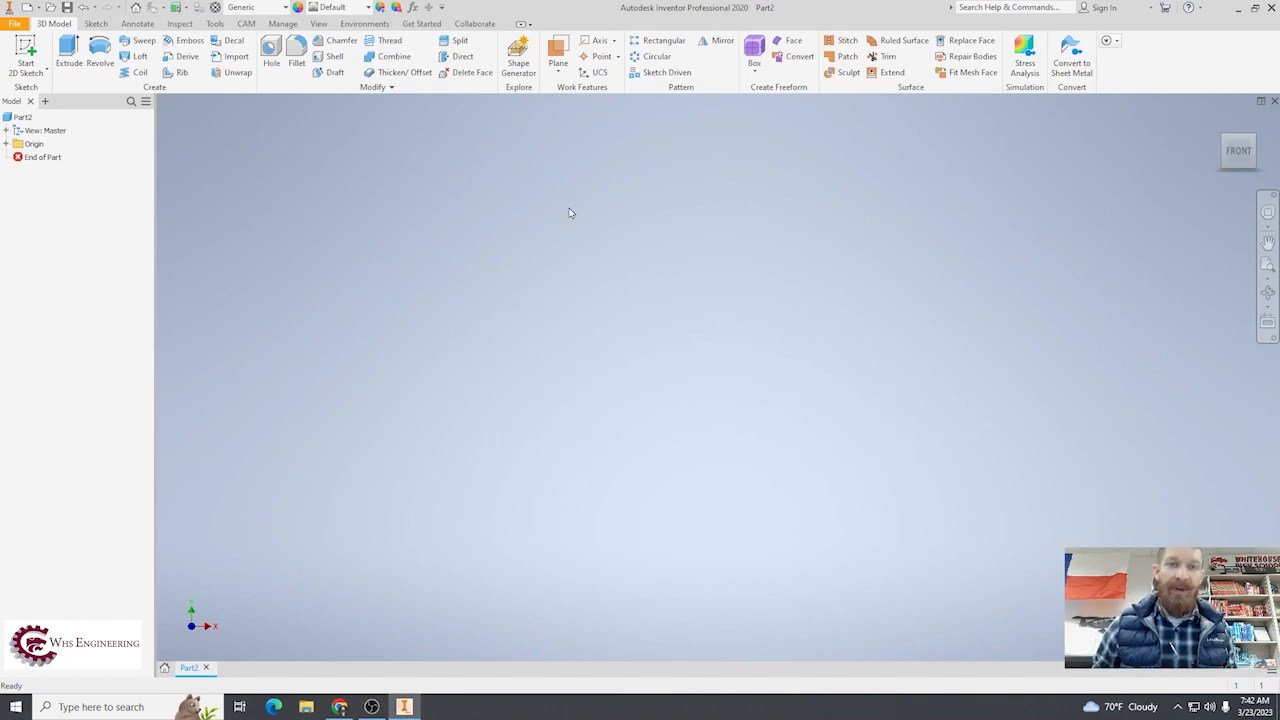
click(1274, 102)
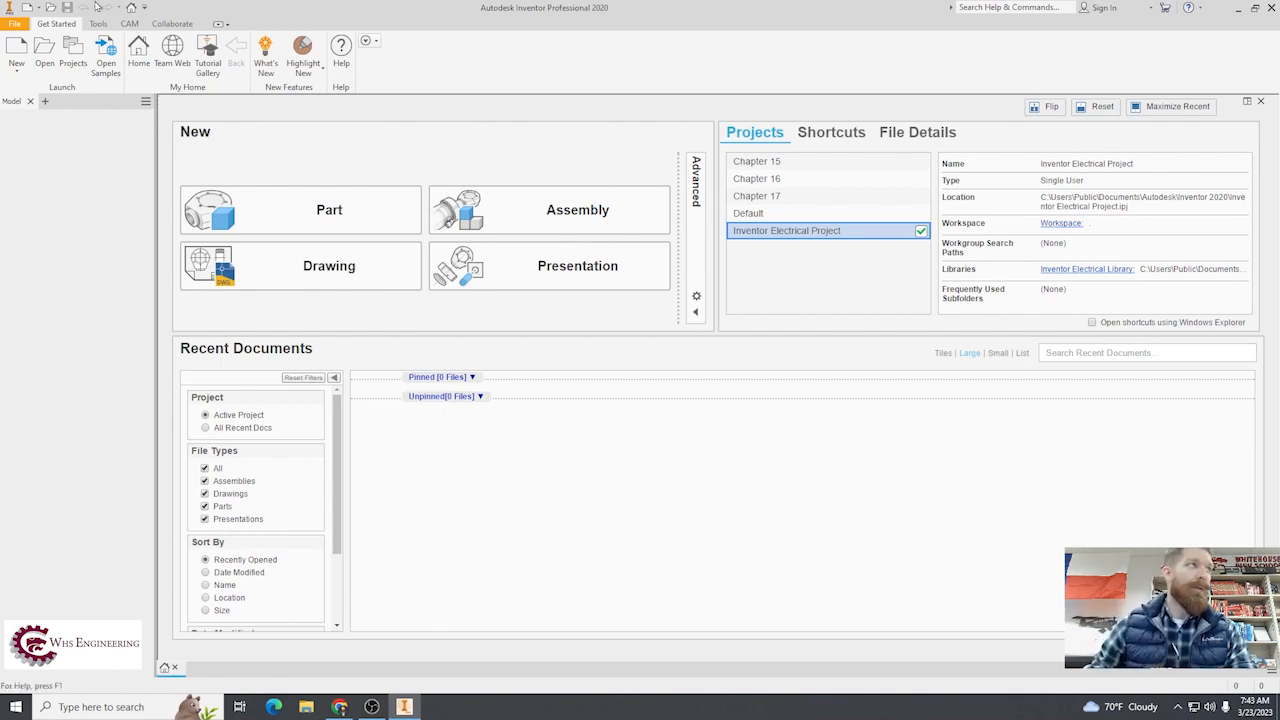
click(18, 26)
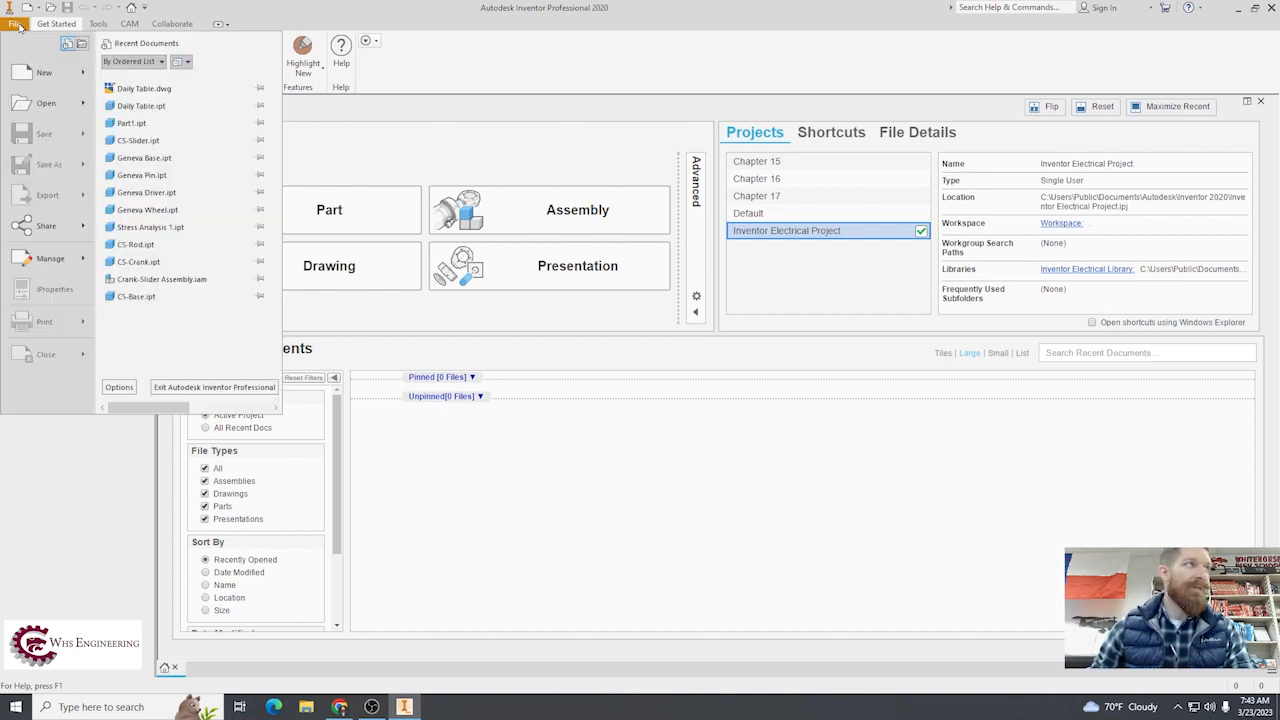
mouse_move(83, 75)
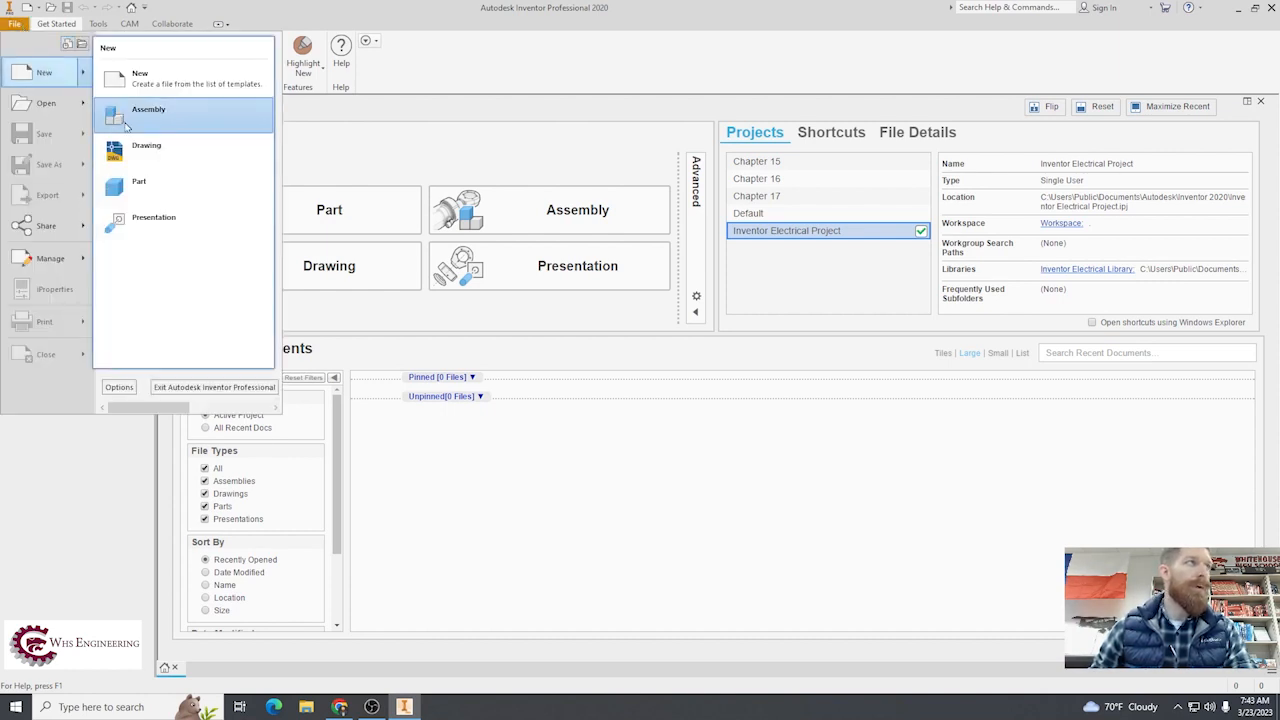
click(142, 180)
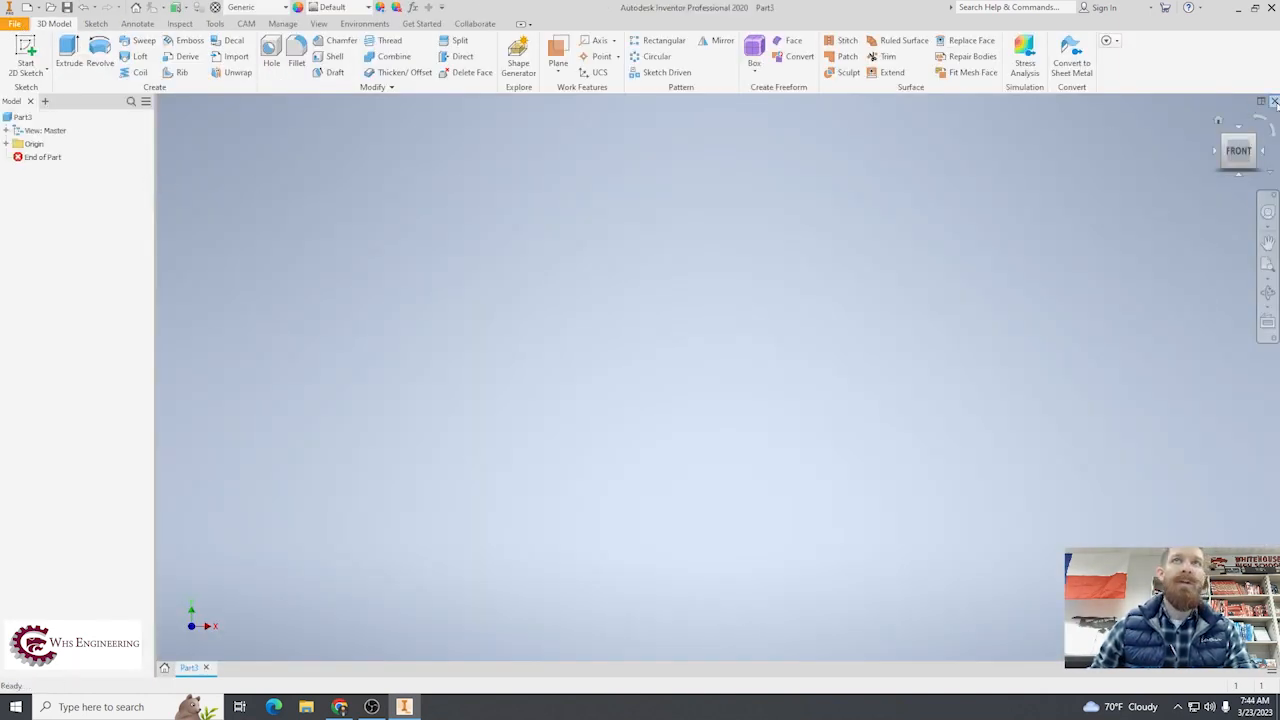
click(1274, 101)
- Open the list of new-file templates and expand the en-US template folder
click(17, 50)
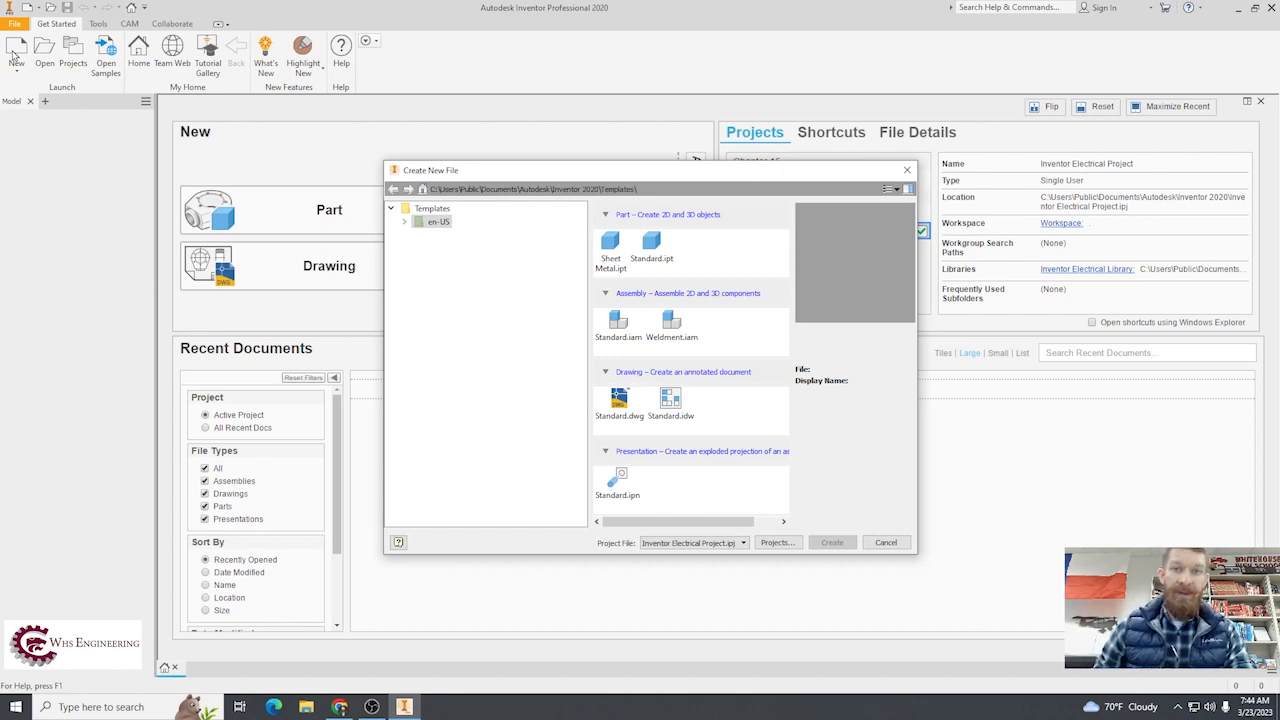
click(404, 222)
click(405, 224)
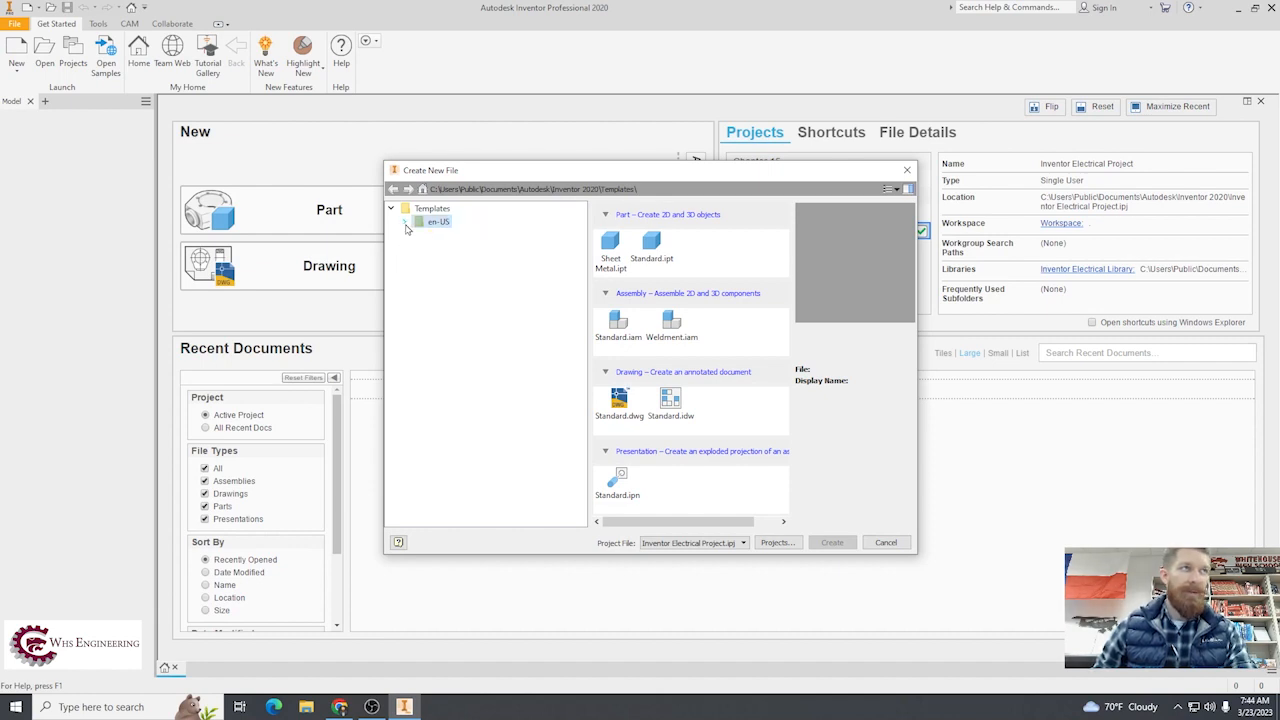
click(405, 224)
click(405, 224)
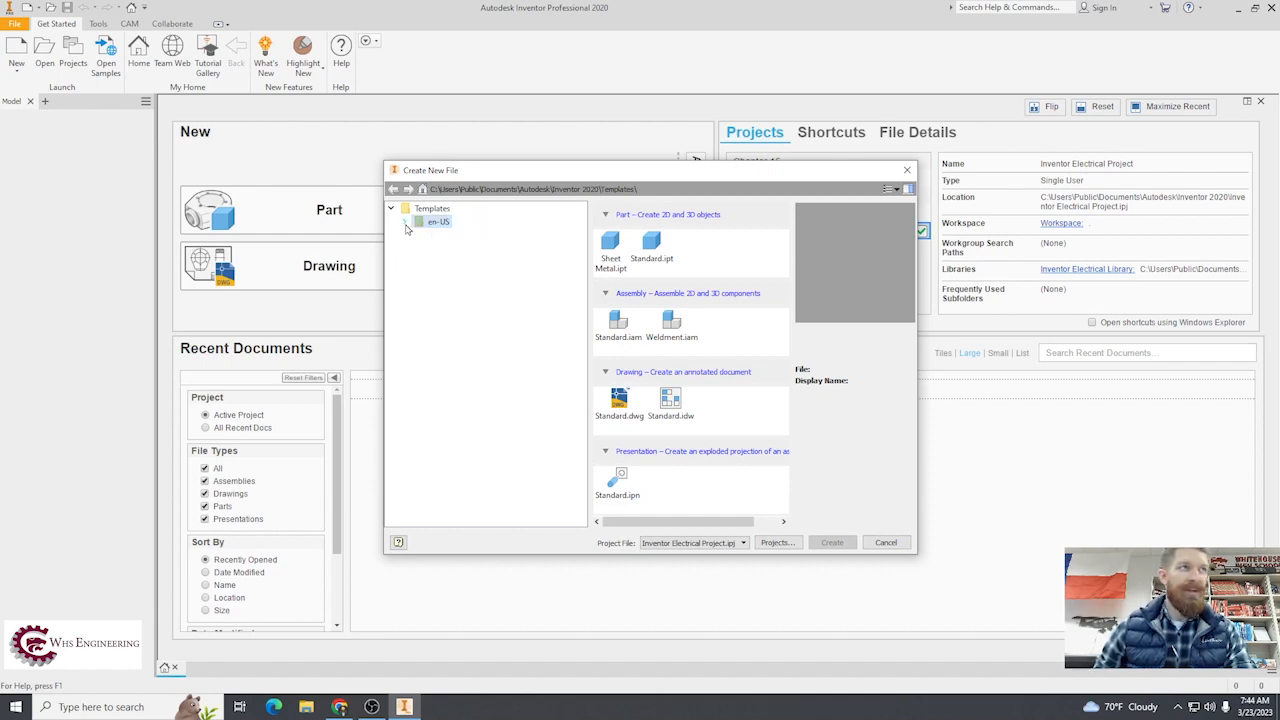
click(405, 224)
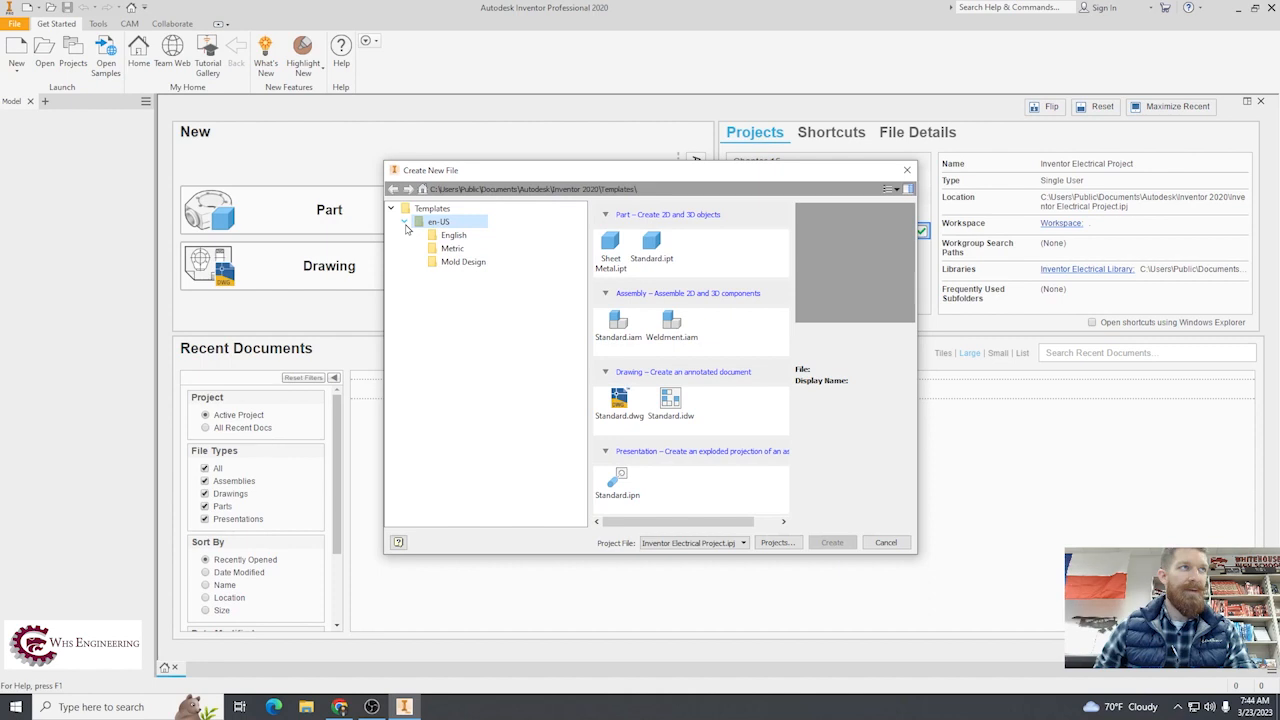
- Examine the English, Metric and Mold Design template folders and compare the units of the Standard (in).ipt and Standard (mm).ipt templates
click(476, 236)
click(478, 249)
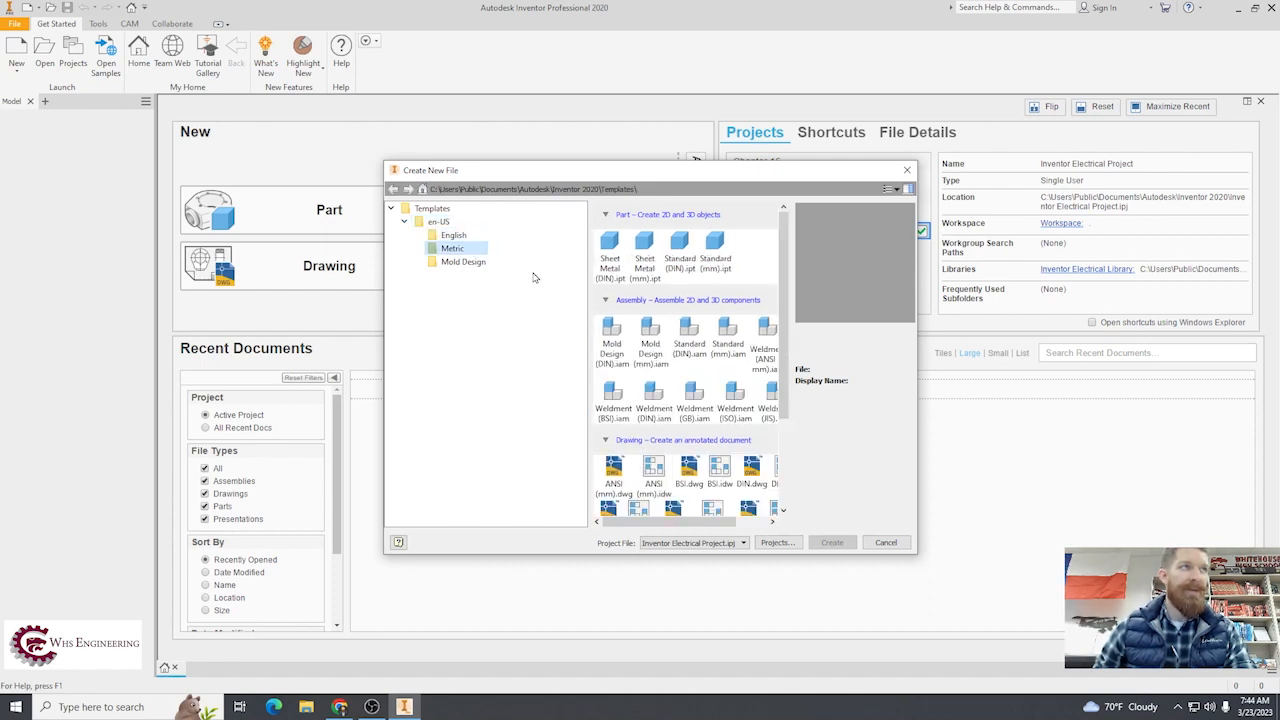
click(450, 261)
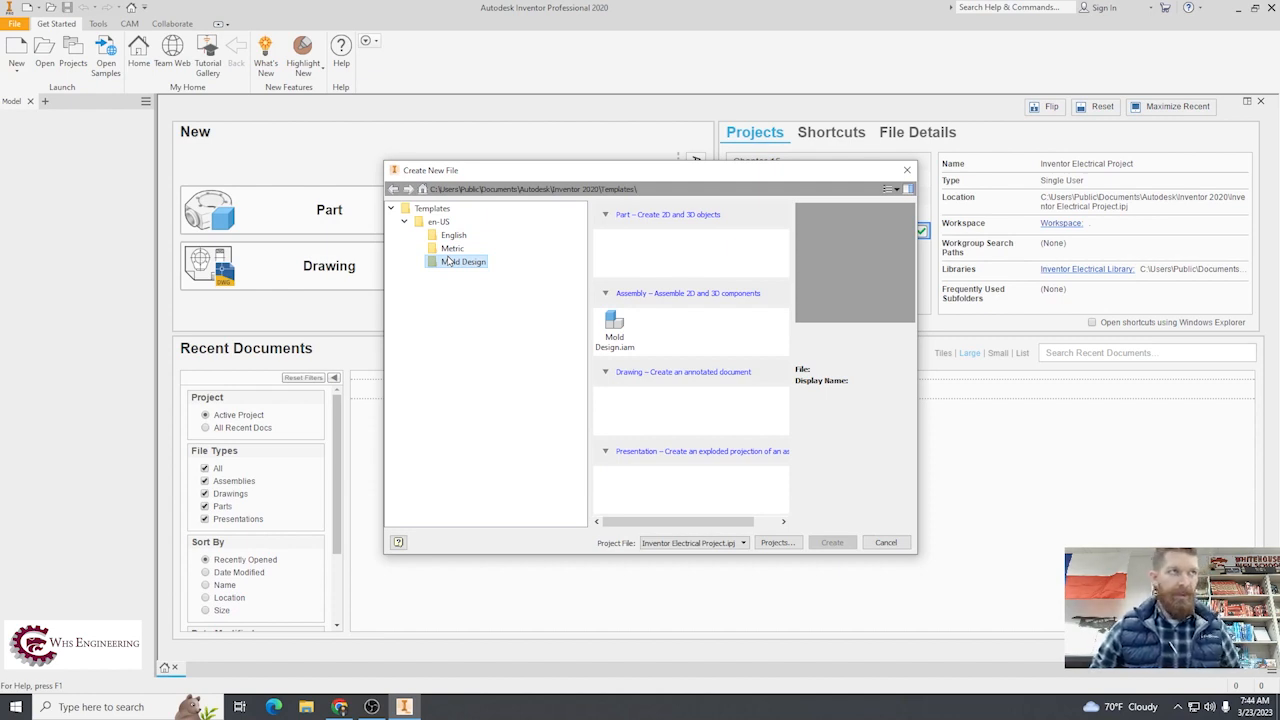
click(452, 235)
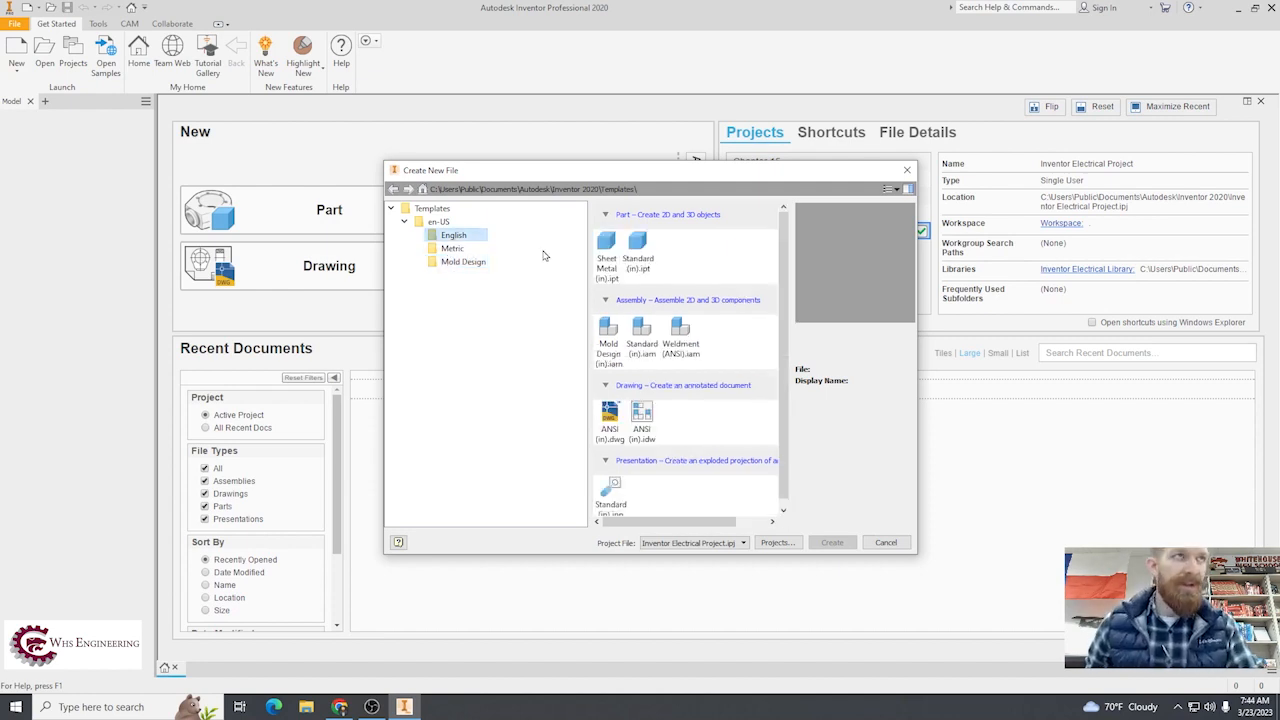
click(634, 258)
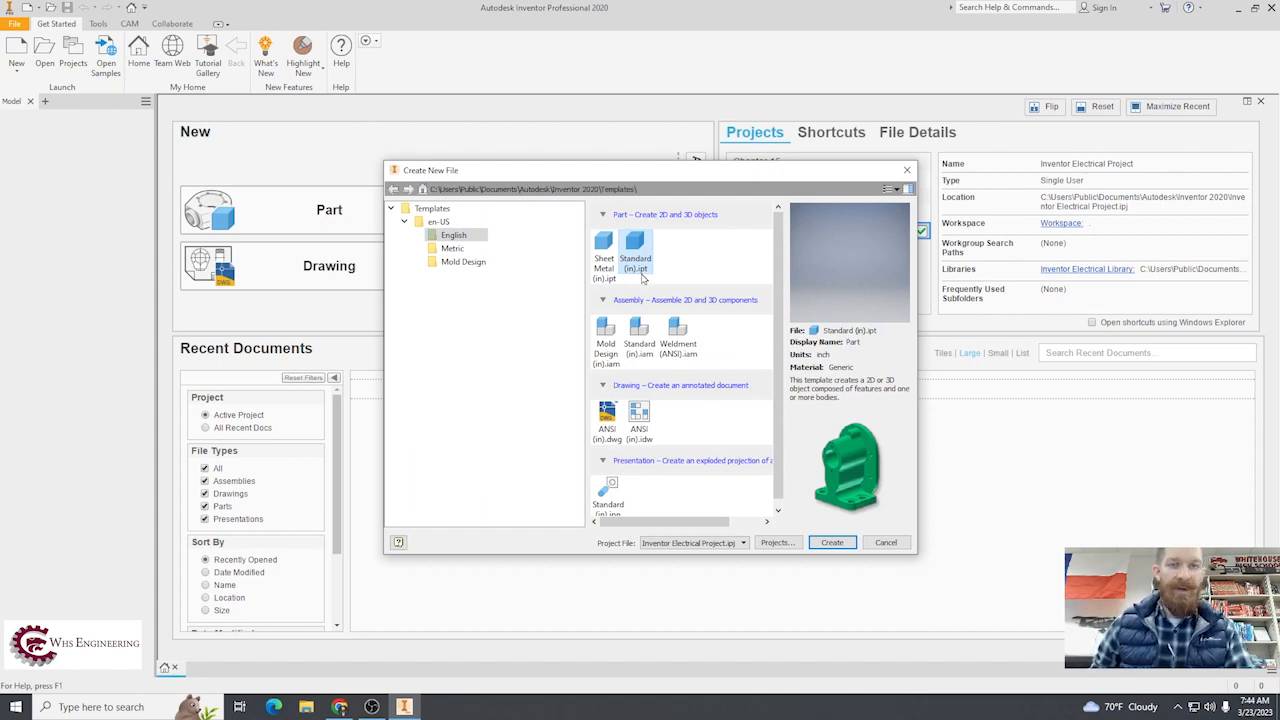
click(450, 248)
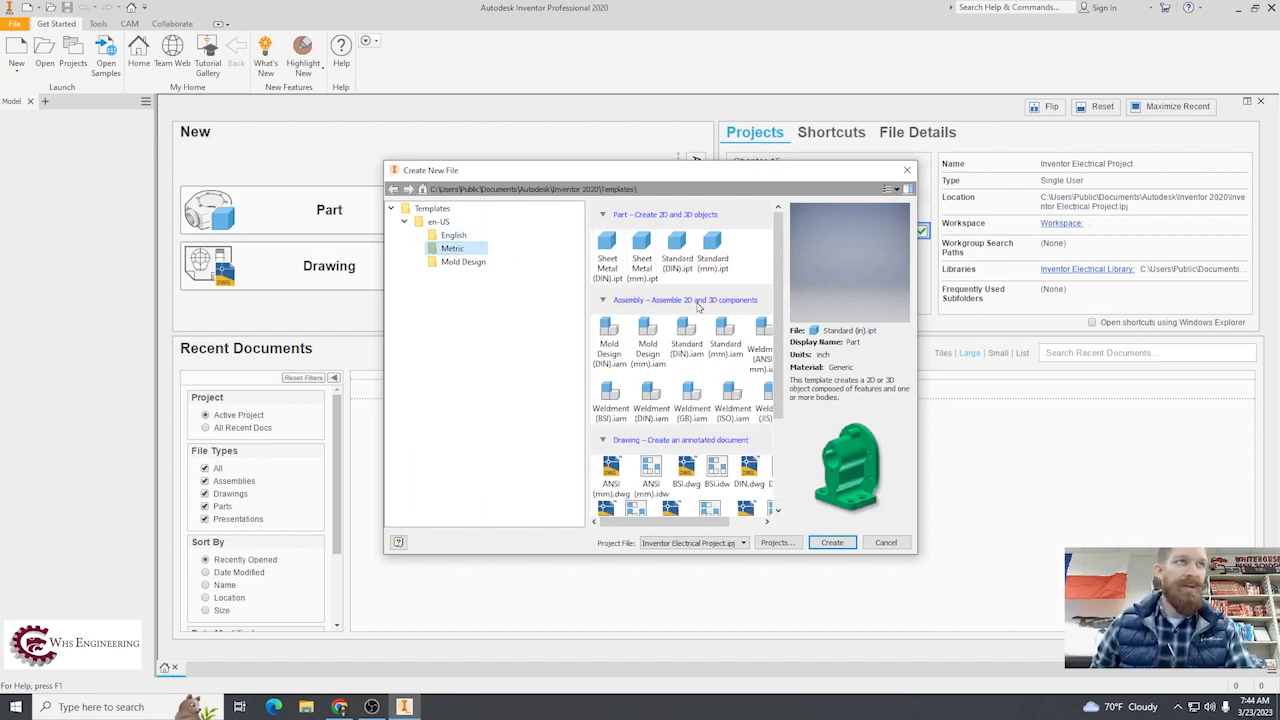
click(713, 262)
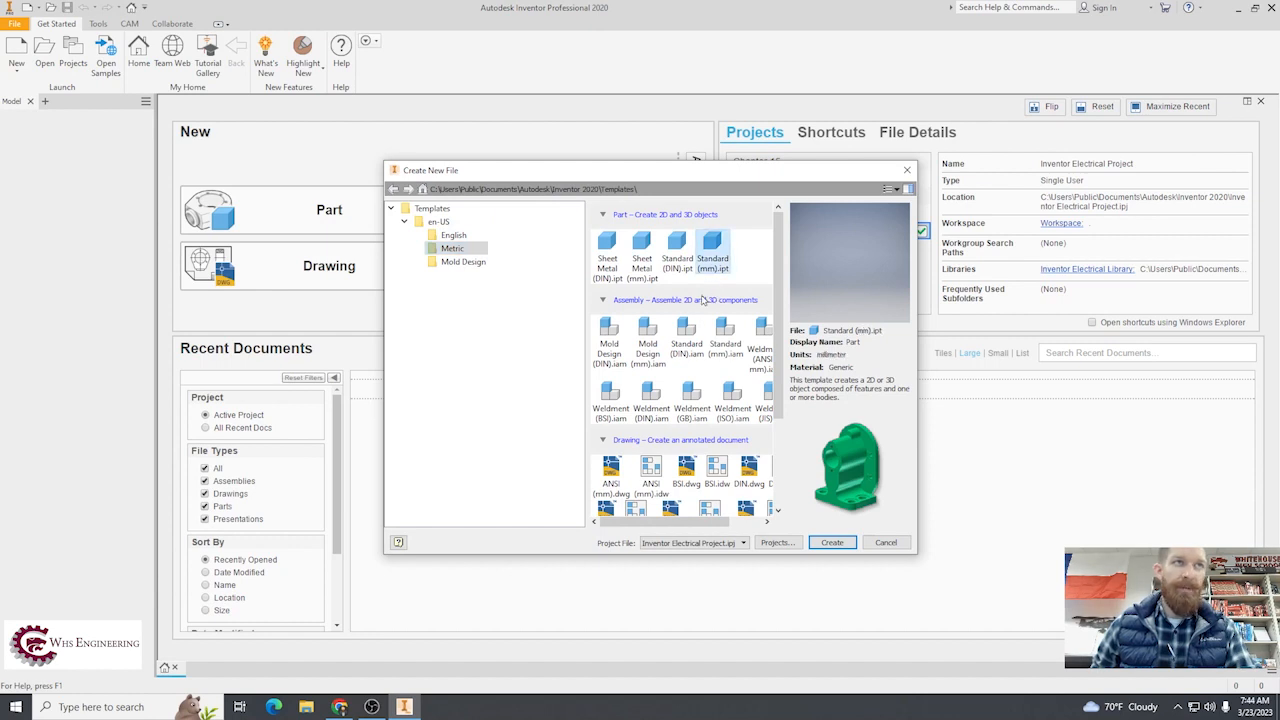
click(453, 235)
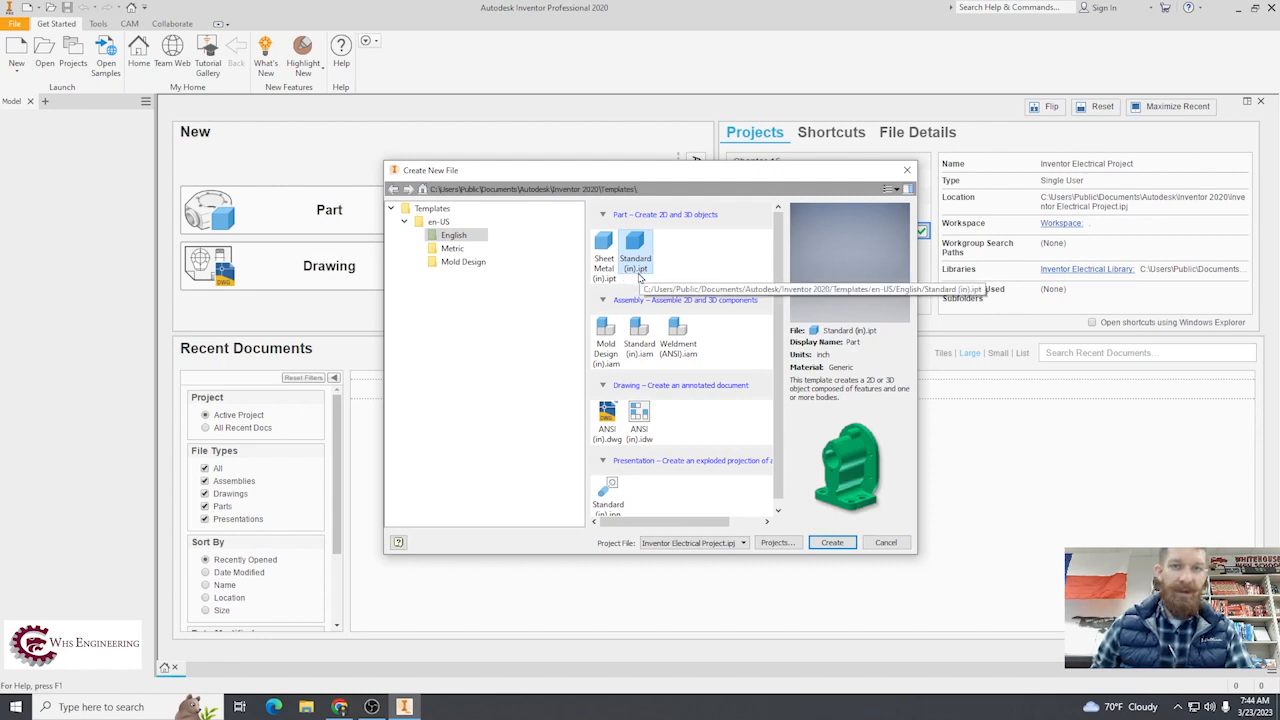
- Create a new part from the Metric Standard (mm).ipt template
click(458, 252)
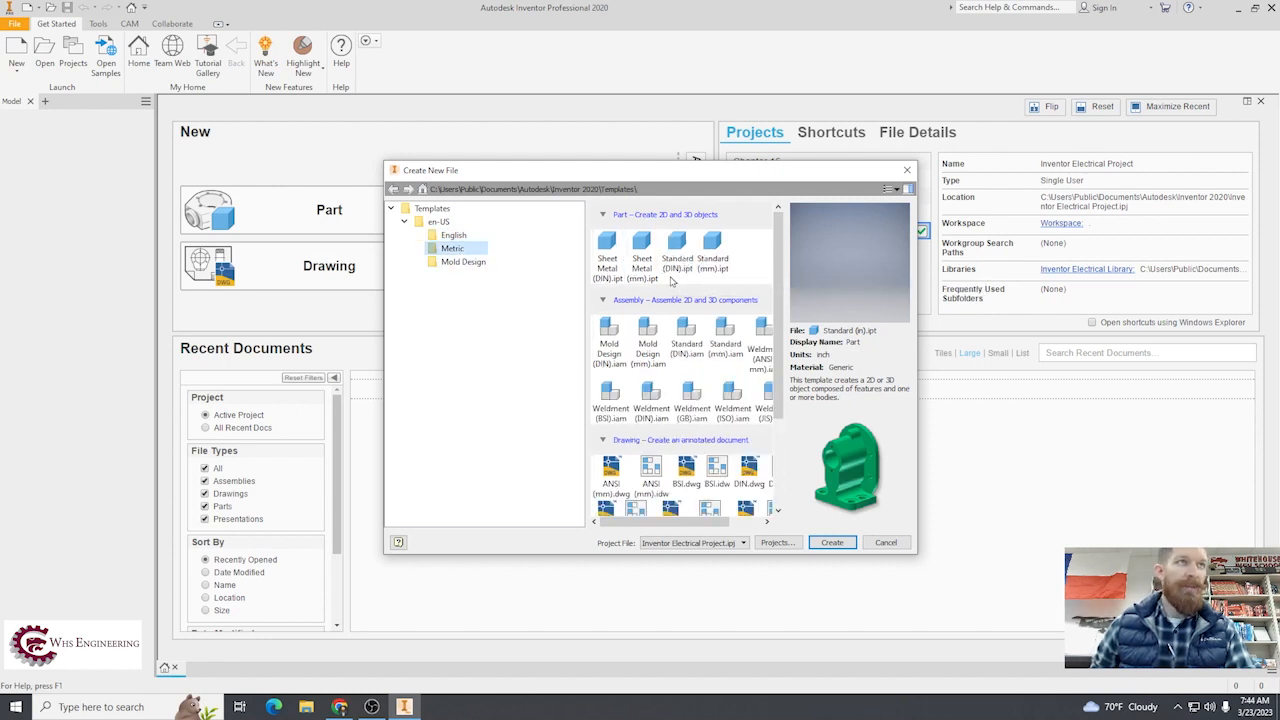
click(709, 279)
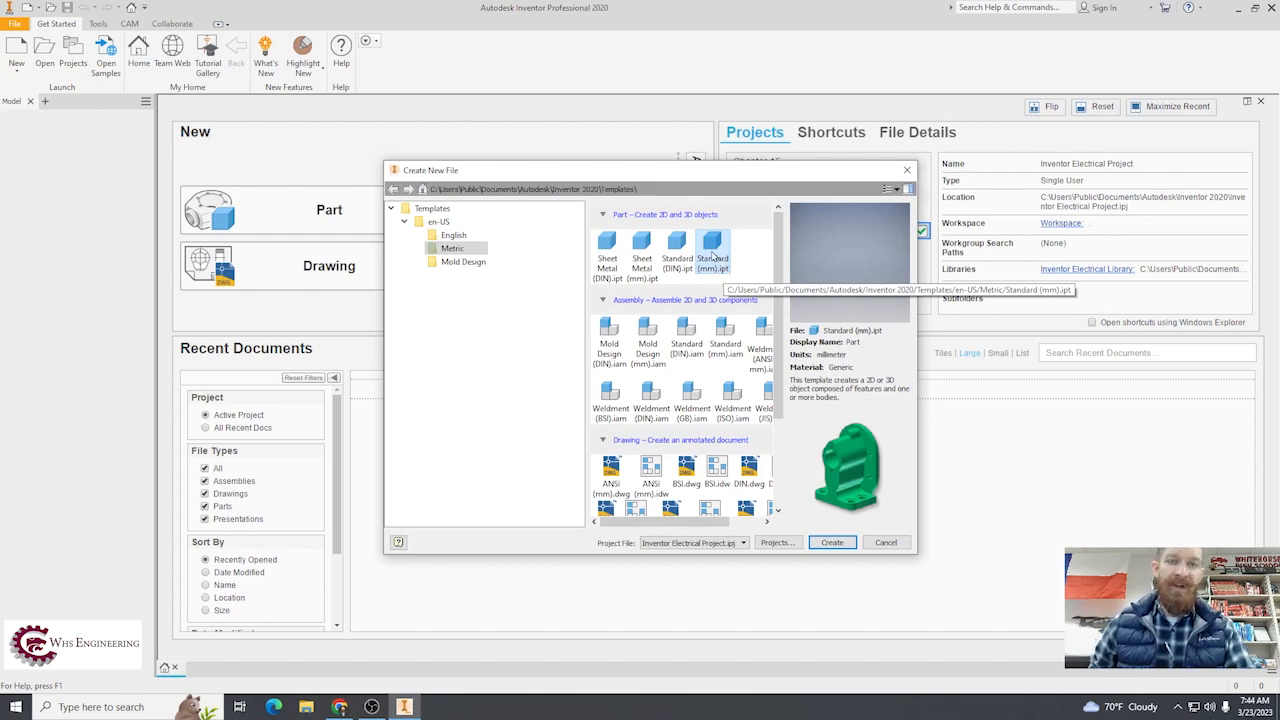
double_click(714, 255)
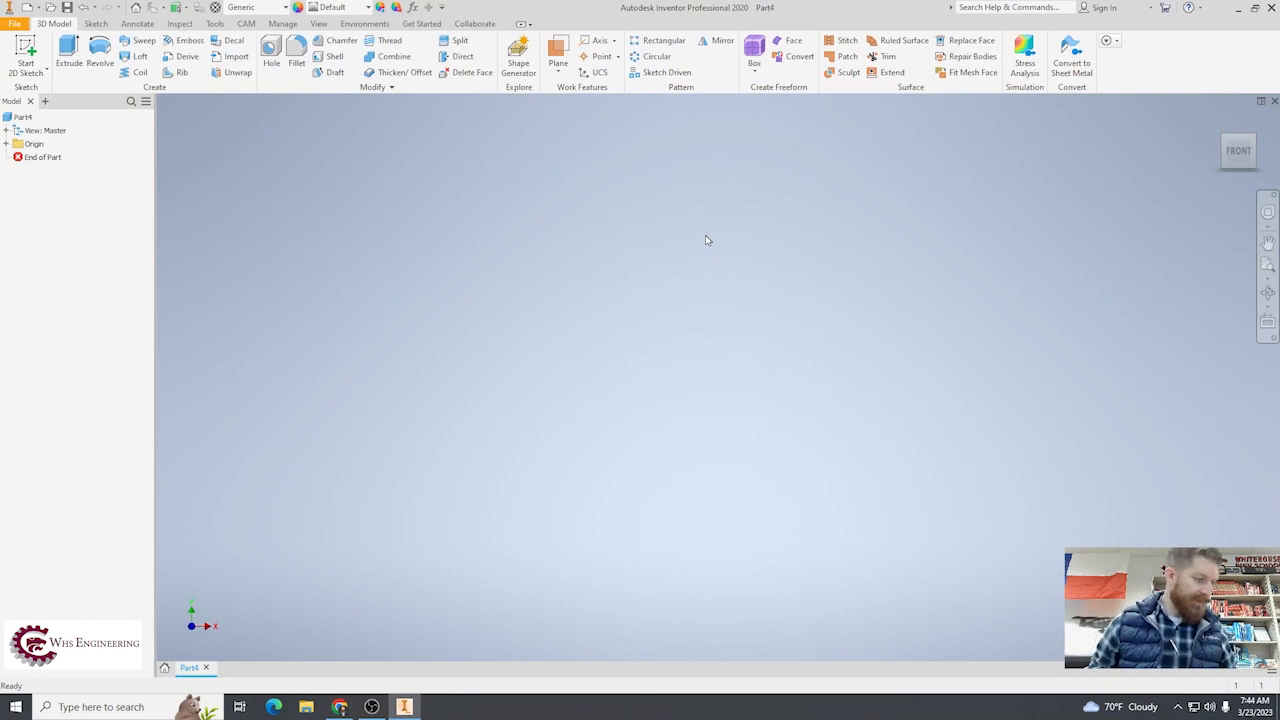
- Start a 2D sketch on the front (XY) plane
click(44, 54)
click(643, 207)
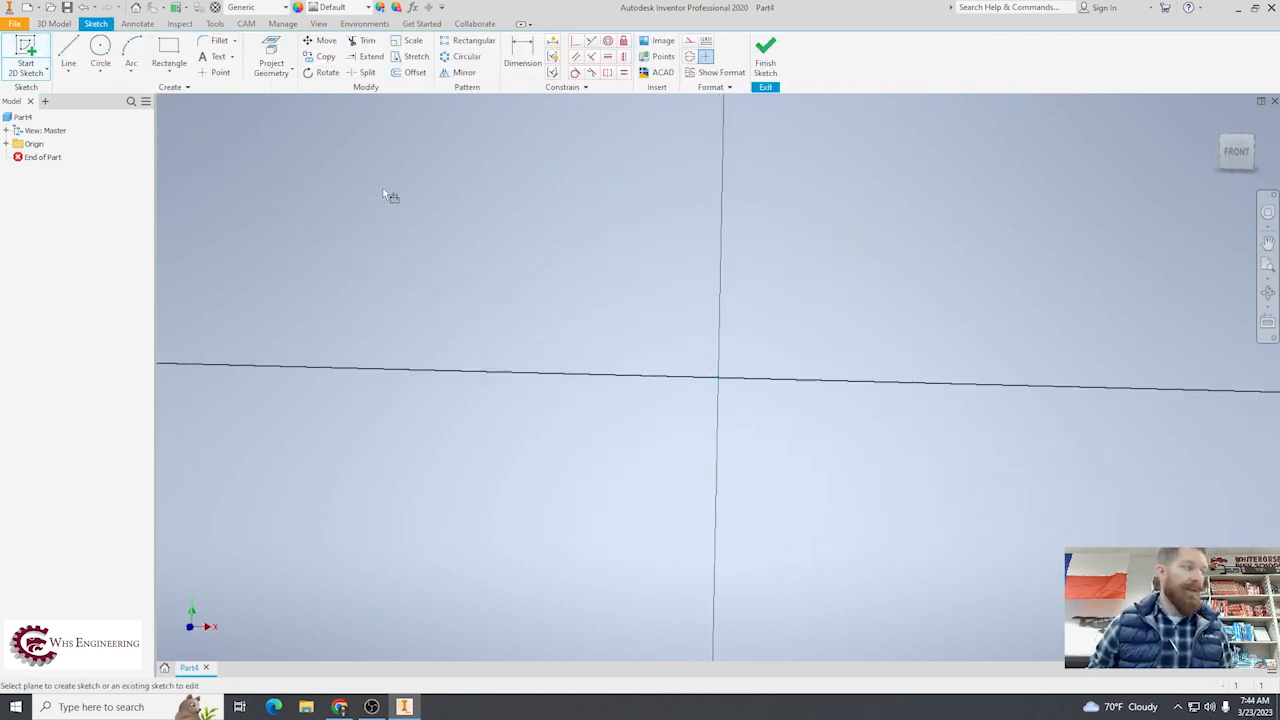
key(l)
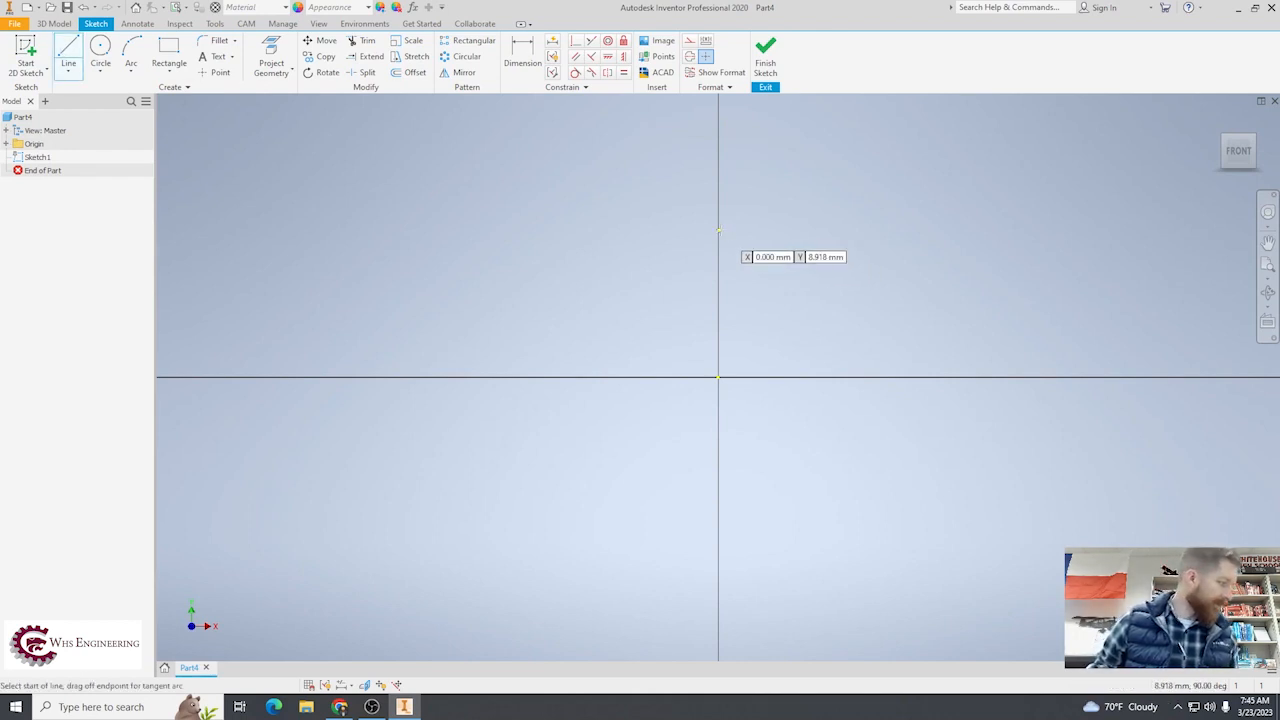
click(718, 231)
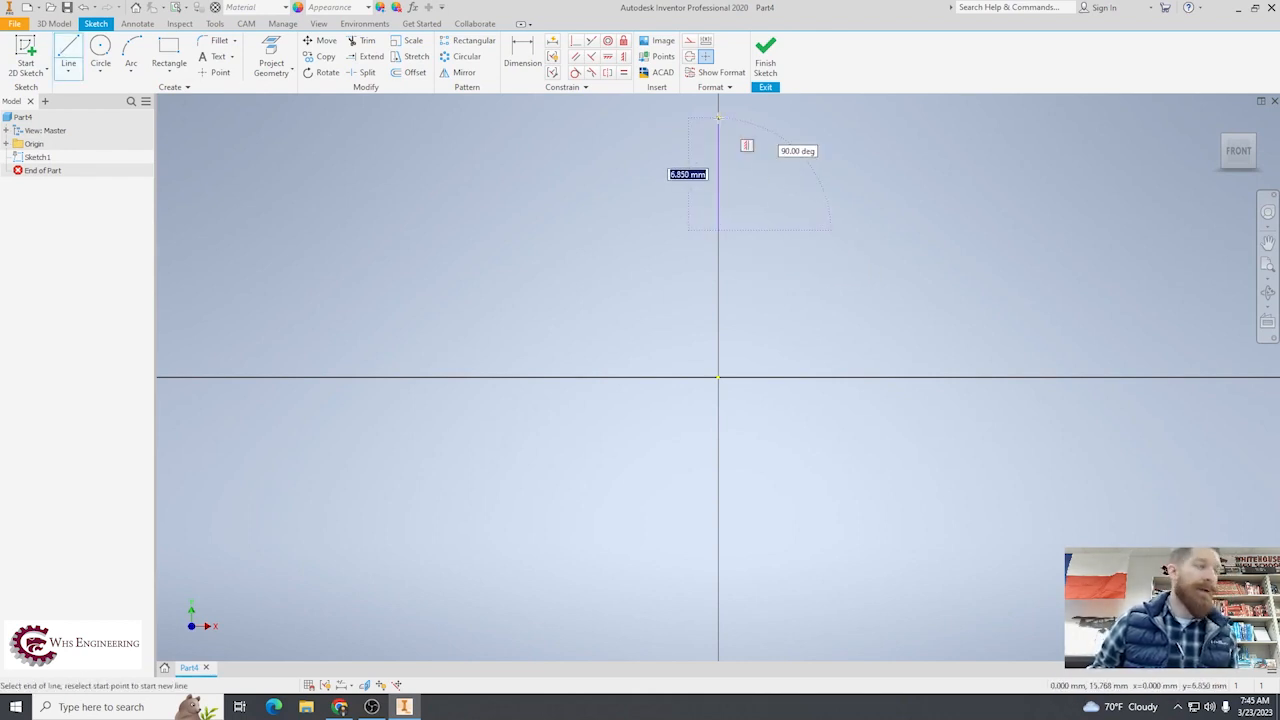
click(718, 118)
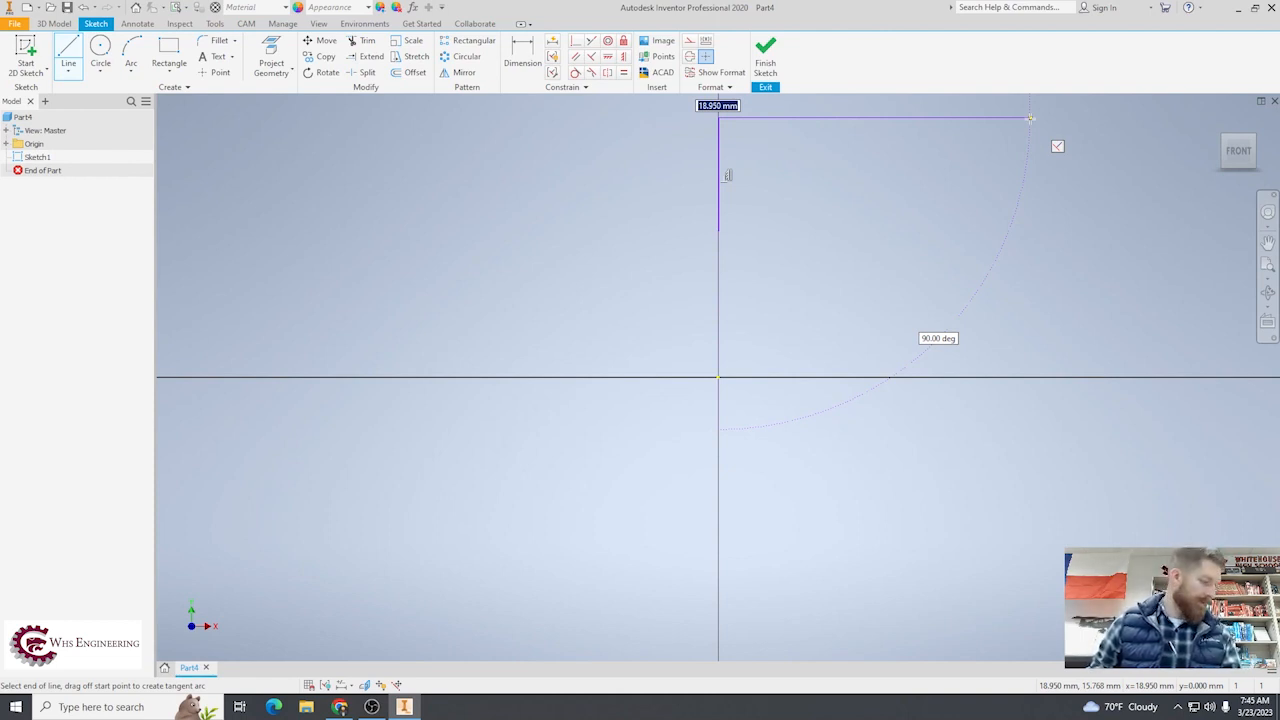
key(Escape)
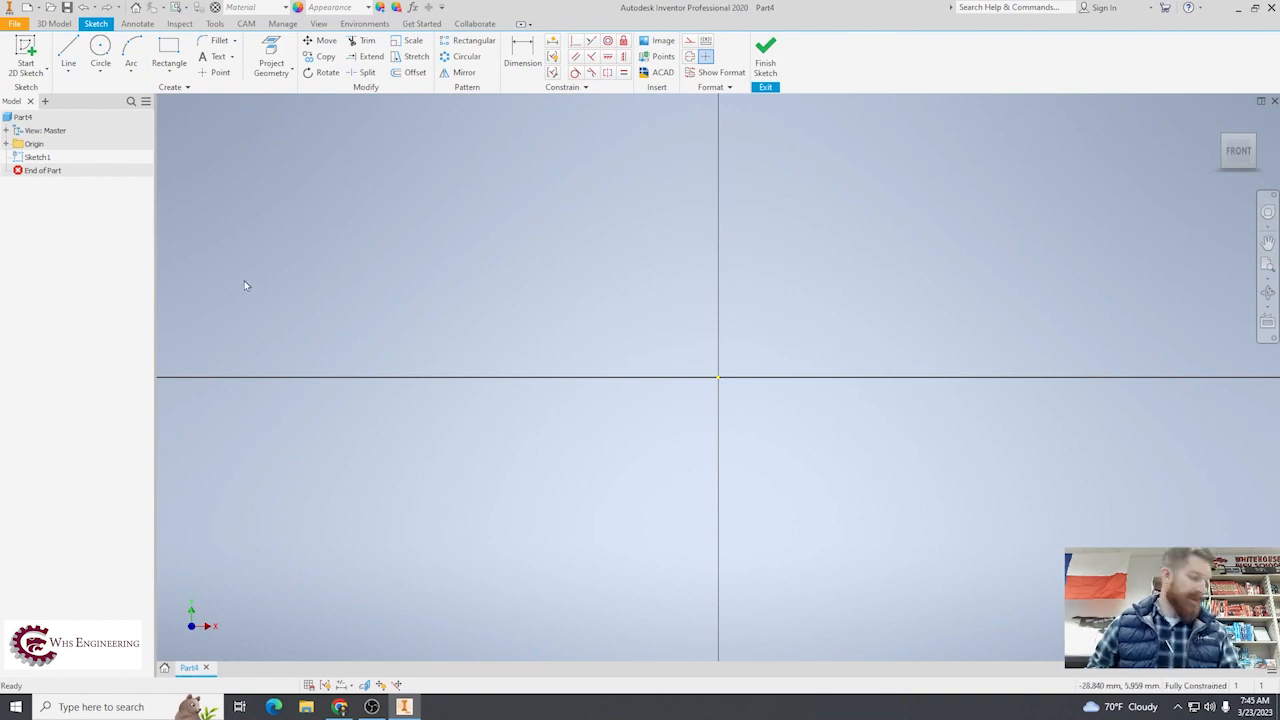
- Sketch an open stepped profile around the origin with a base line about 27 mm, left side about 12.6 mm, one step and a top line
click(68, 50)
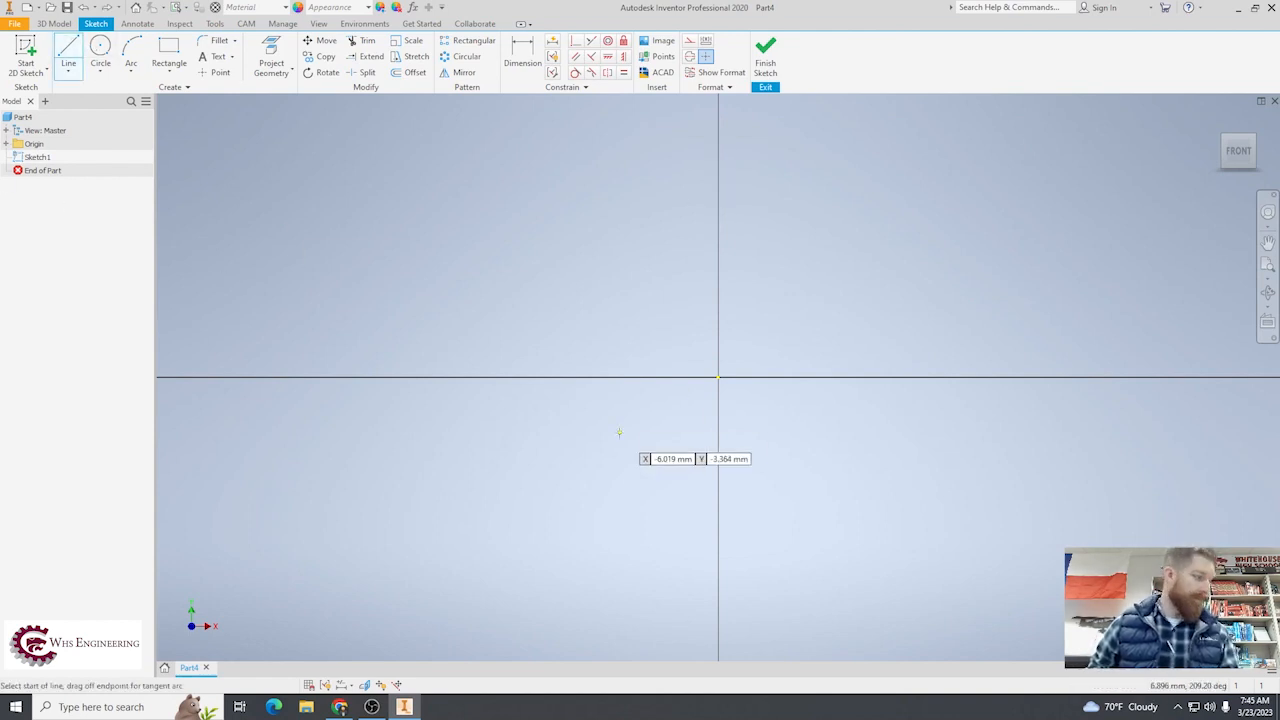
click(1030, 474)
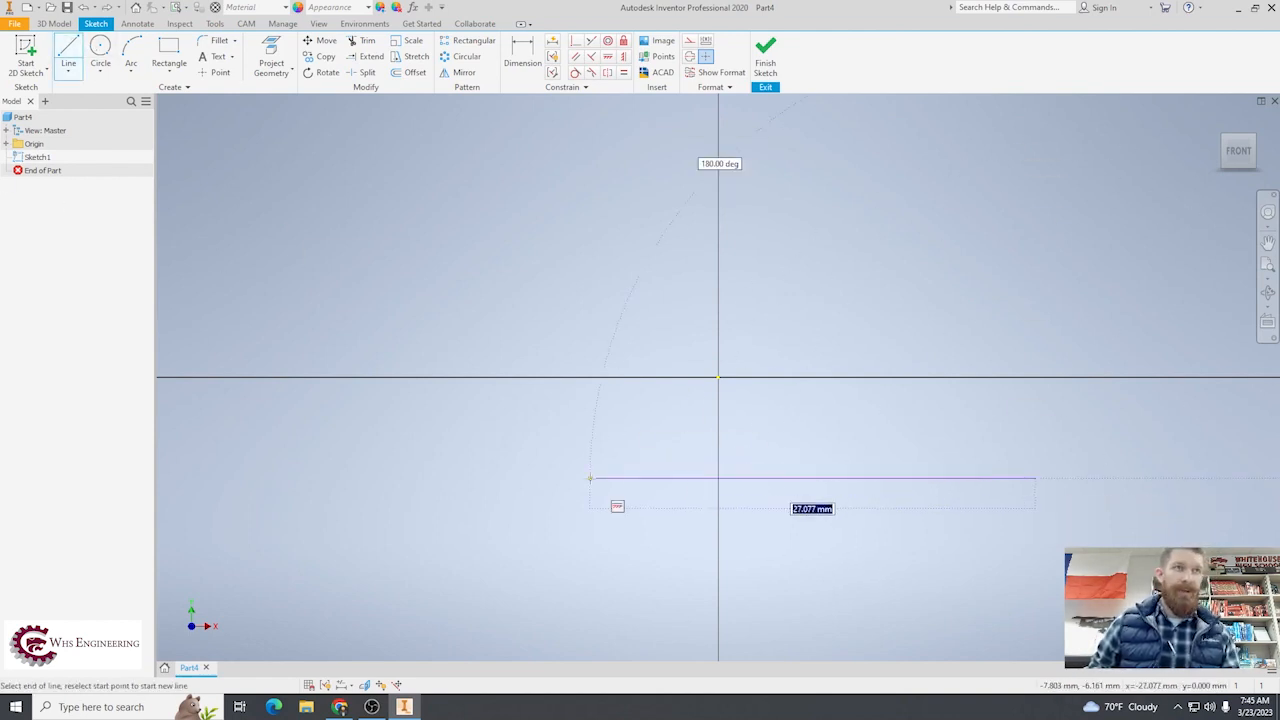
click(589, 478)
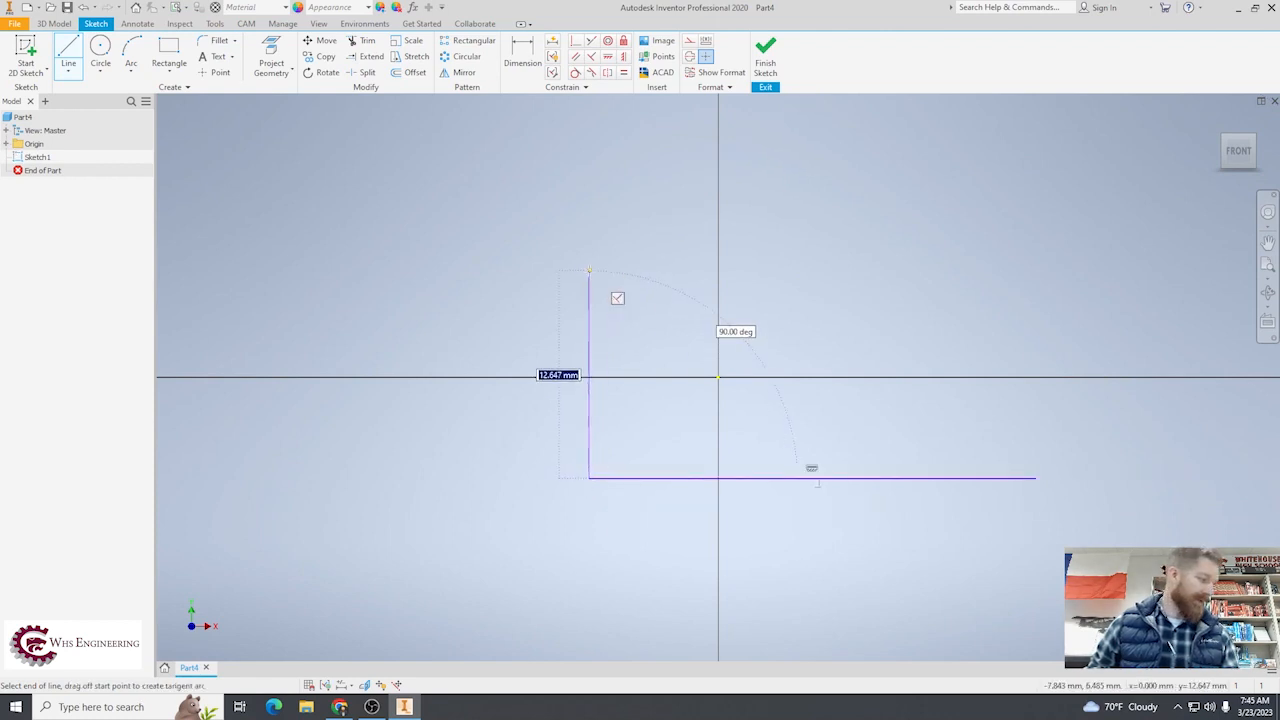
click(589, 270)
click(668, 270)
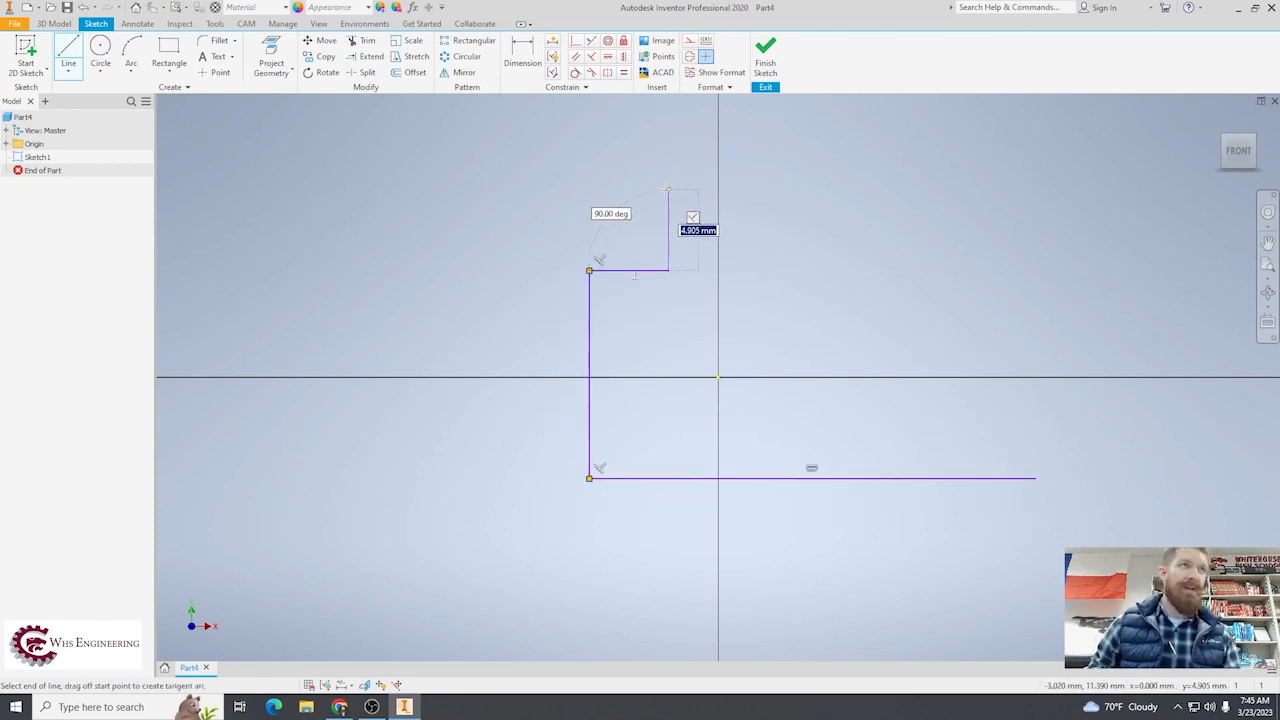
click(668, 190)
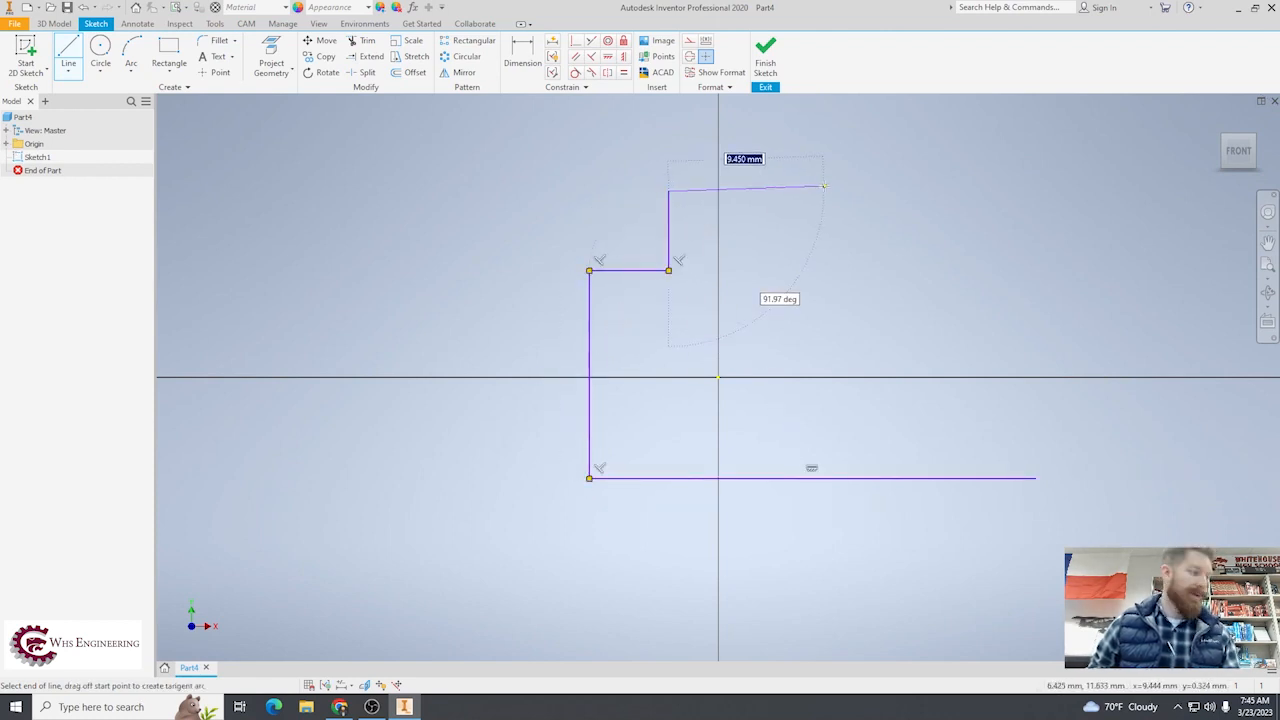
click(932, 190)
key(Escape)
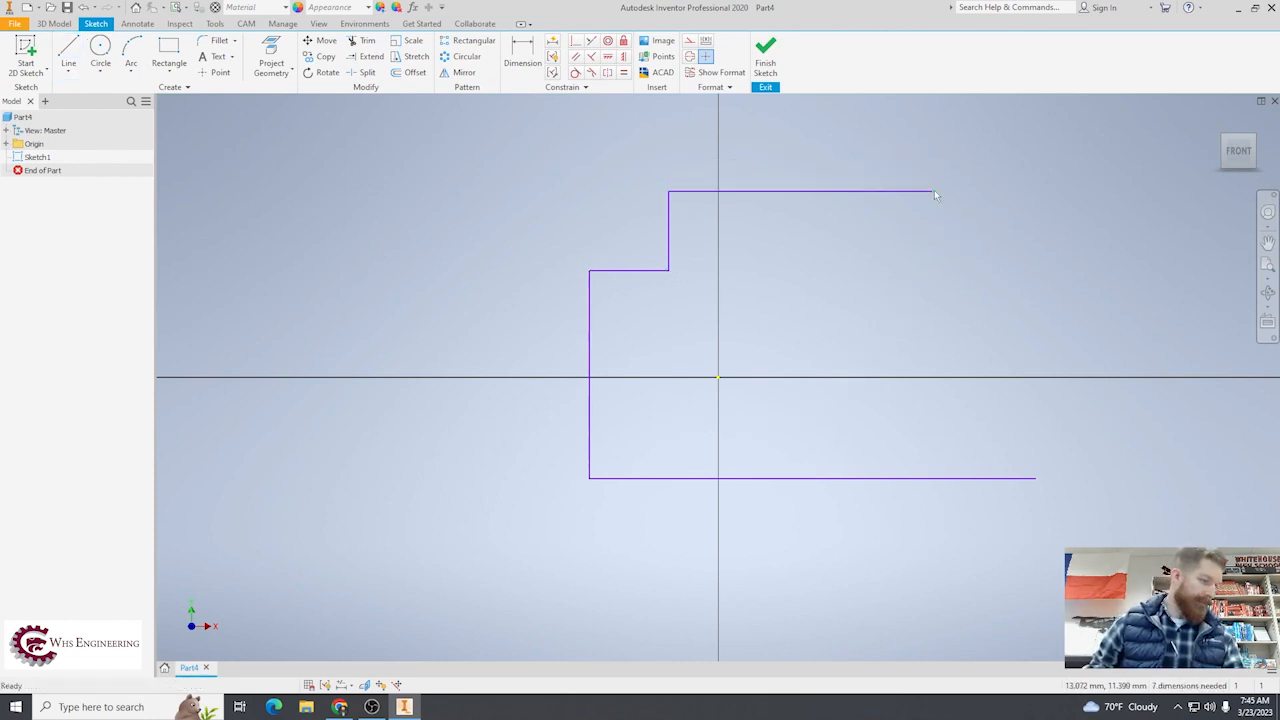
- Sketch a circle about 11.2 mm in diameter just beyond the open right end of the profile's top line
click(100, 47)
click(1048, 224)
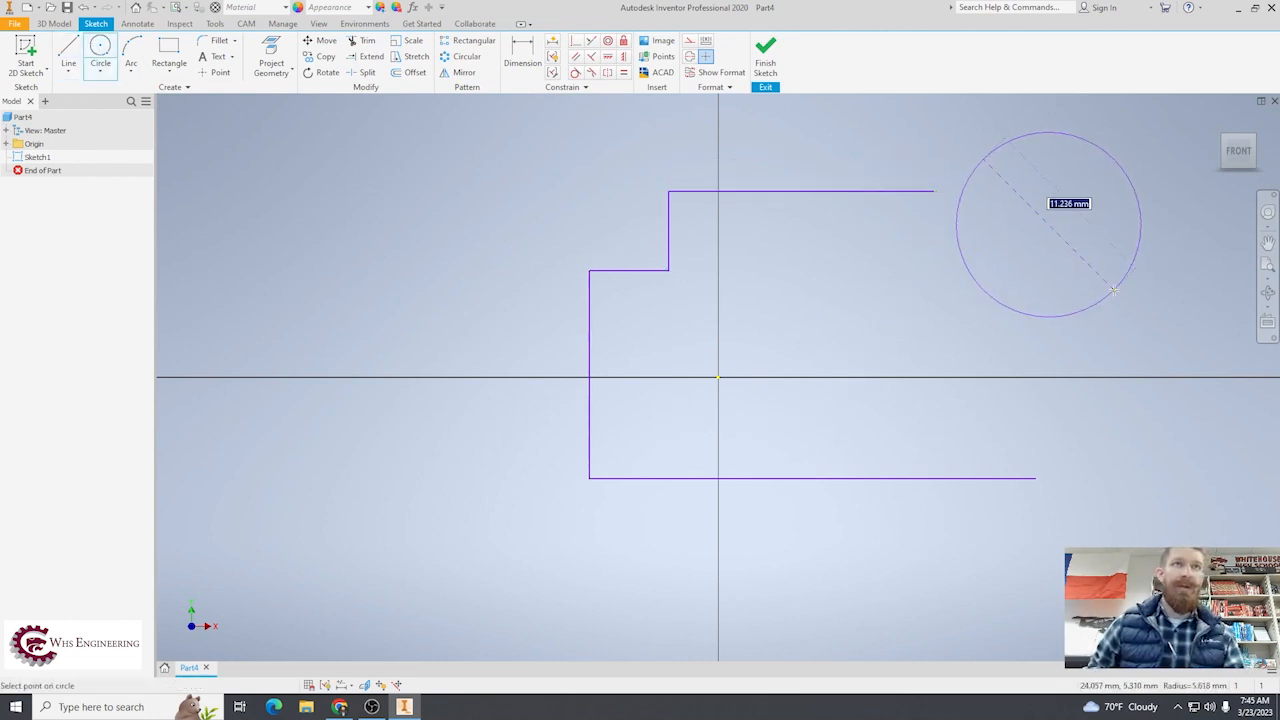
click(1114, 290)
key(Escape)
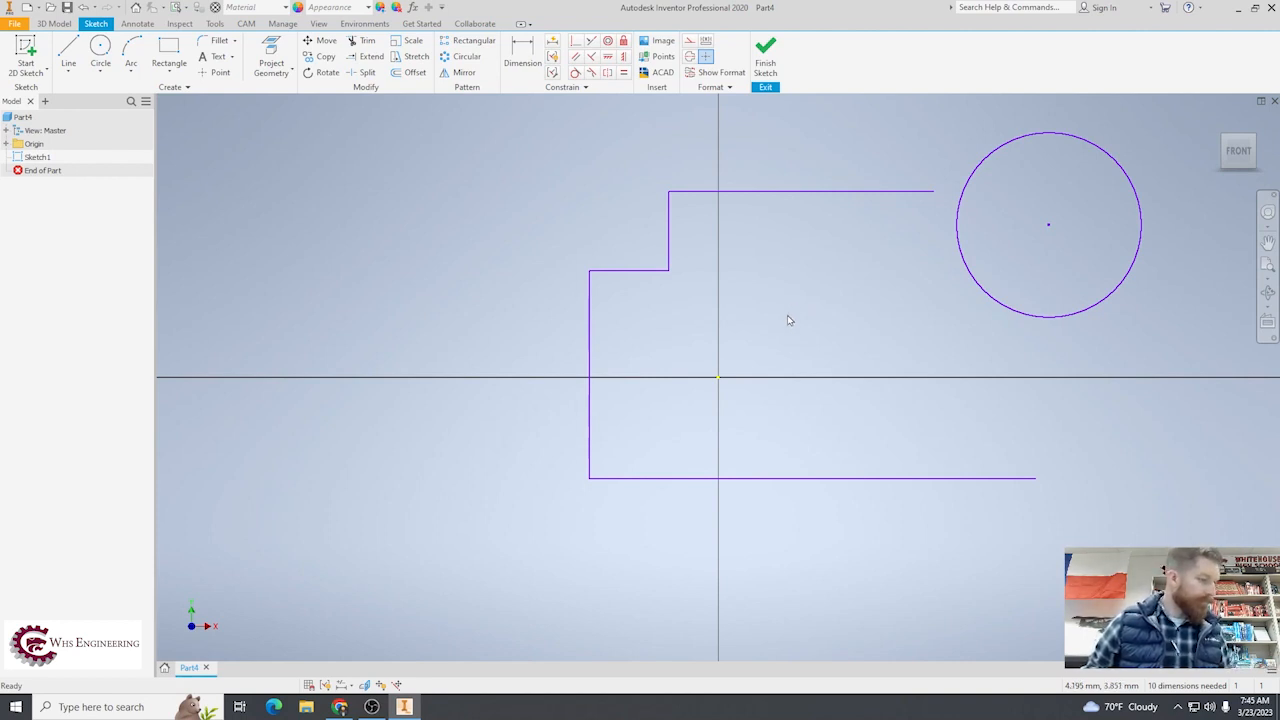
- Sketch a slanted line from the right end of the base line up to the right, passing outside the circle
click(66, 55)
click(1036, 478)
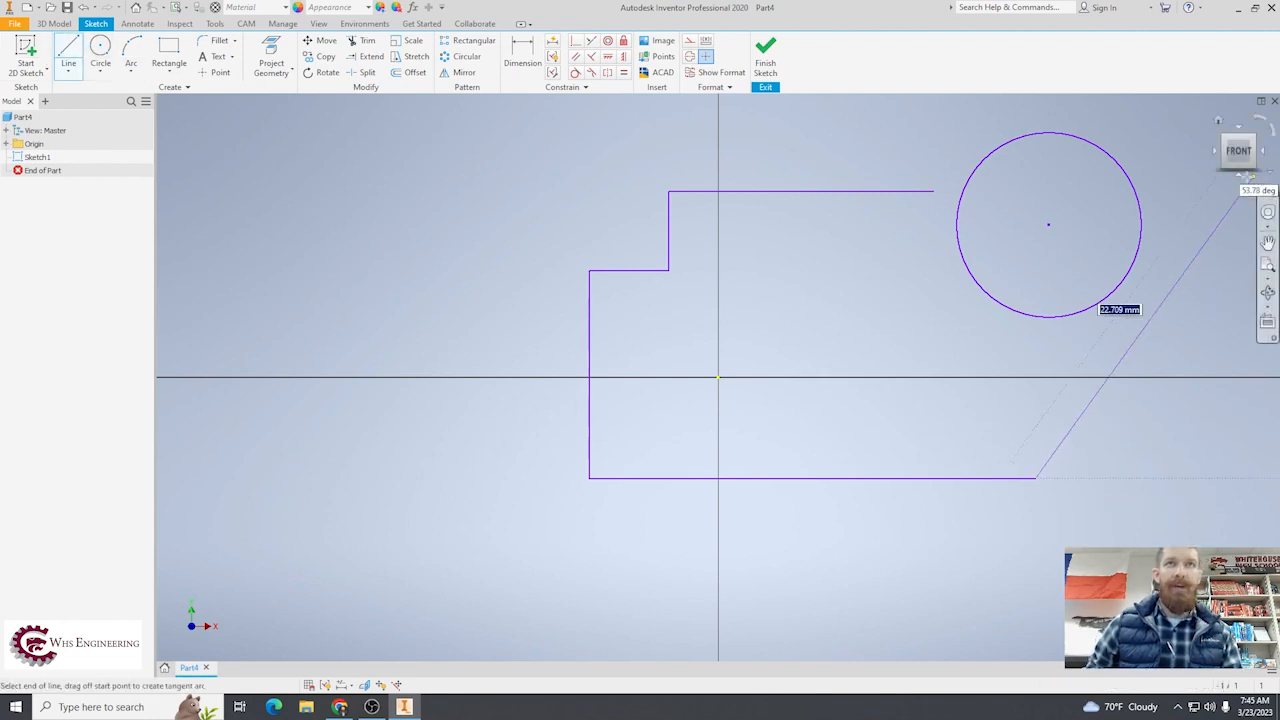
click(1218, 207)
key(Escape)
scroll(959, 336, up, 4)
scroll(944, 271, down, 3)
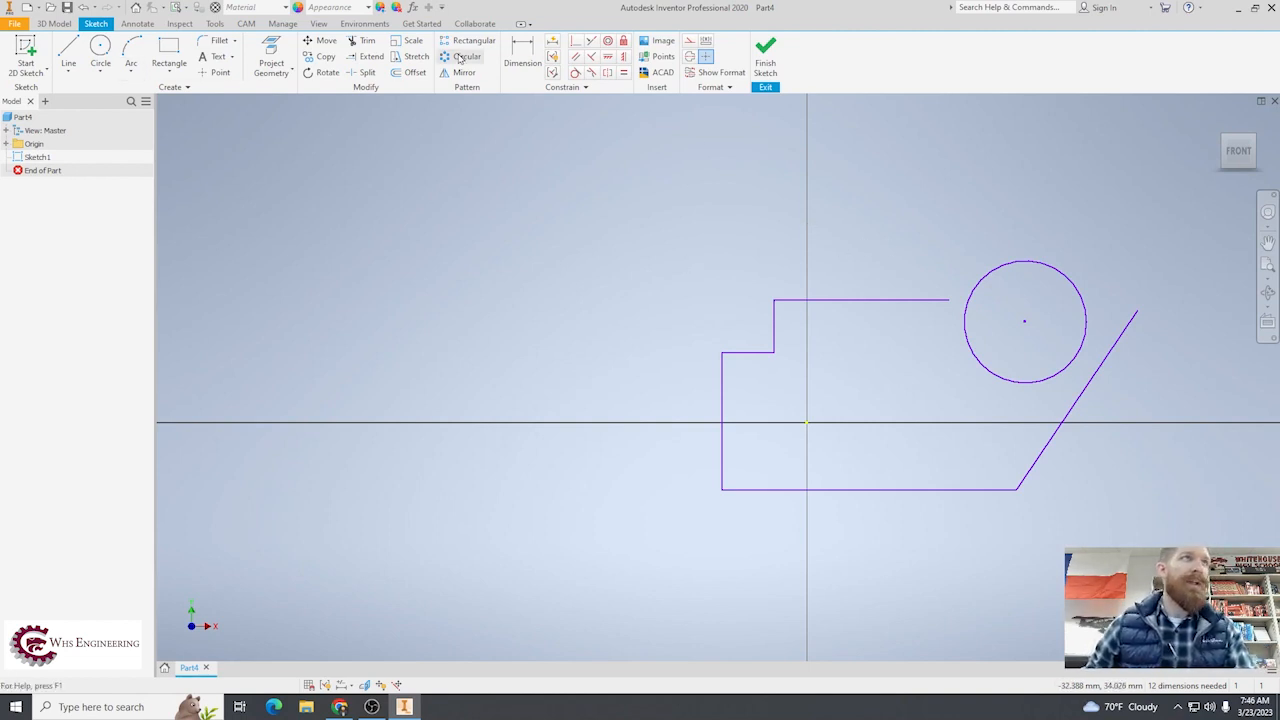
- Dimension the horizontal distance from the profile's left side to the circle's centre as 200 mm and fit the view
click(522, 52)
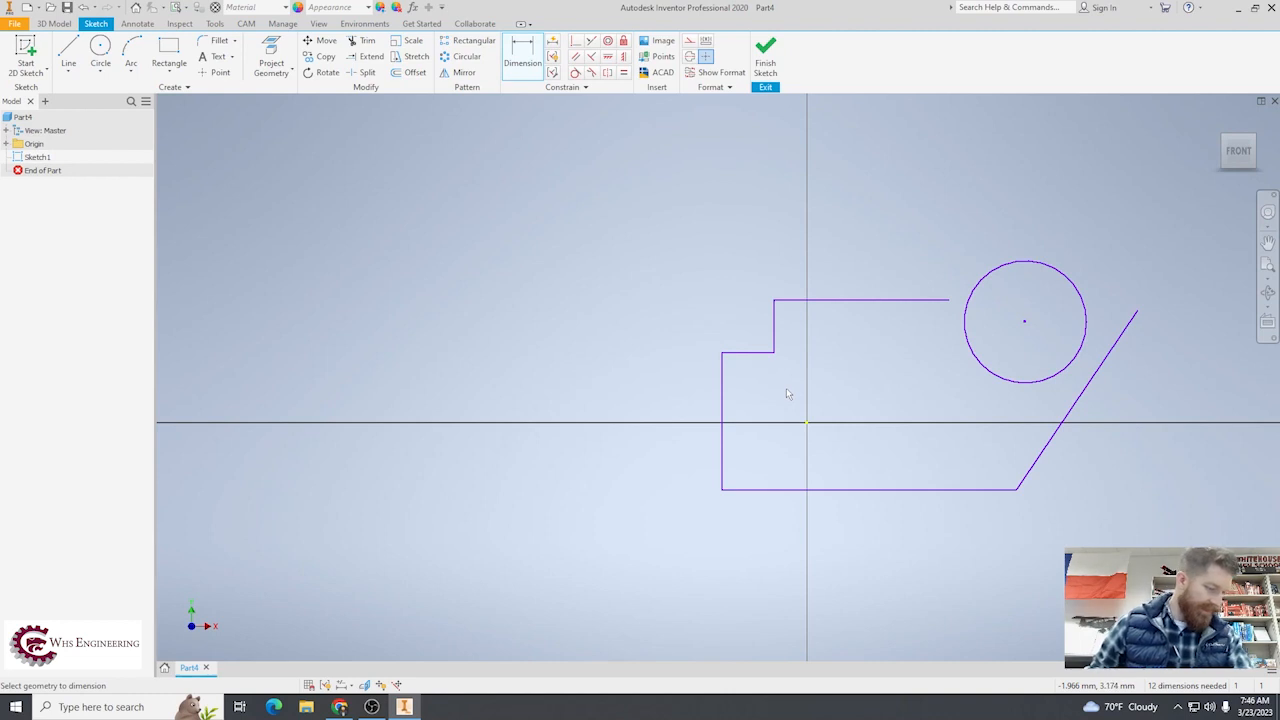
click(722, 410)
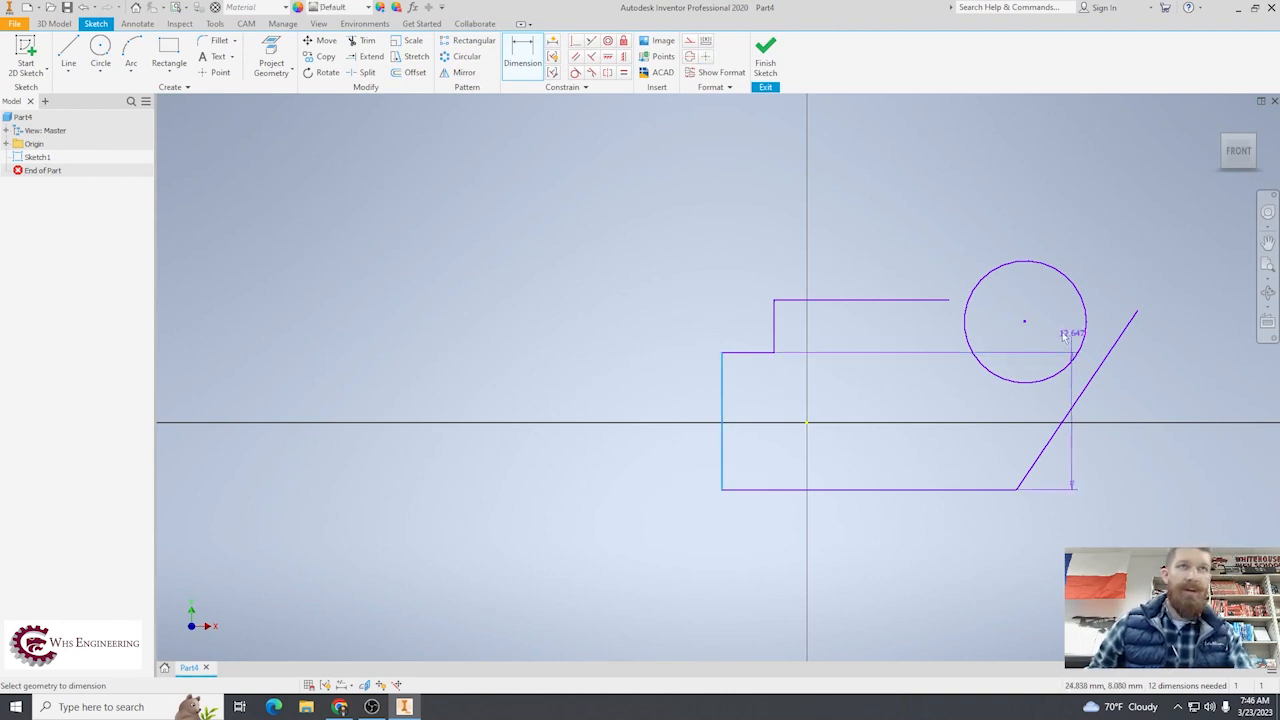
click(1024, 321)
click(880, 205)
text(20)
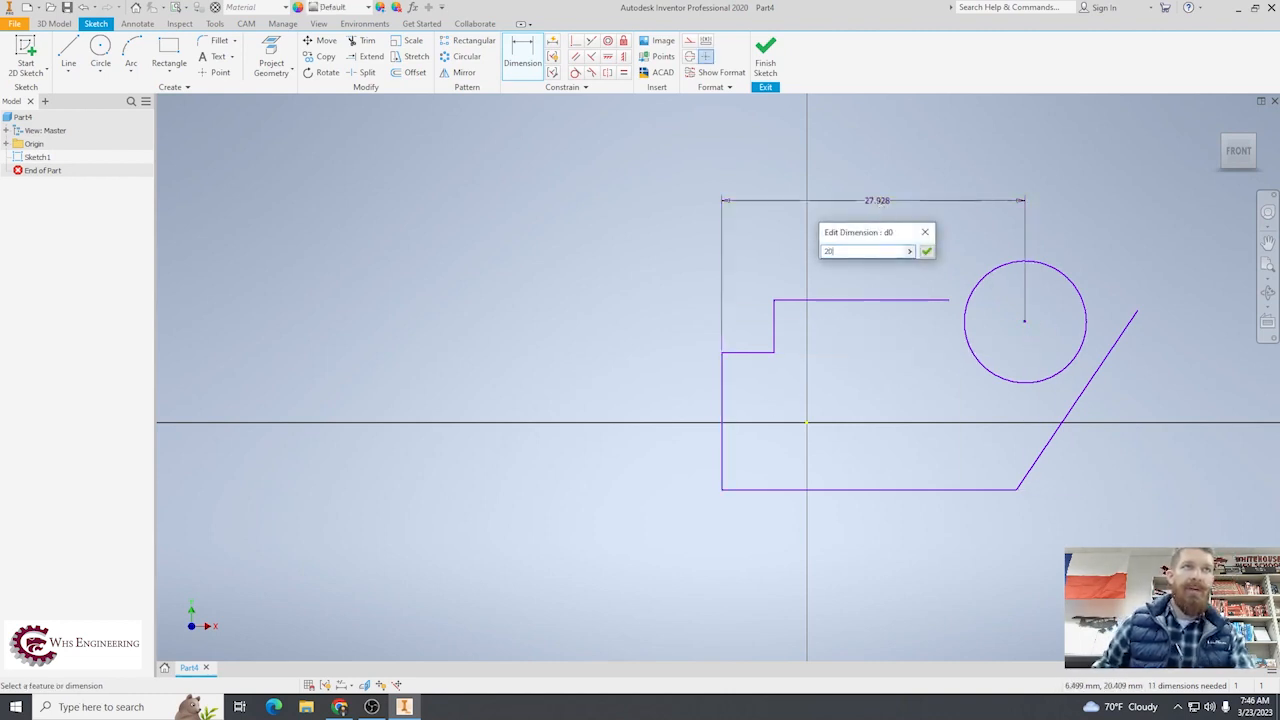
key(Return)
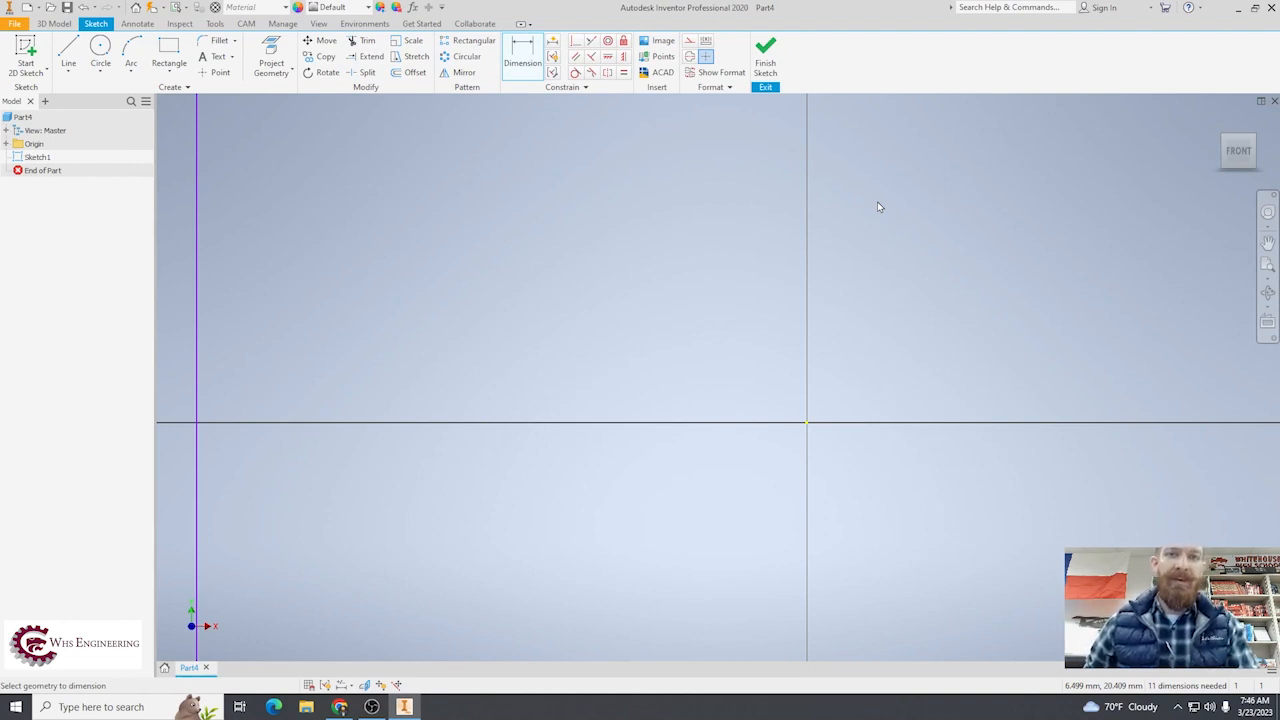
mouse_move(1239, 153)
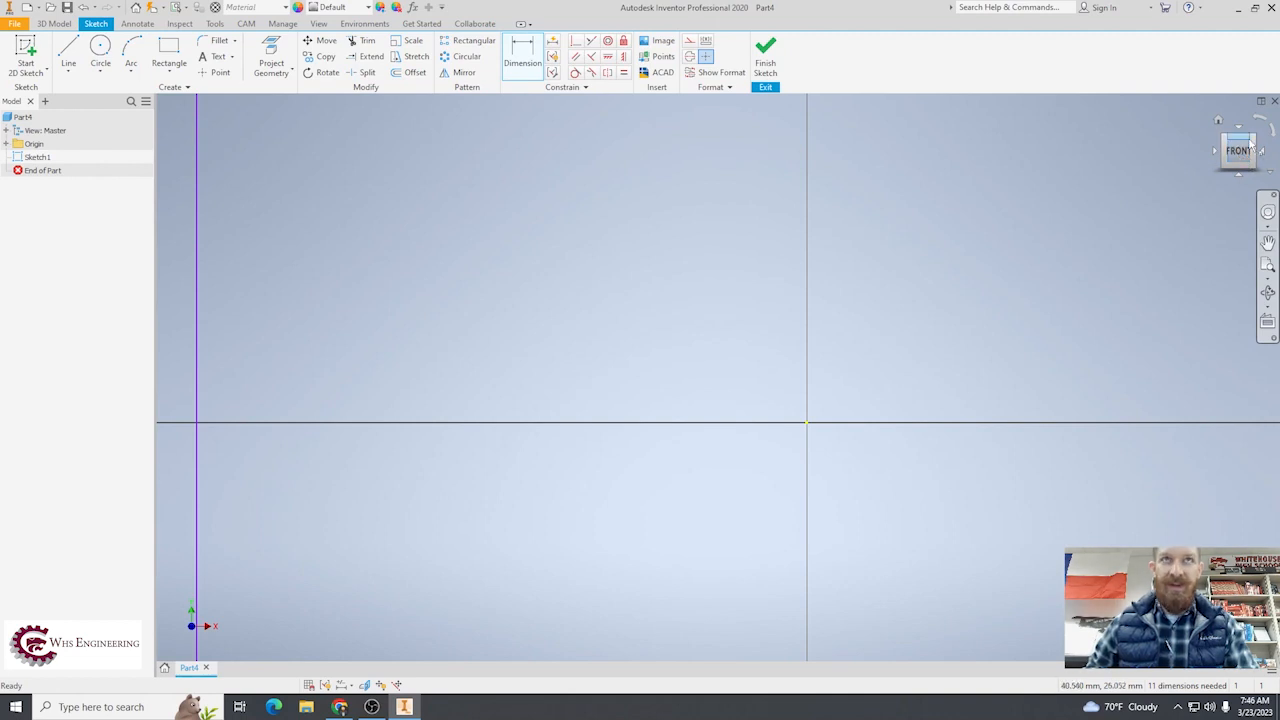
click(1240, 150)
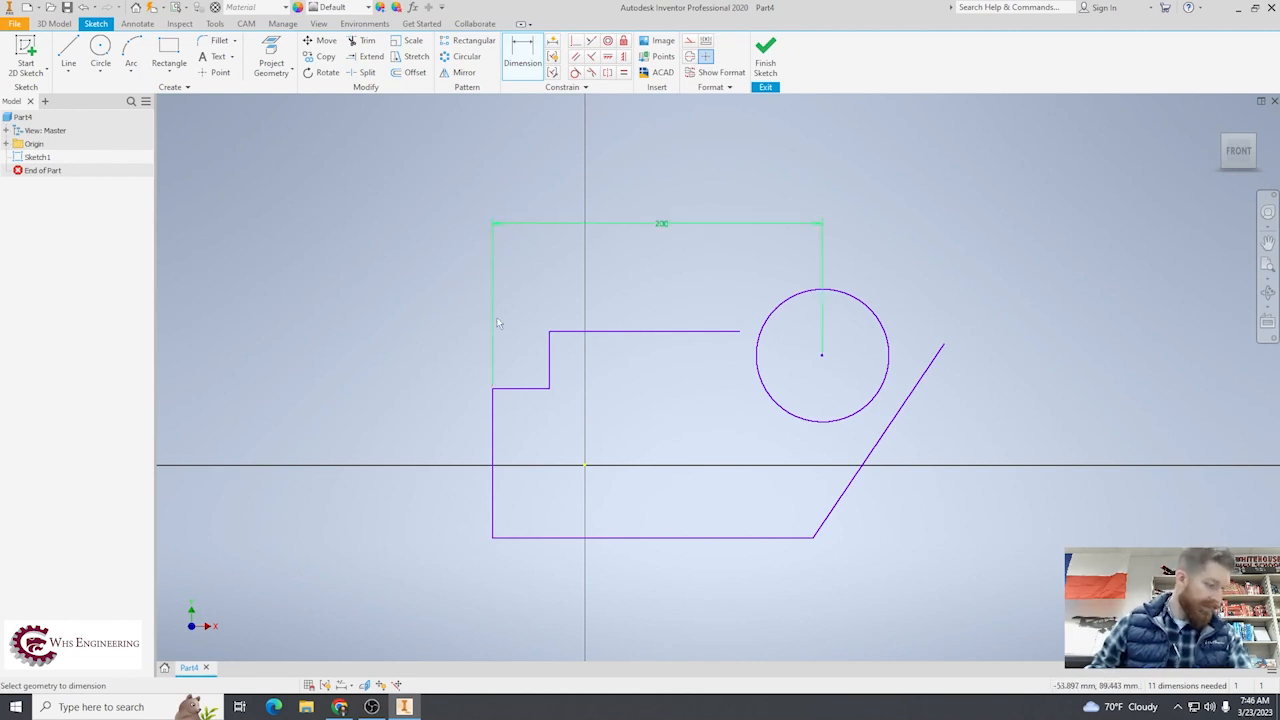
- Dimension the vertical line of the upper-left step as 50 mm
click(550, 358)
click(452, 352)
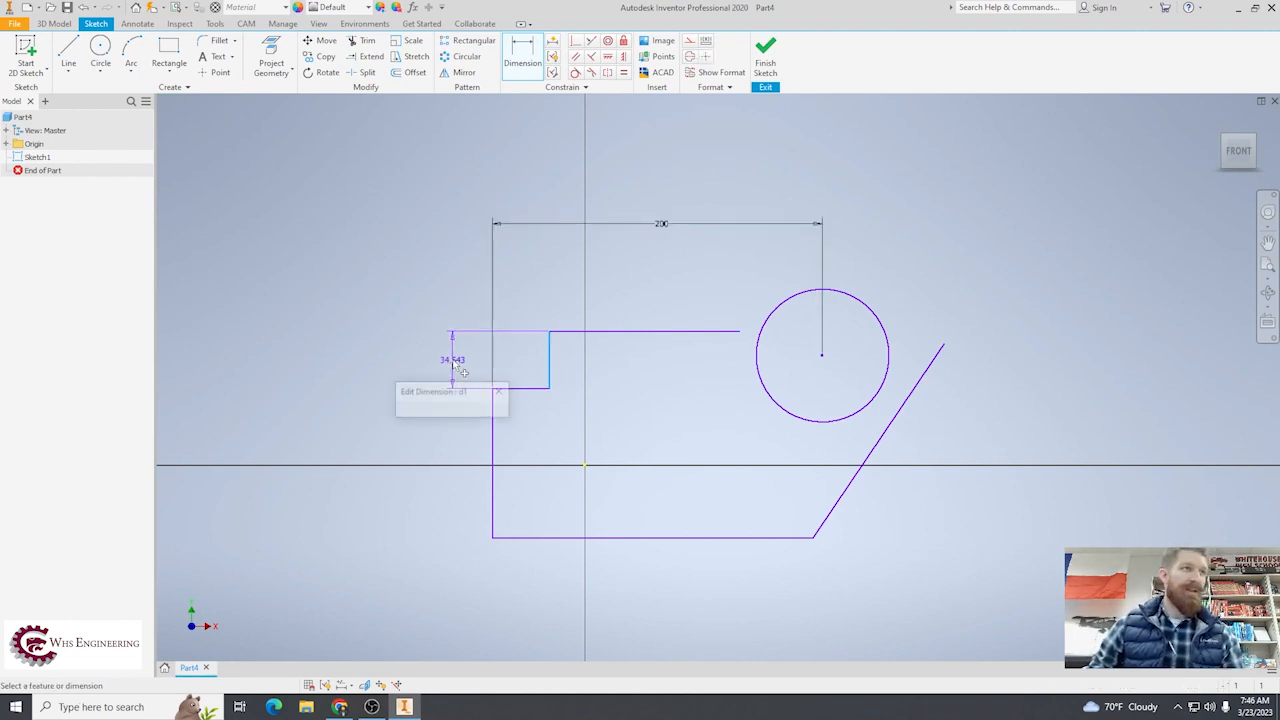
text(50)
key(Return)
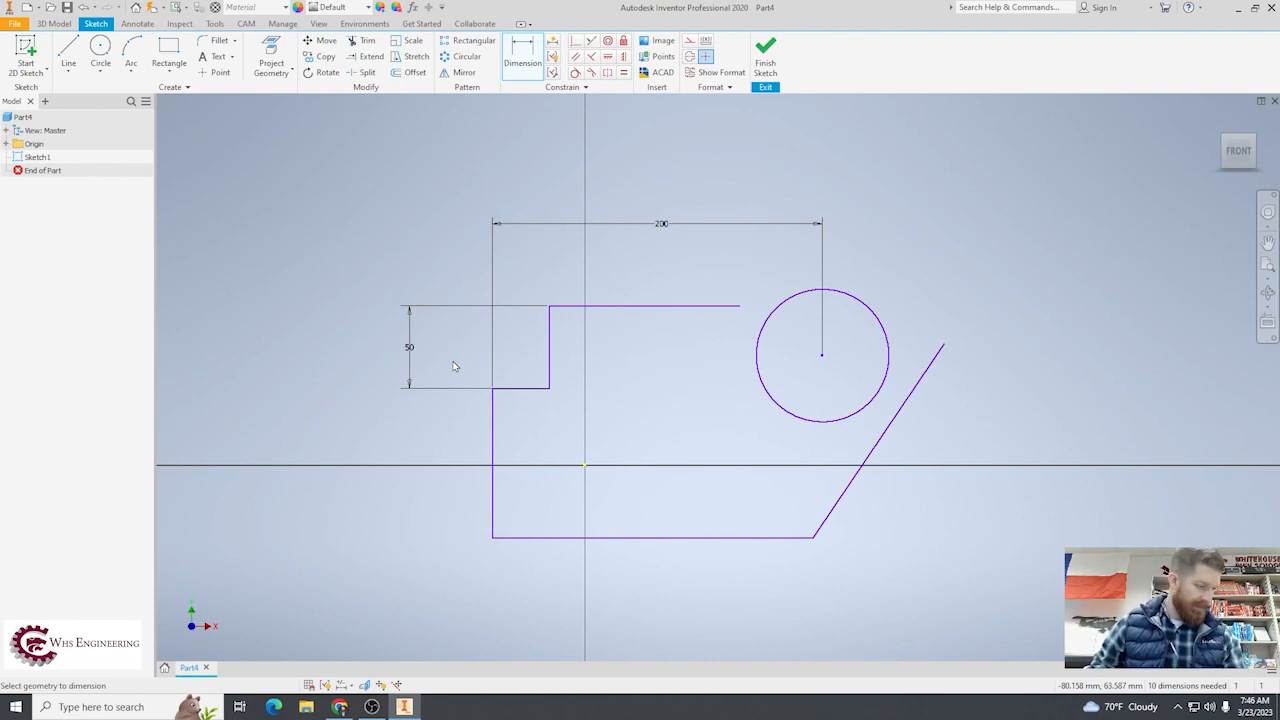
- Dimension the profile's overall height between the base line and the top line as 115 mm
click(578, 537)
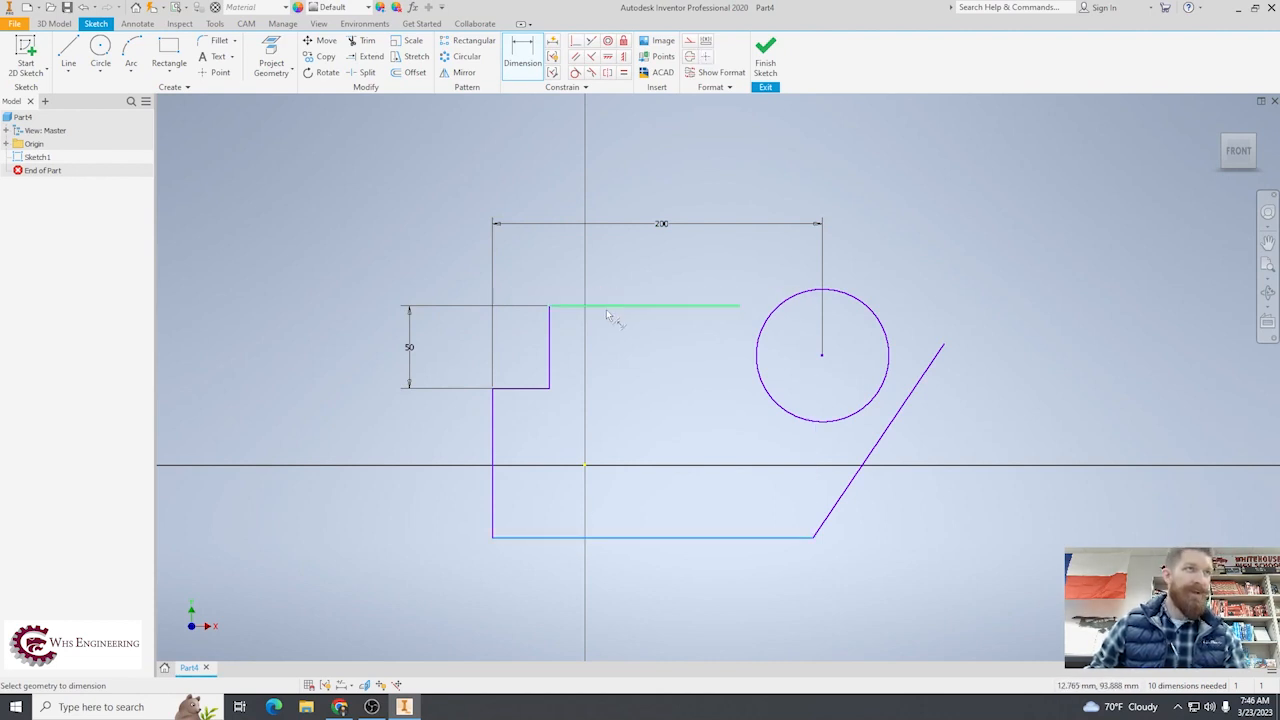
click(606, 307)
click(283, 380)
text(115)
key(Return)
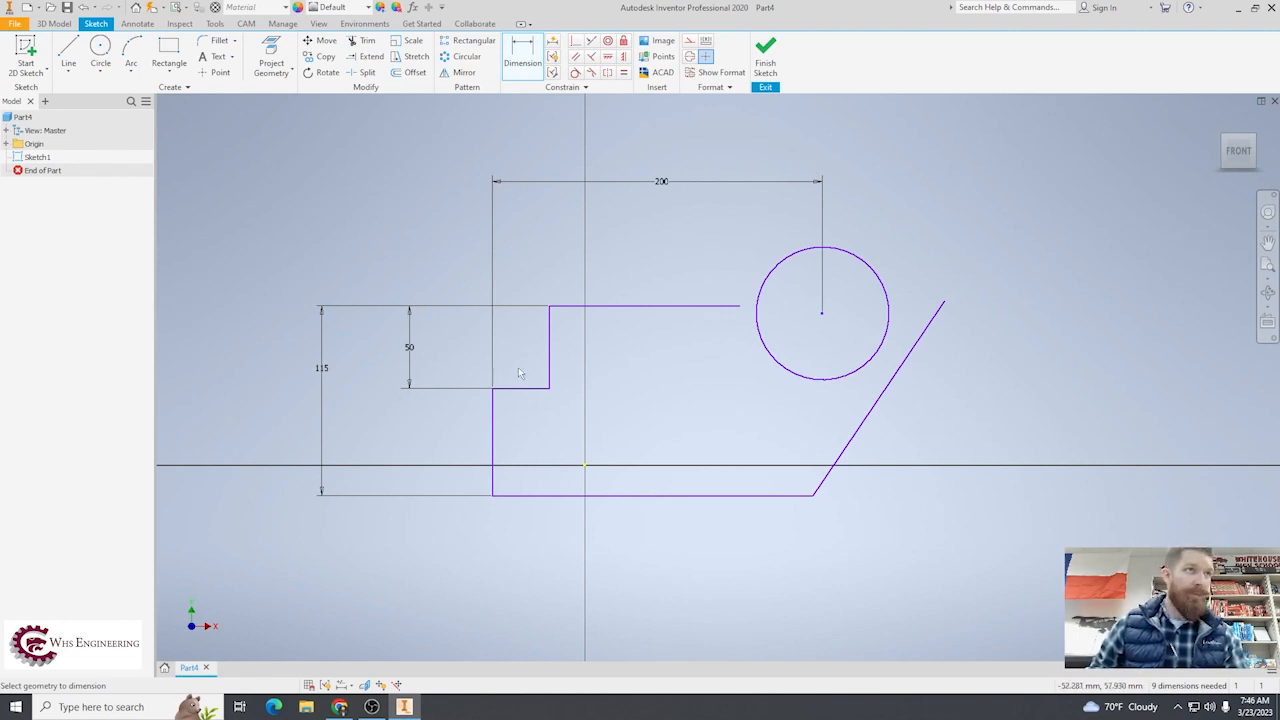
key(Escape)
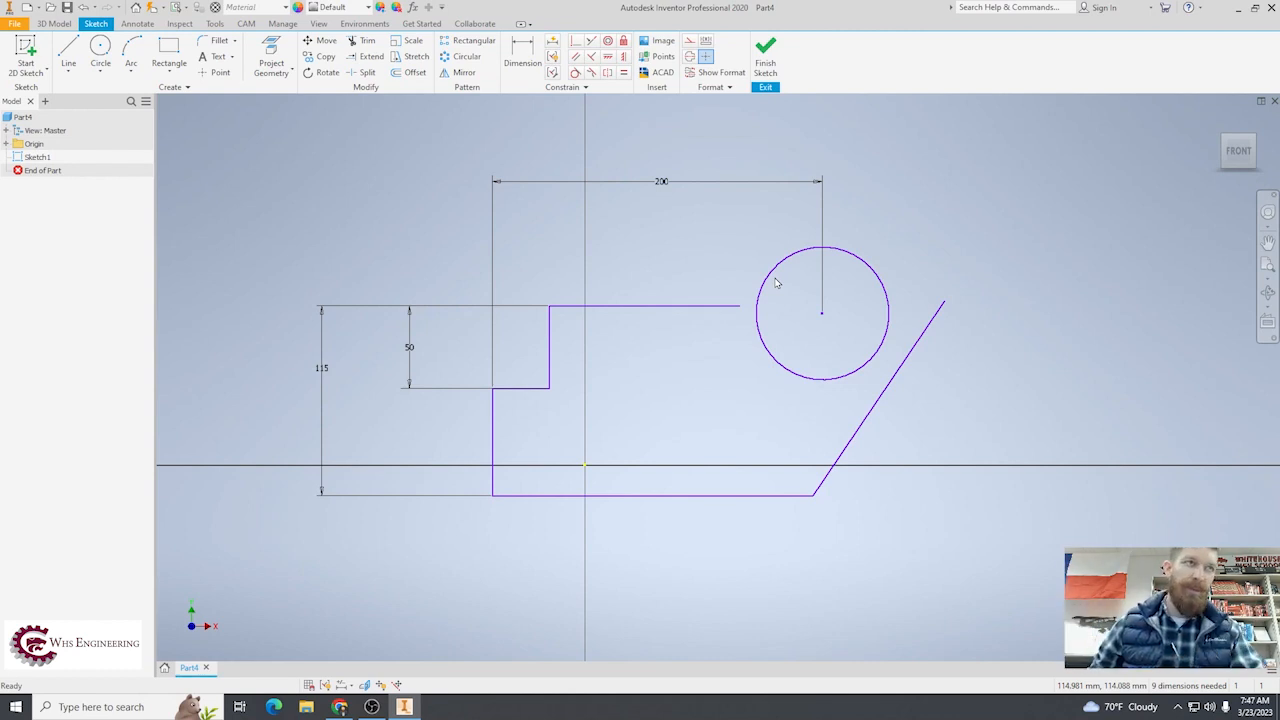
- Move the step's vertical line outward past the lower left side, shift that side slightly inward, and reposition the circle clear of the slanted line
drag(549, 349, 432, 358)
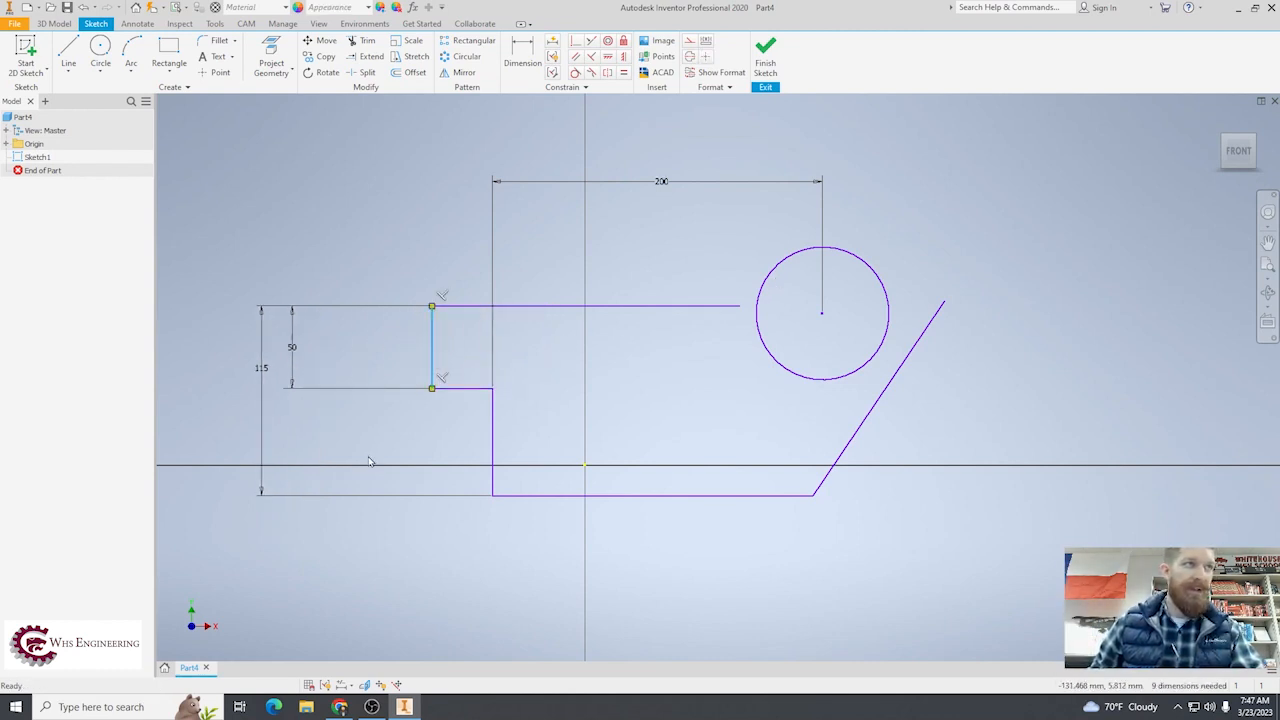
drag(492, 437, 537, 433)
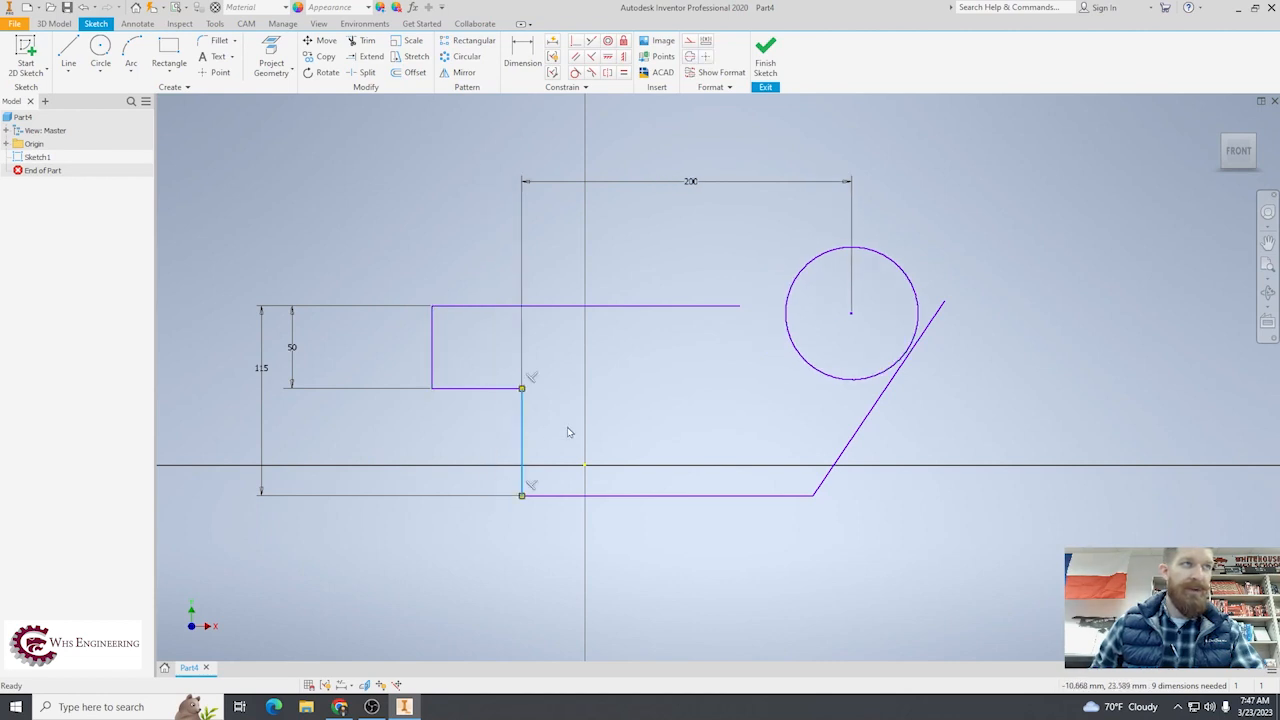
drag(851, 313, 826, 325)
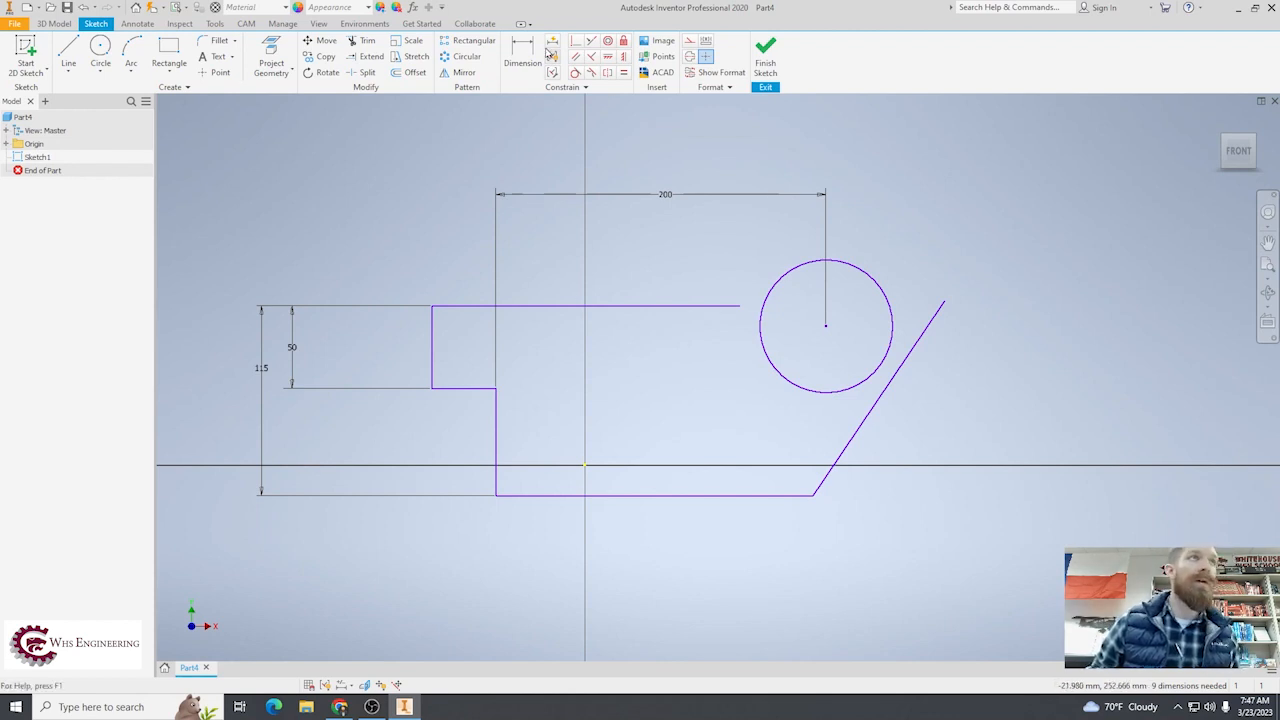
- Dimension the horizontal offset between the upper and lower left vertical lines as 40 mm
click(522, 55)
click(434, 362)
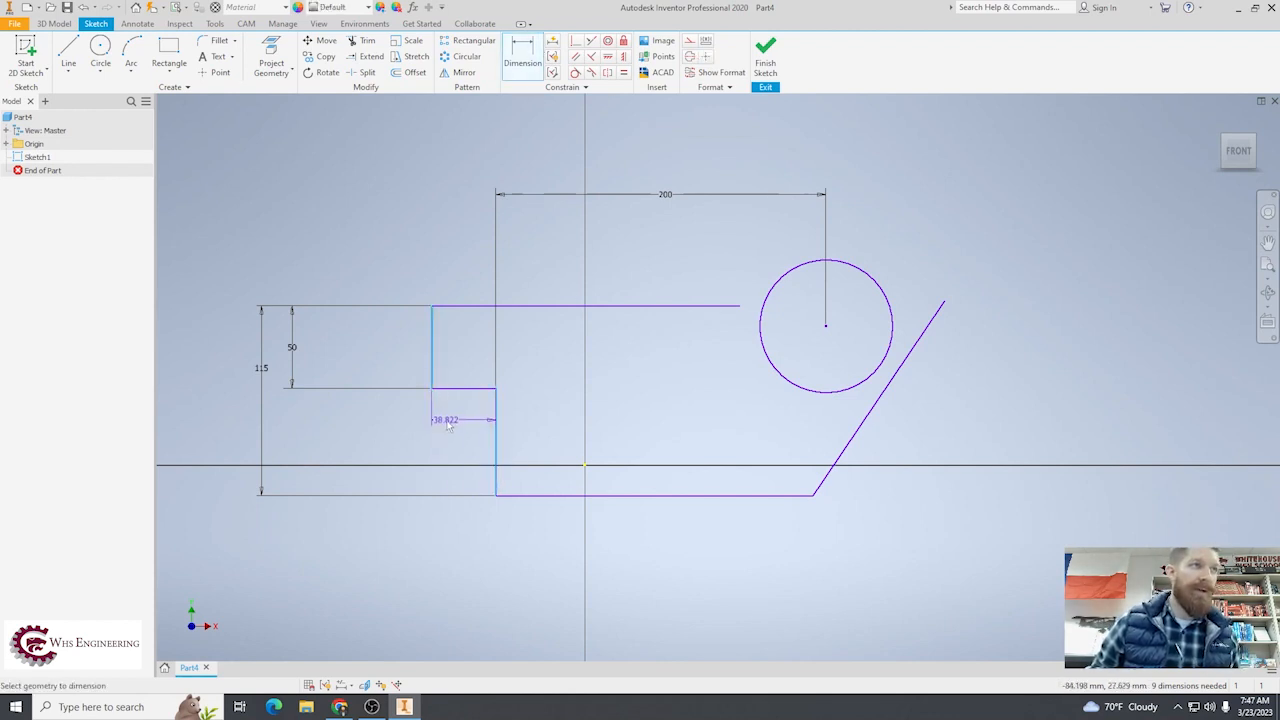
click(446, 423)
text(40)
key(Return)
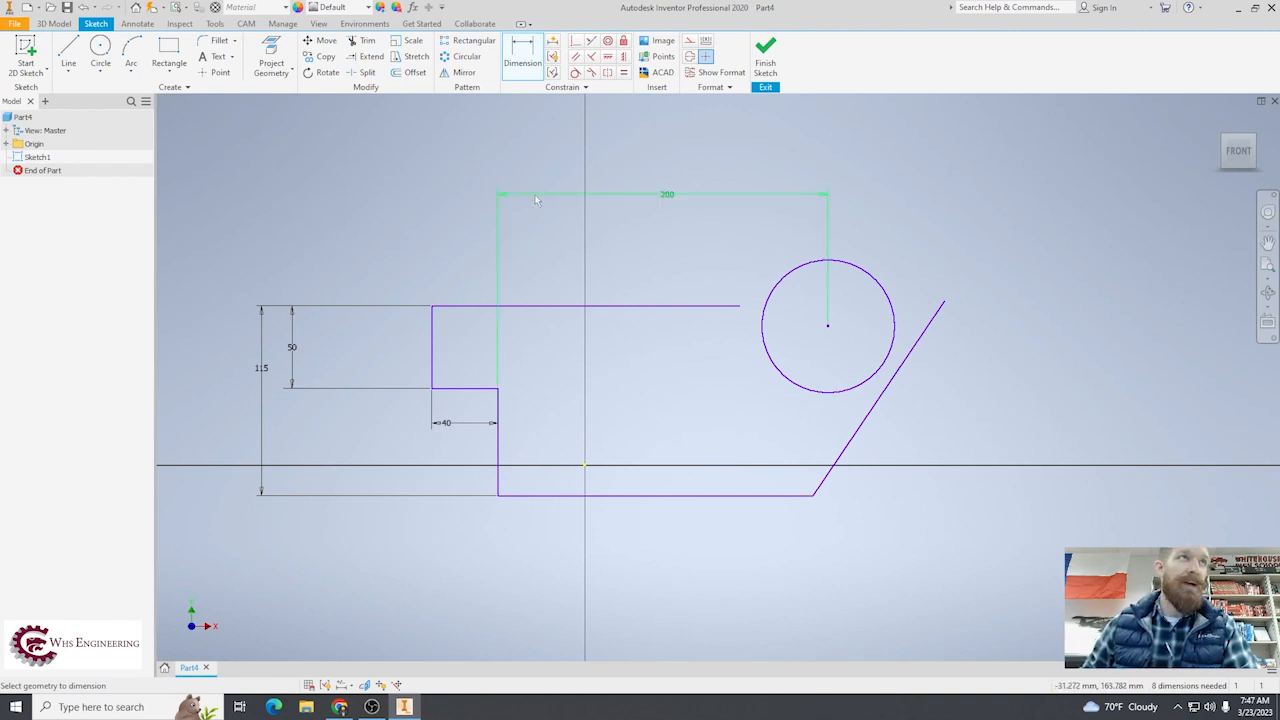
- Place the base line level with the origin using a 0 mm vertical dimension
click(592, 494)
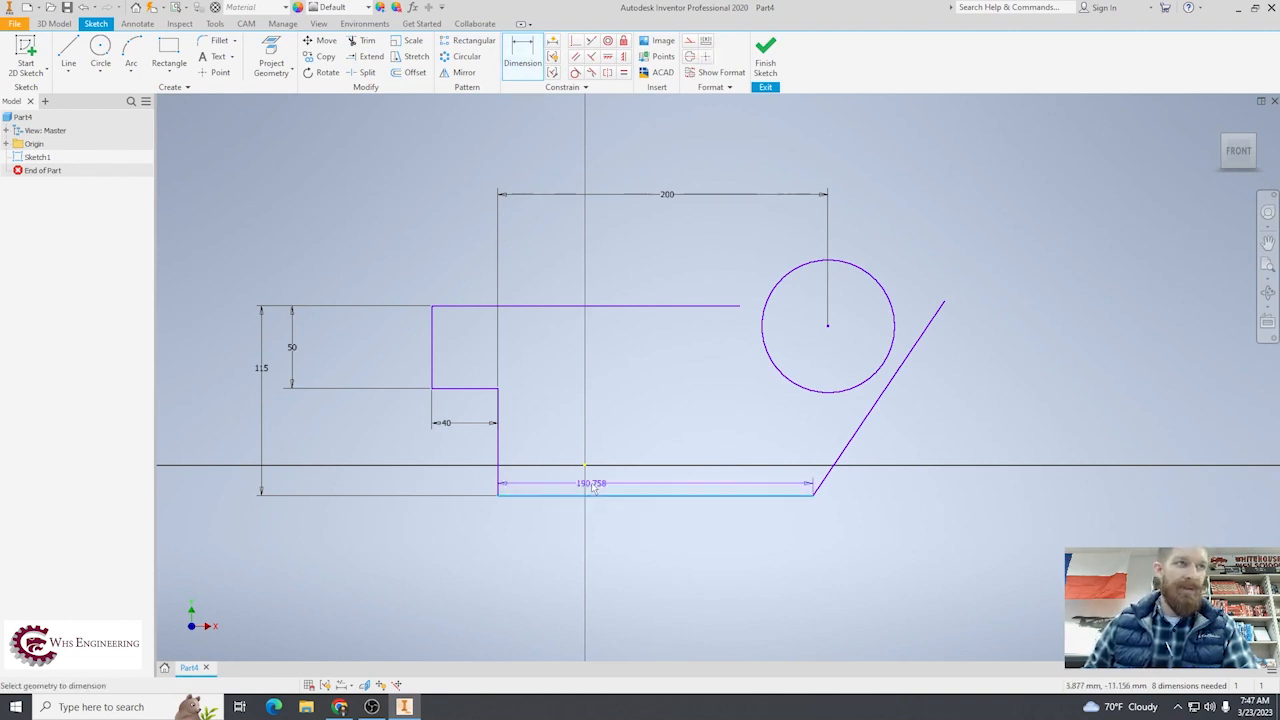
click(586, 466)
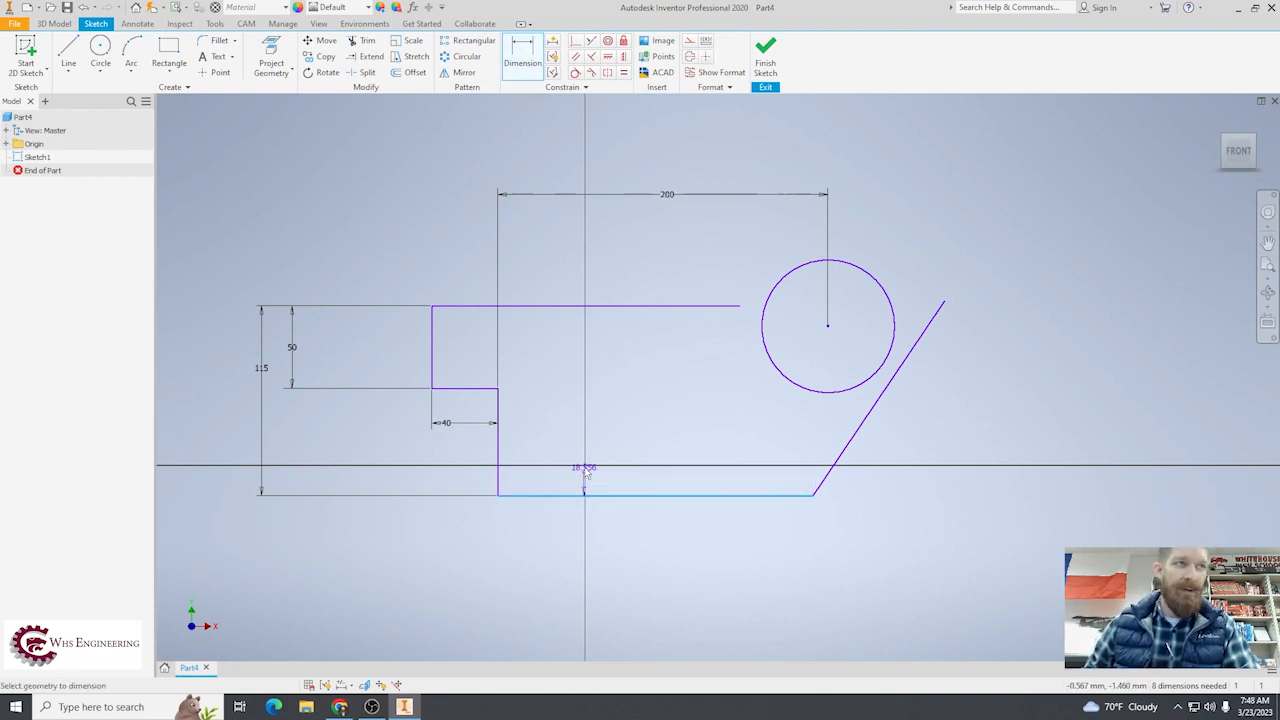
click(673, 541)
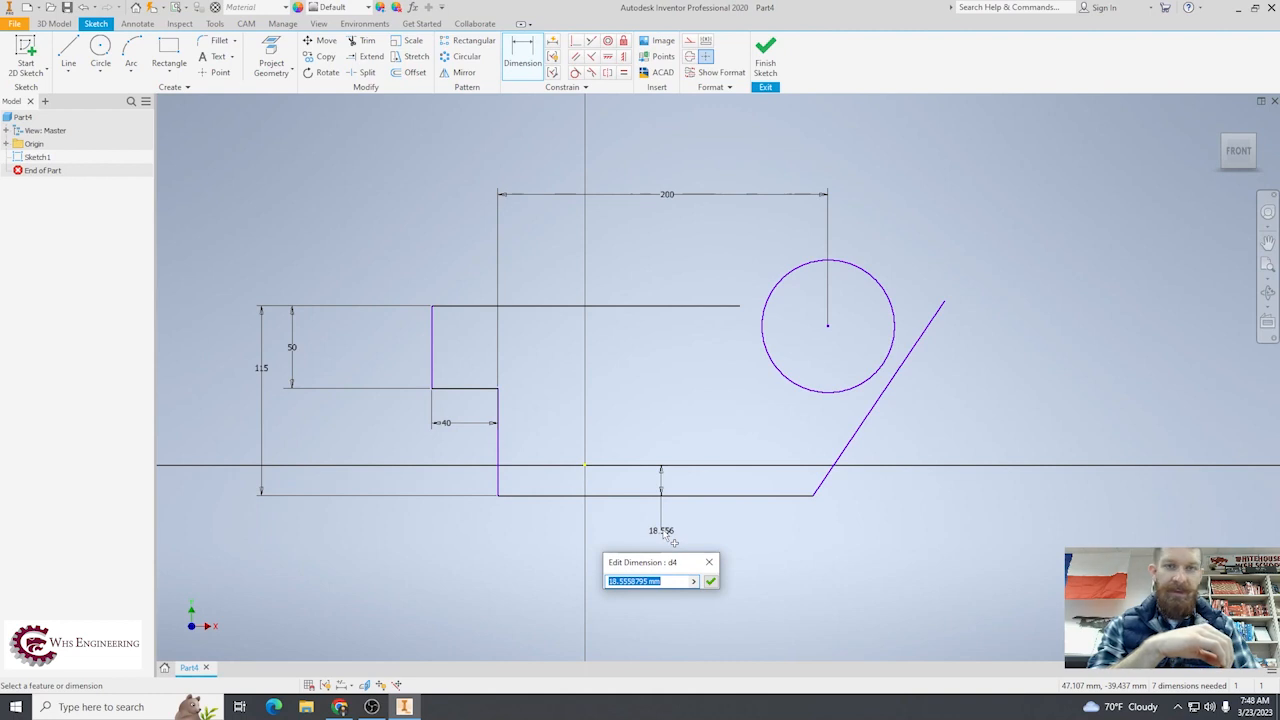
text(0)
key(Return)
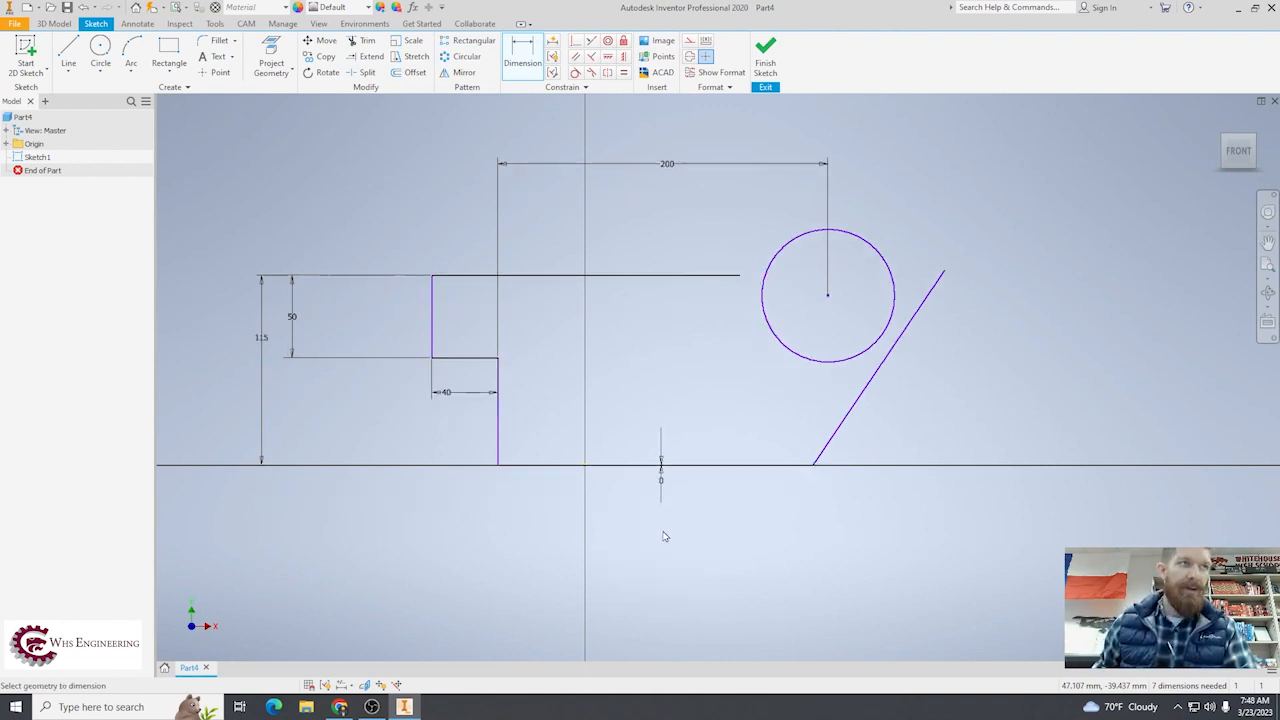
- Align the upper left vertical line with the origin using a 0 mm horizontal dimension
click(431, 320)
click(585, 472)
click(488, 540)
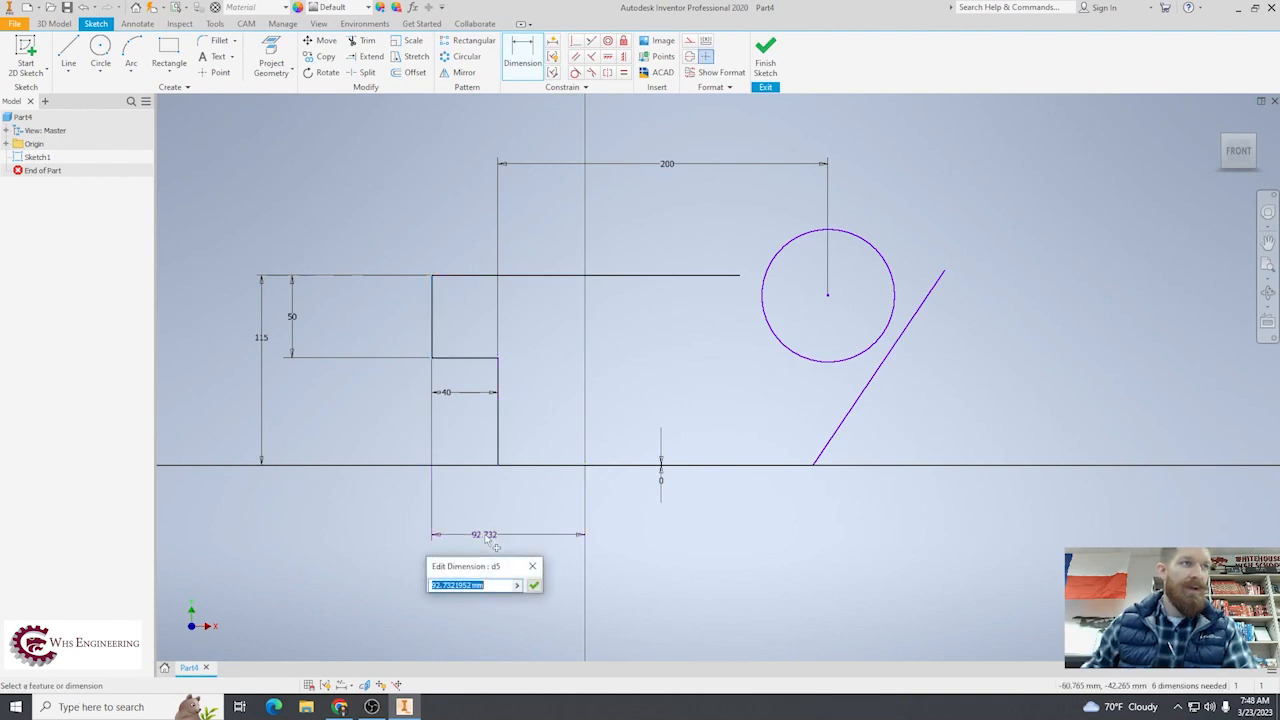
text(0)
key(Return)
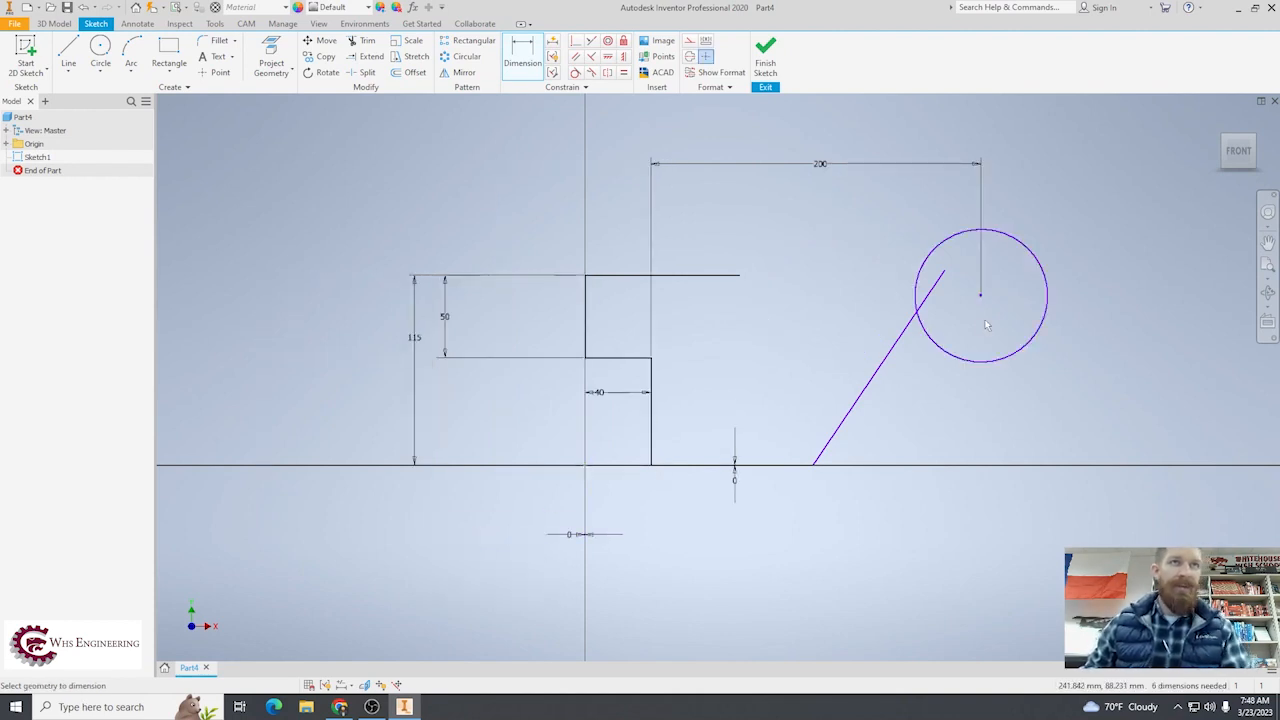
- Pull the slanted line's free end outward beyond the circle and dimension the base line's length as 180 mm
key(Escape)
mouse_move(981, 296)
mouse_down()
mouse_move(982, 283)
mouse_move(1155, 286)
mouse_up()
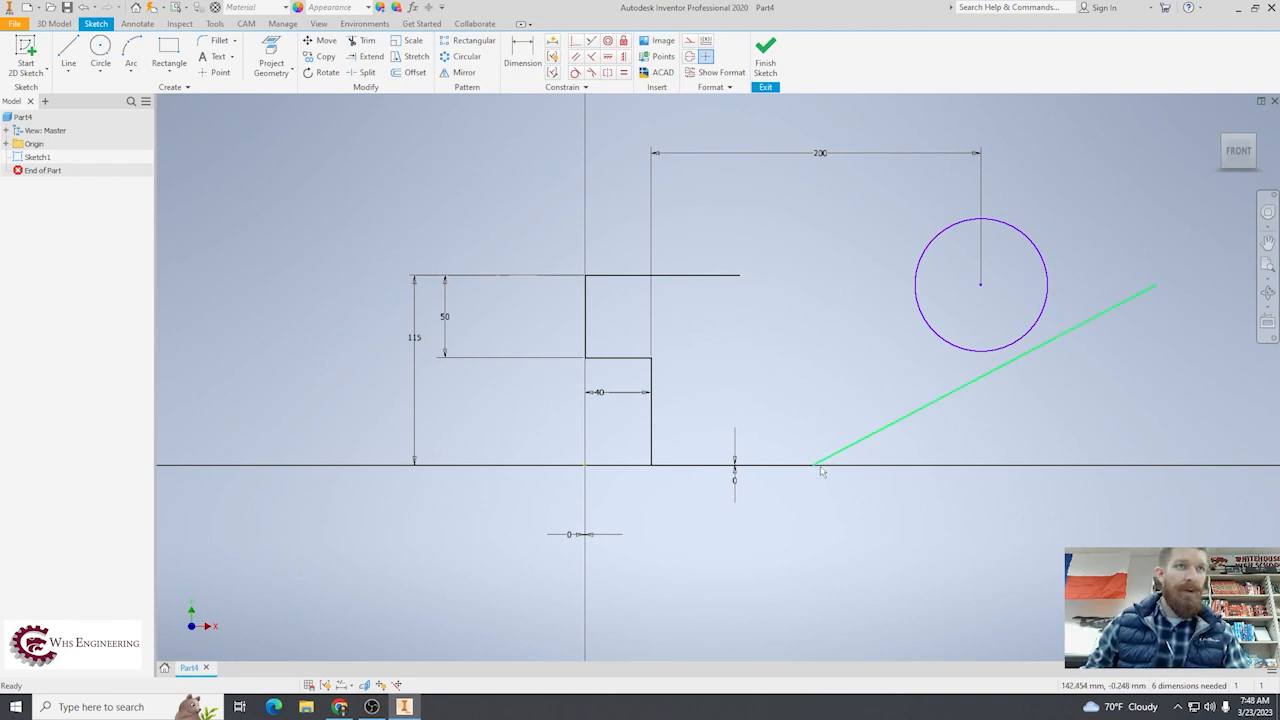
key(d)
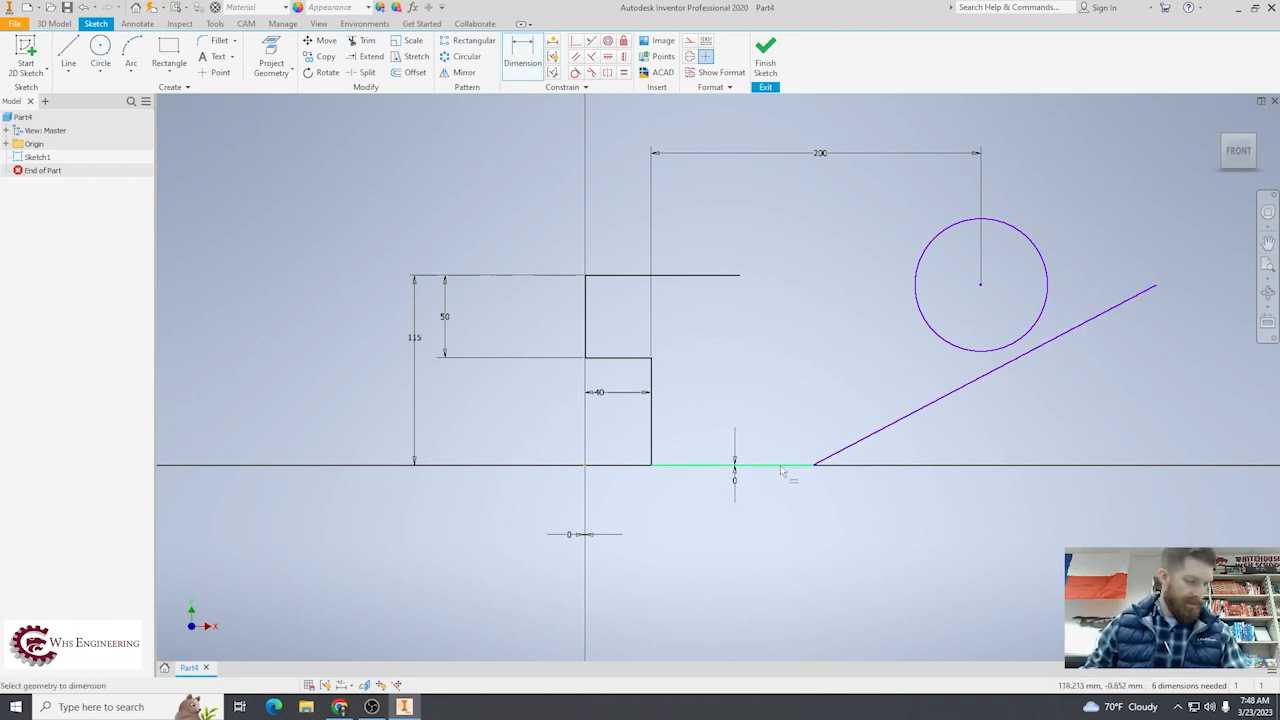
click(782, 466)
click(790, 575)
text(180)
key(Return)
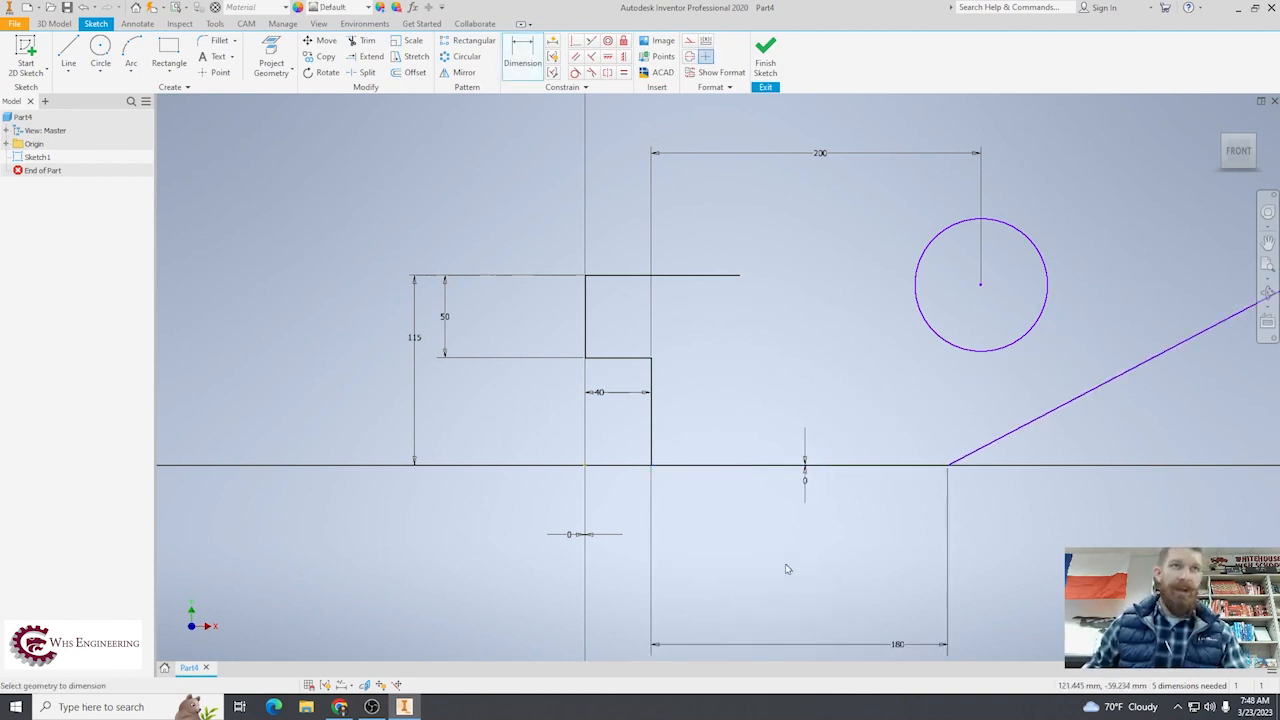
key(Escape)
- Pull the slanted line's free end back toward the circle to steepen it, and shift the circle's centre level with the top line
scroll(1000, 402, up, 3)
scroll(1097, 373, down, 3)
scroll(1090, 368, up, 3)
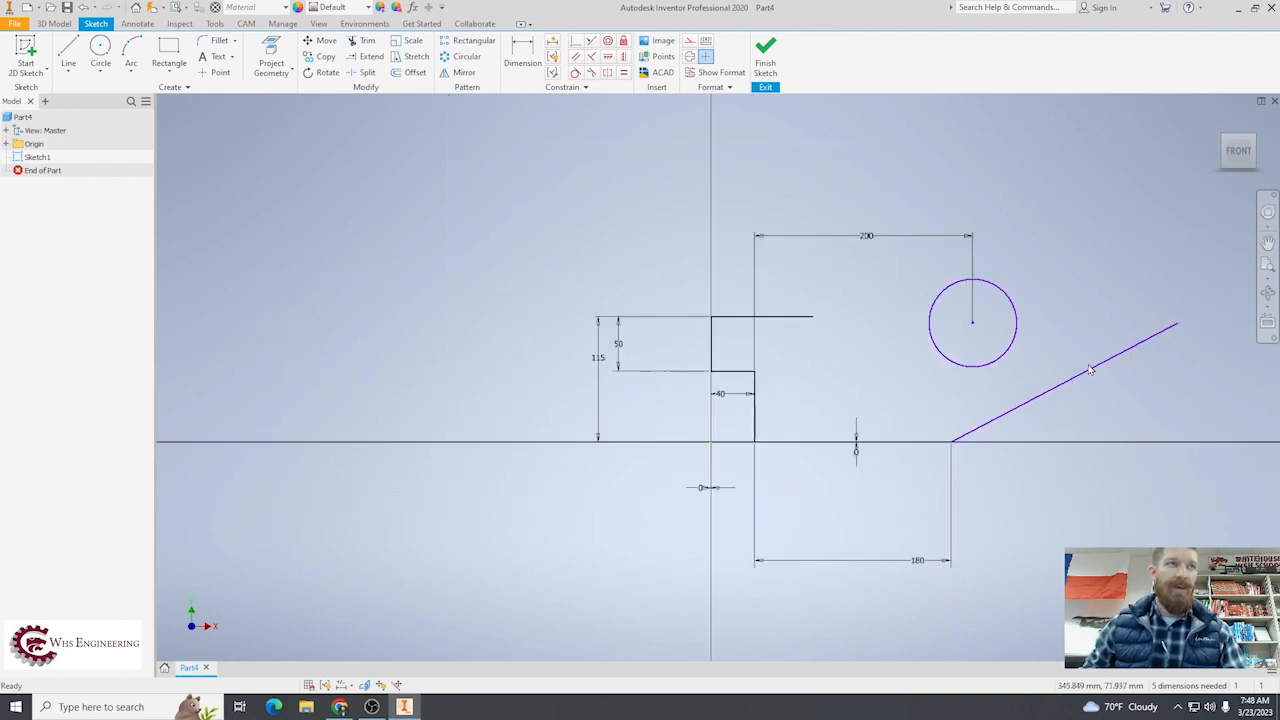
drag(1165, 335, 1094, 330)
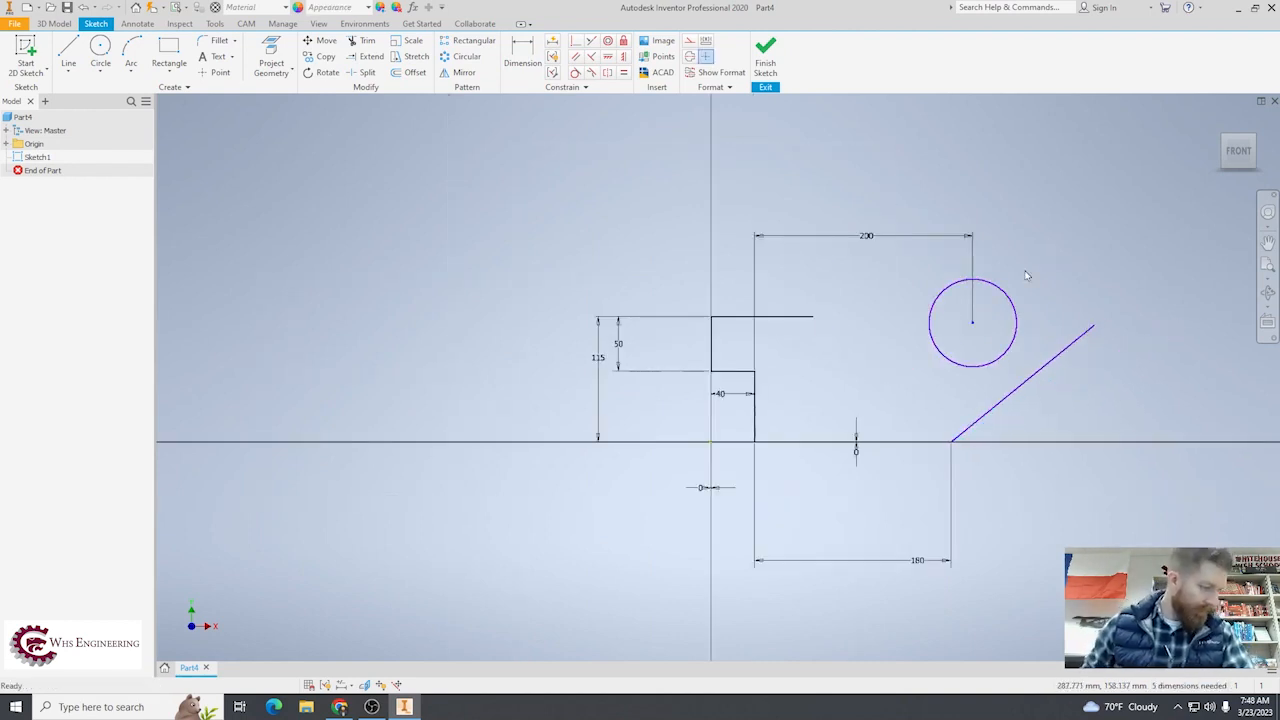
drag(972, 322, 971, 325)
drag(891, 325, 917, 276)
mouse_move(963, 316)
mouse_down()
mouse_move(963, 268)
mouse_move(941, 326)
mouse_move(981, 315)
mouse_up()
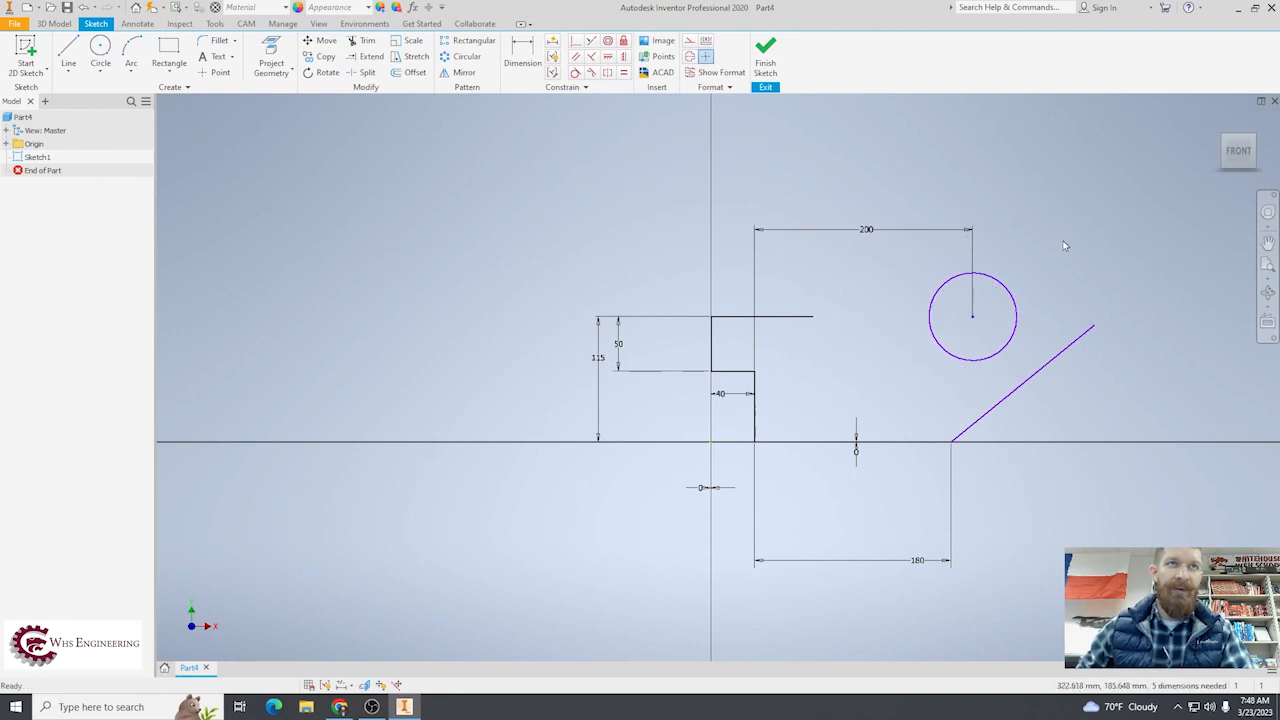
- Dimension the circle centre's height above the base line as 115 mm
click(522, 55)
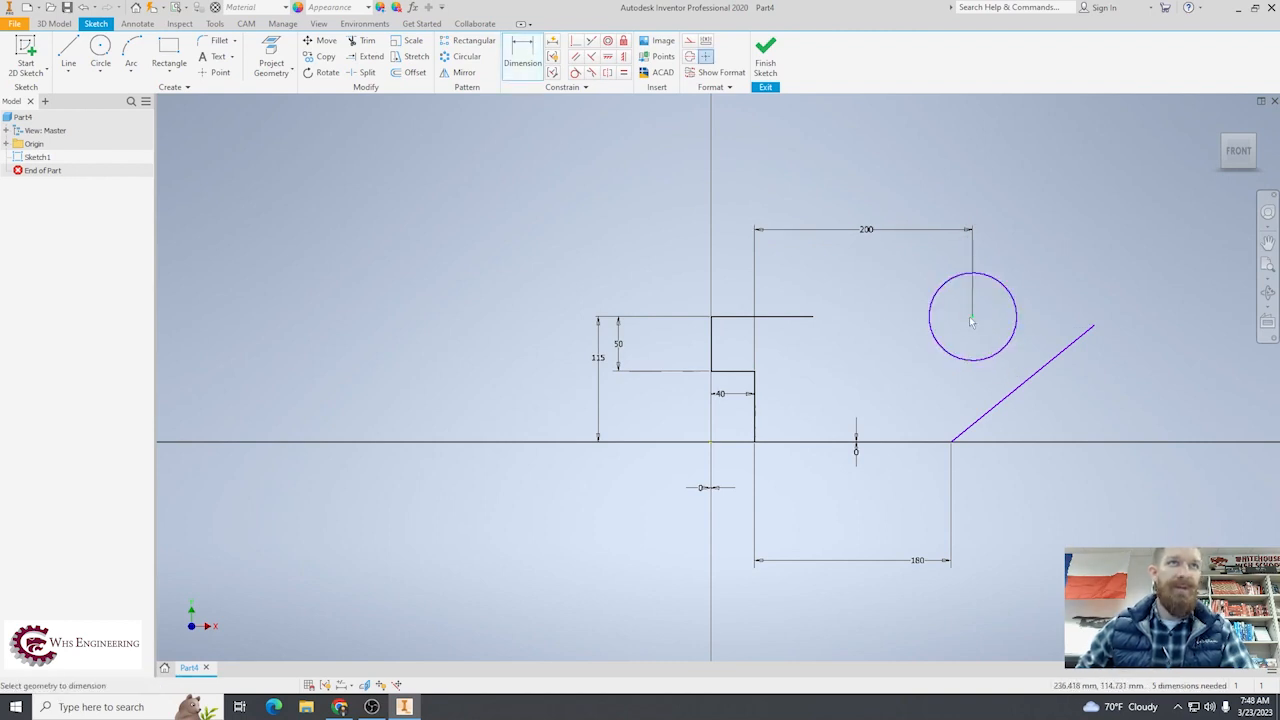
click(972, 317)
click(871, 442)
click(874, 385)
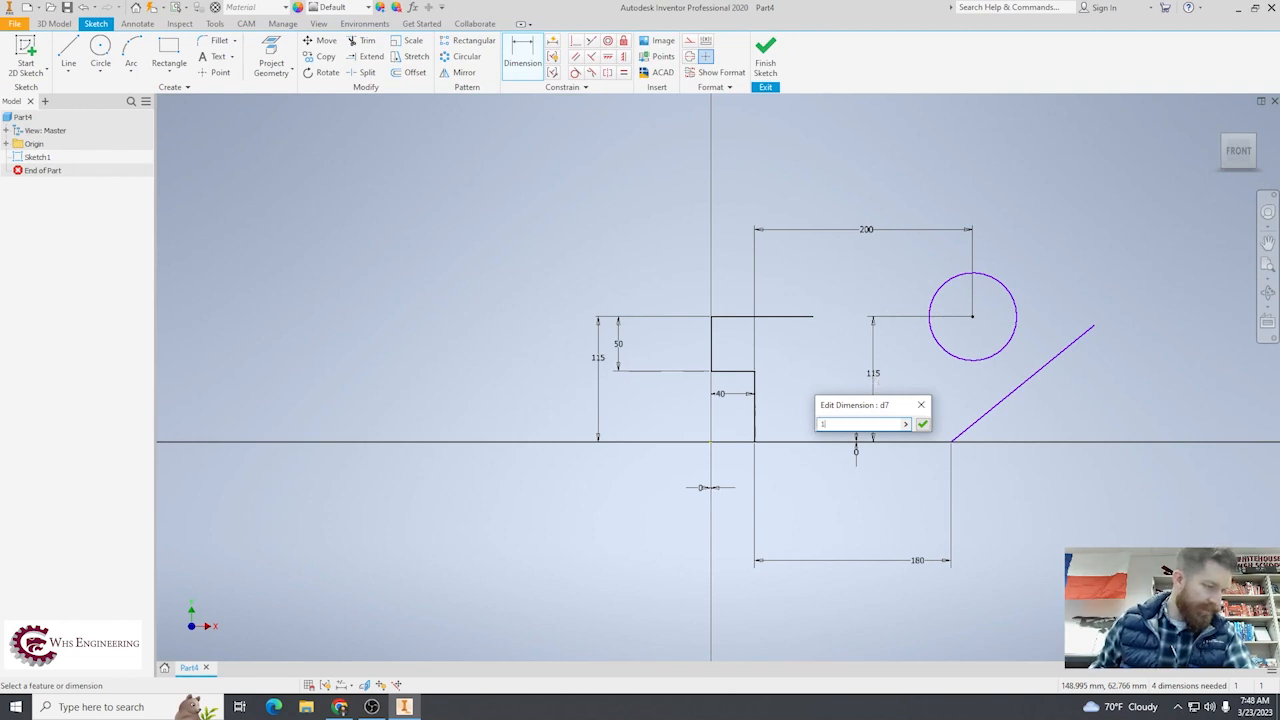
key(Return)
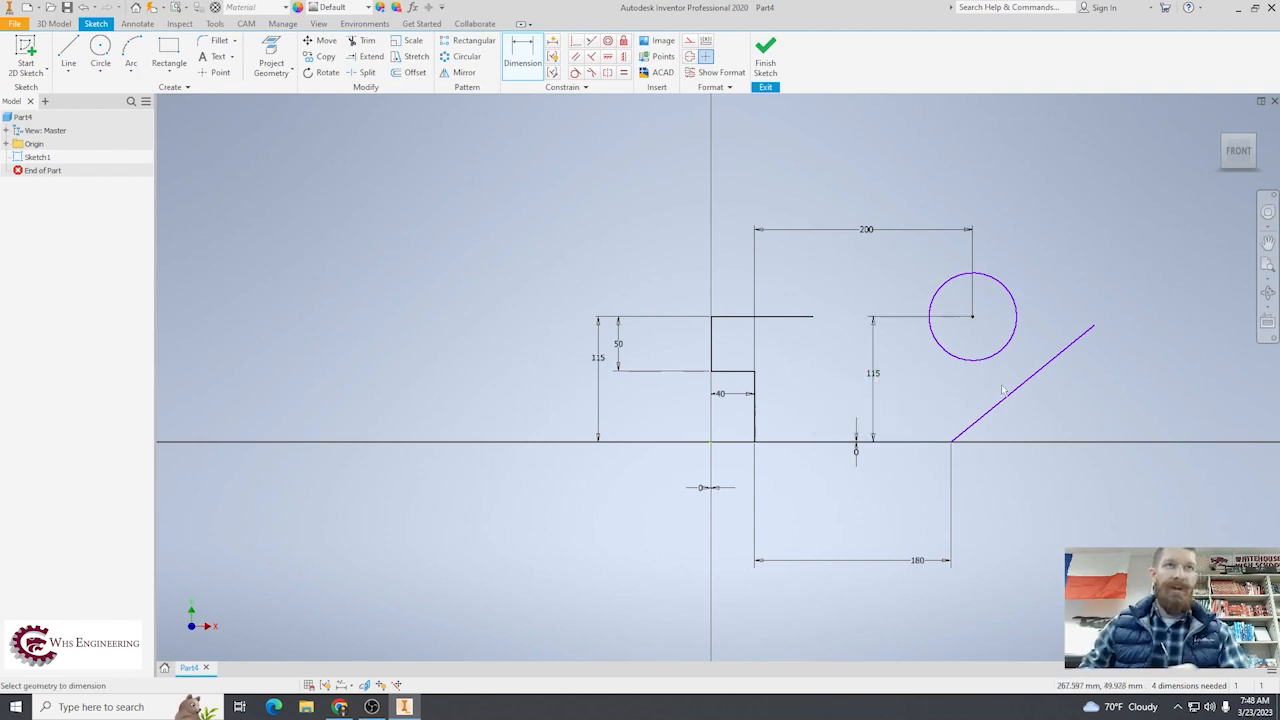
- Dimension the circle's diameter as 80 mm
click(1006, 288)
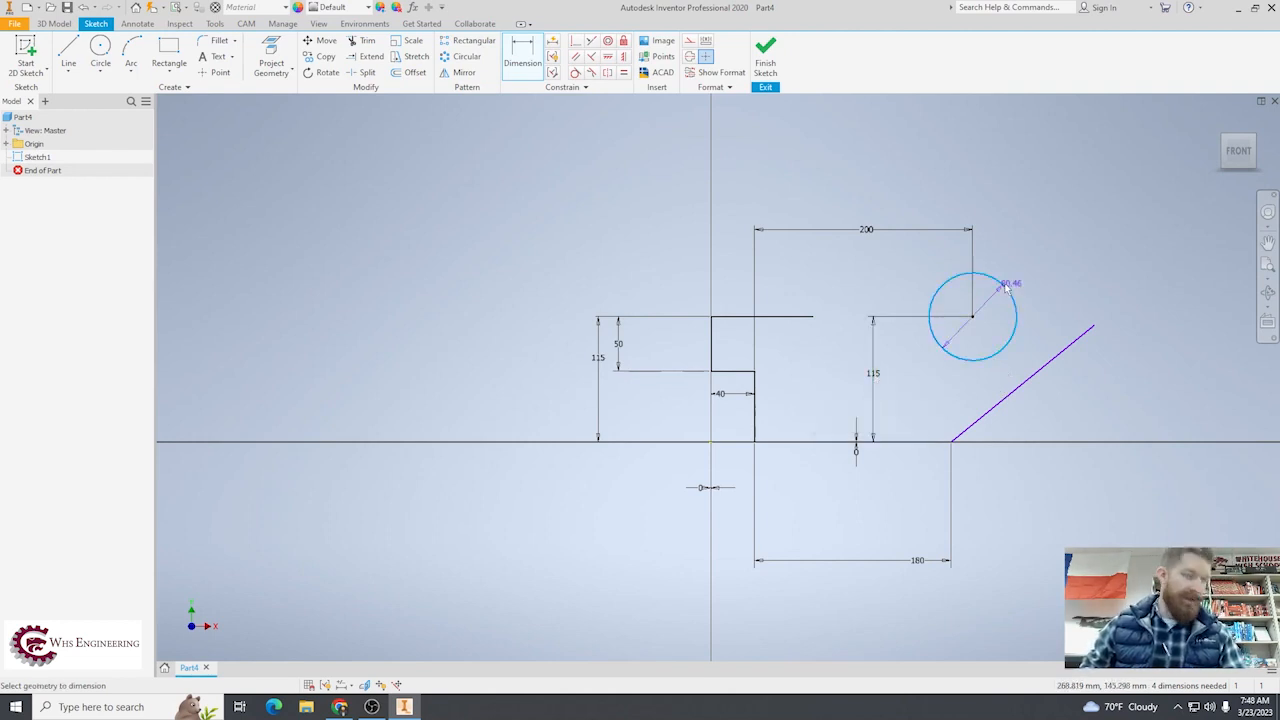
click(1028, 230)
key(Return)
key(Escape)
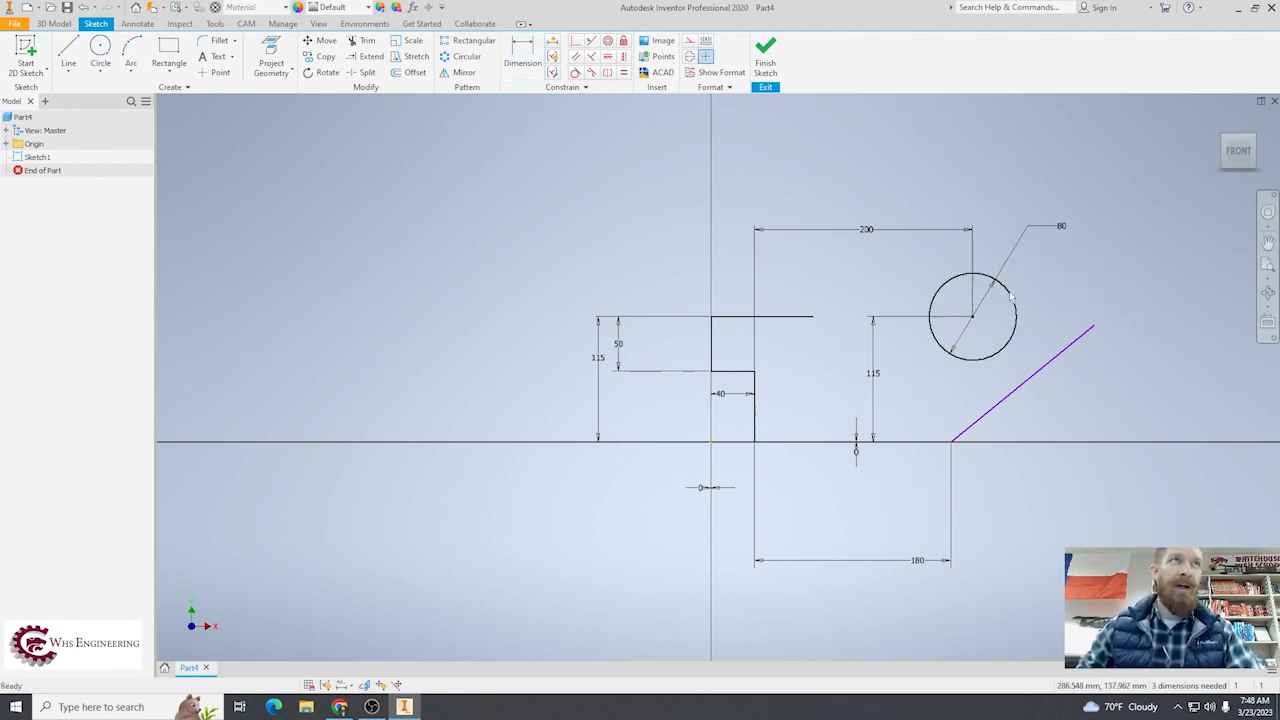
- Search Windows for "magnifier" and open the Magnifier app
click(95, 699)
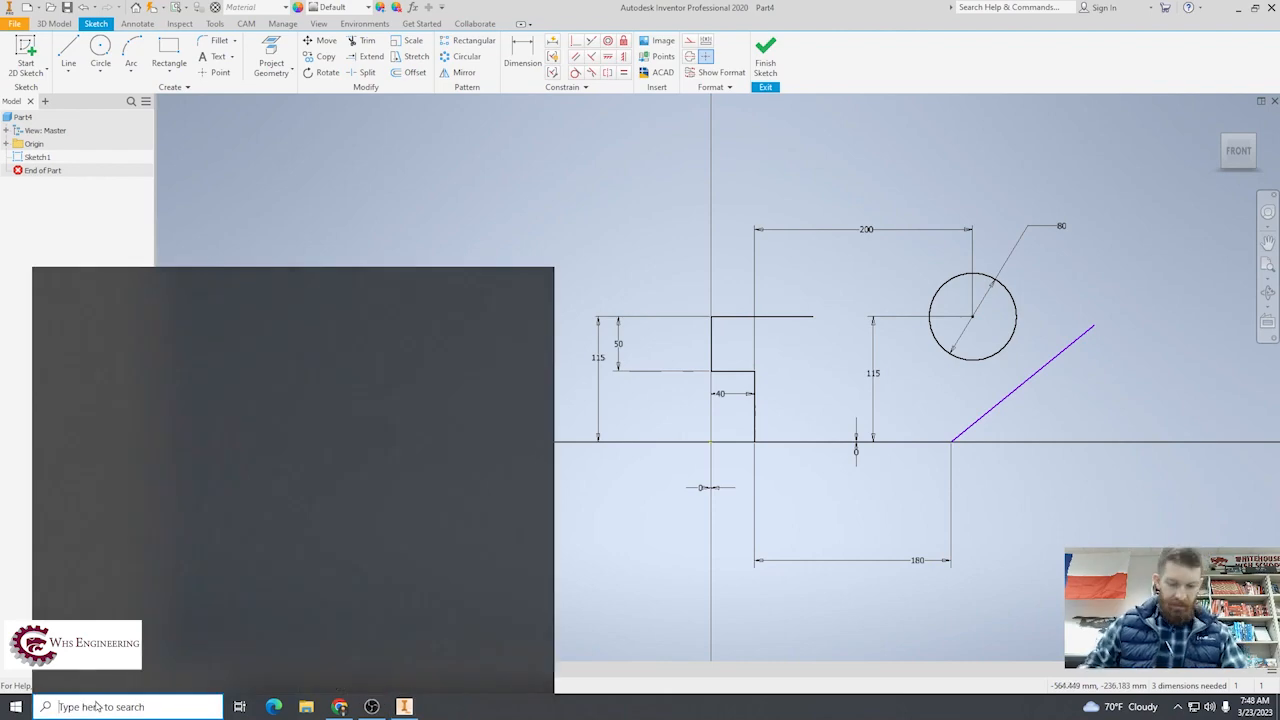
text(magnifier)
click(145, 344)
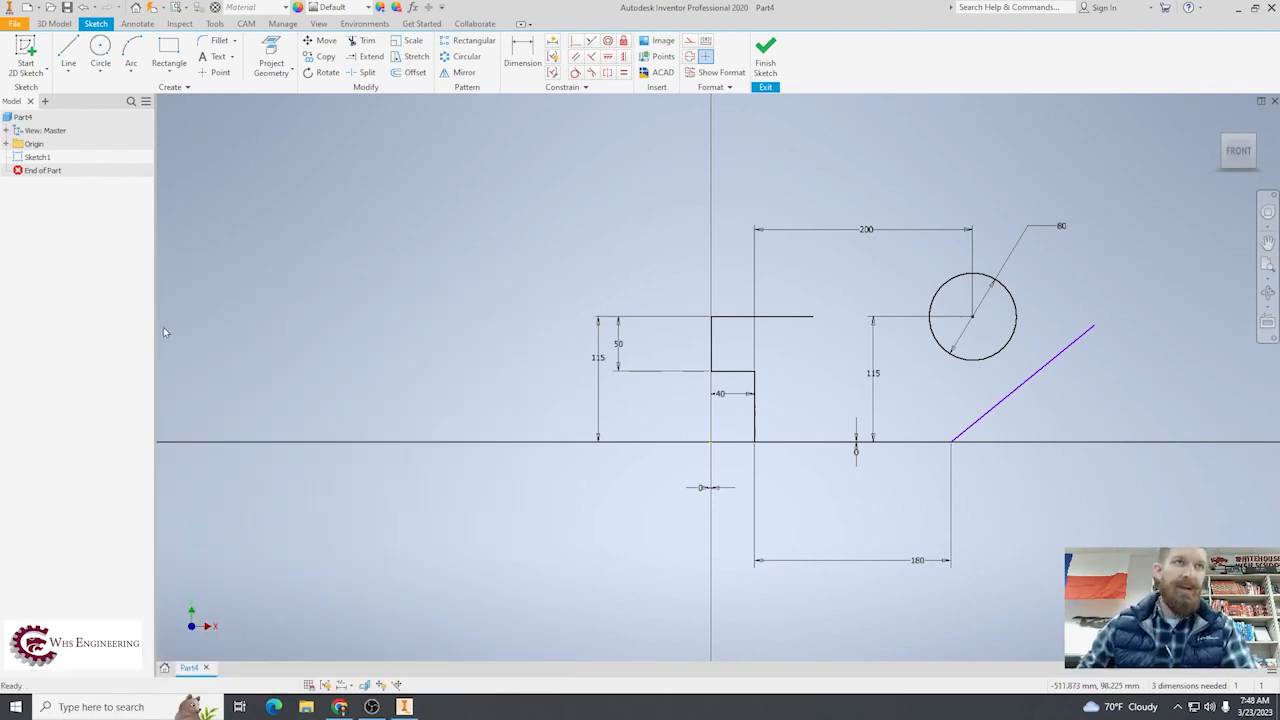
- Magnify the screen to 300% to examine the sketch tools, restore it to 100% and close Magnifier
click(135, 117)
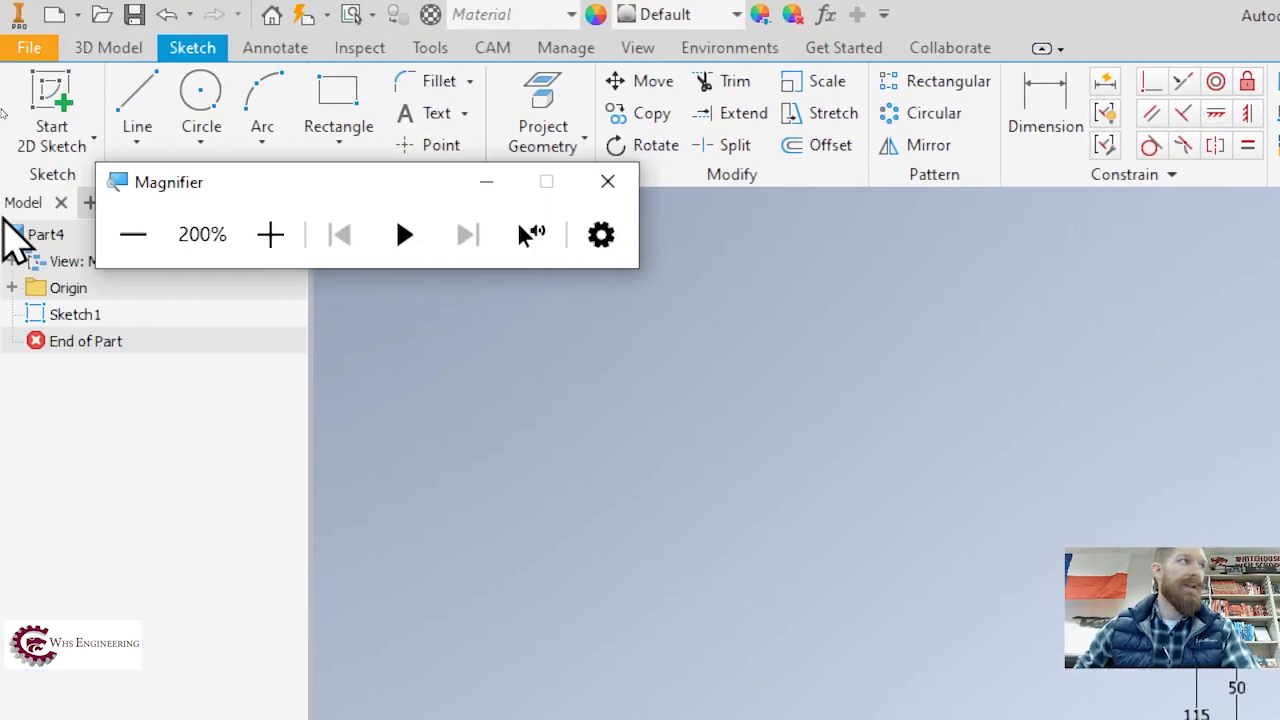
click(262, 236)
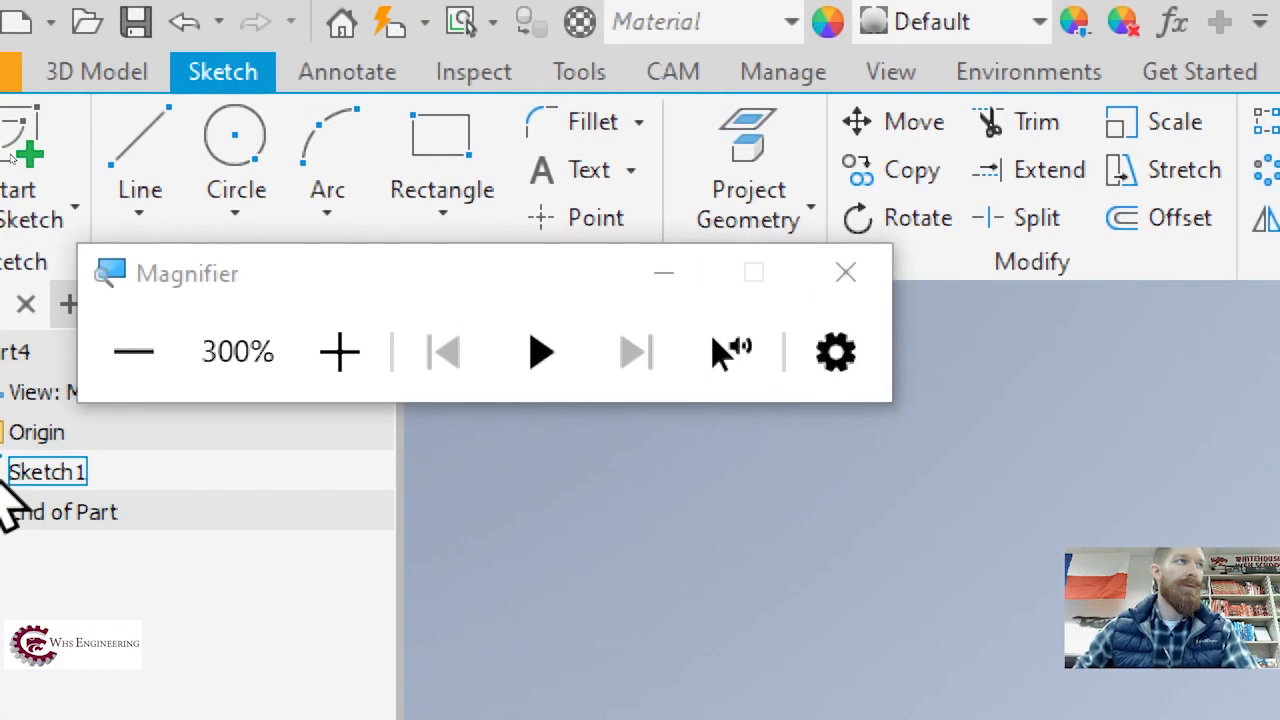
click(174, 370)
click(174, 370)
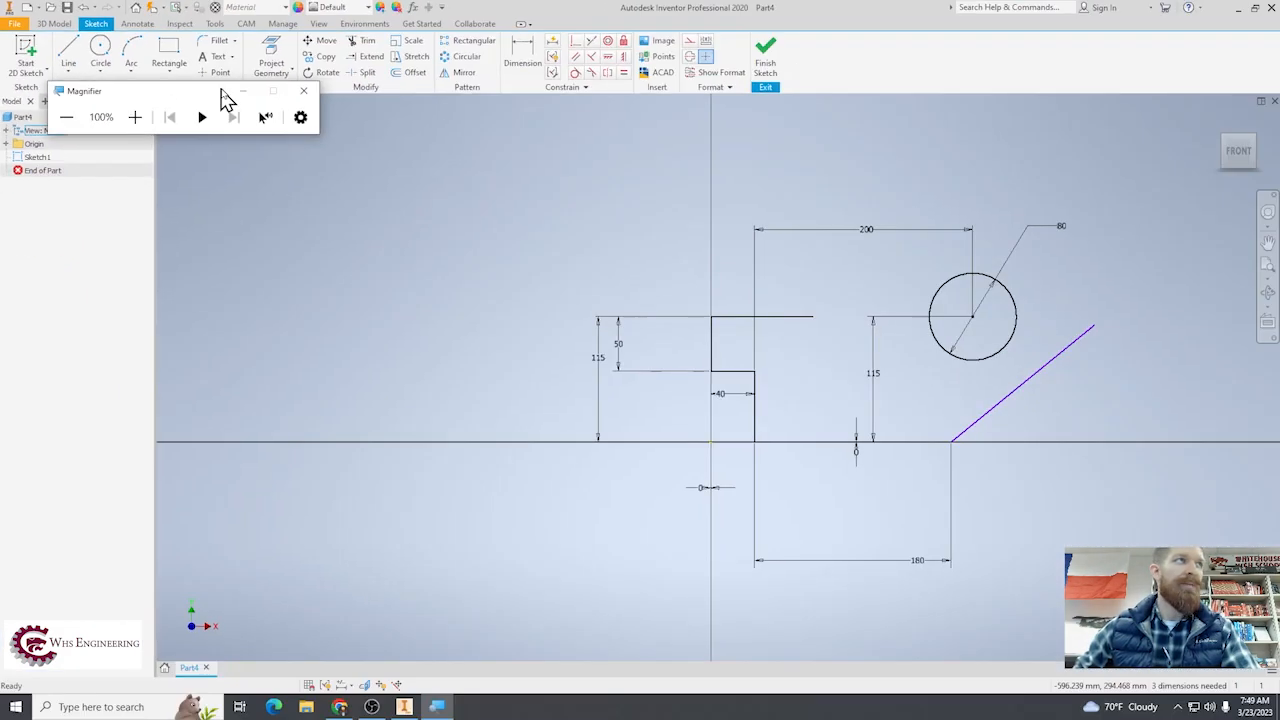
click(305, 92)
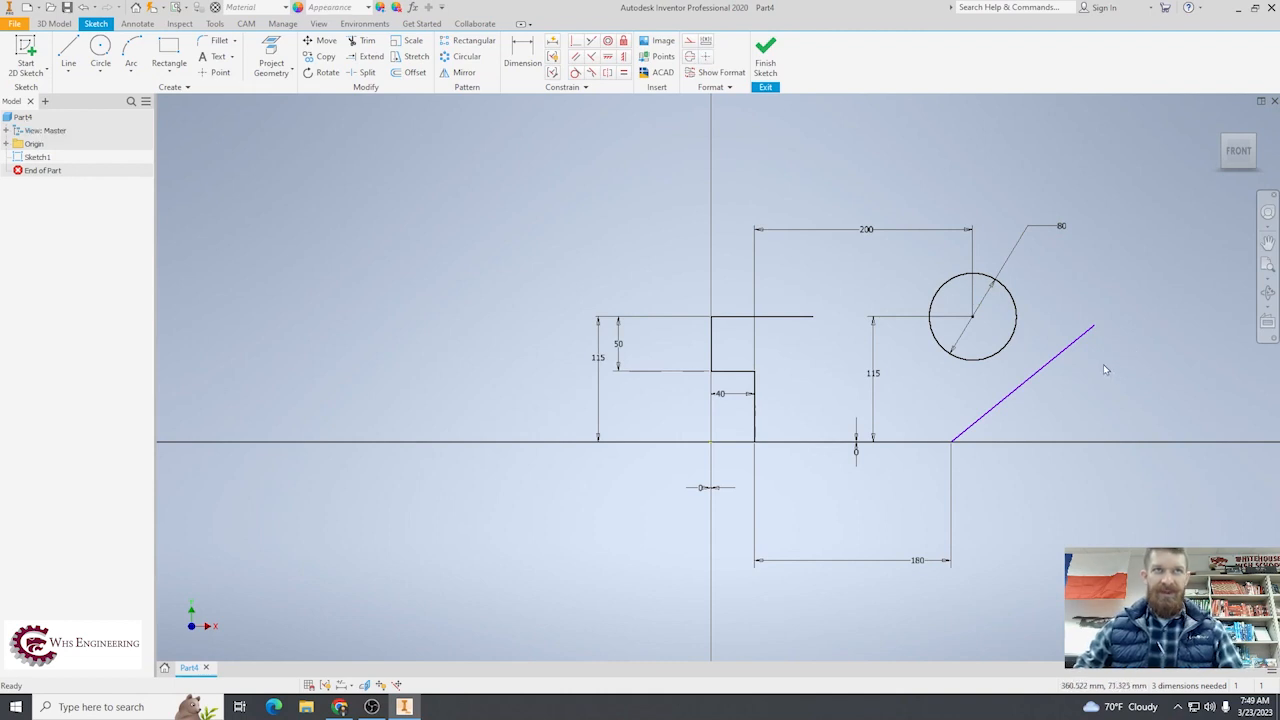
- Make the slanted line tangent to the circle and trim off its end beyond the tangent point
click(1084, 338)
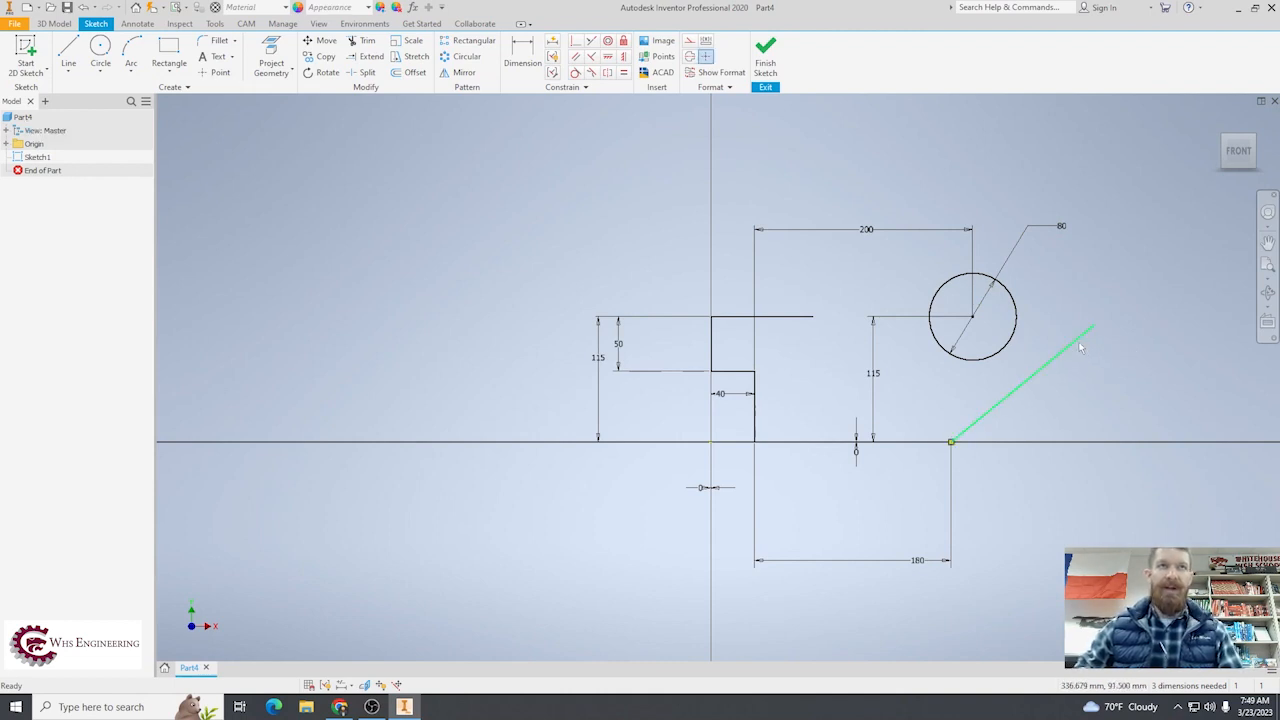
ctrl+click(1010, 347)
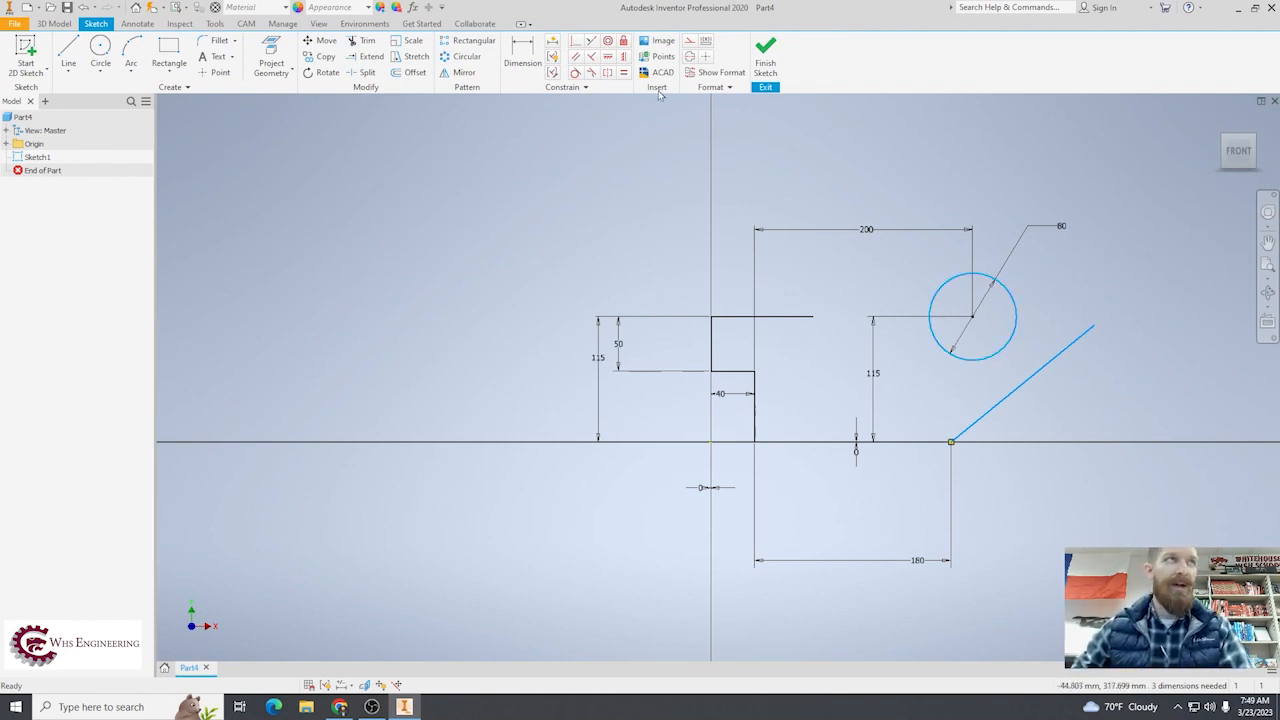
click(576, 73)
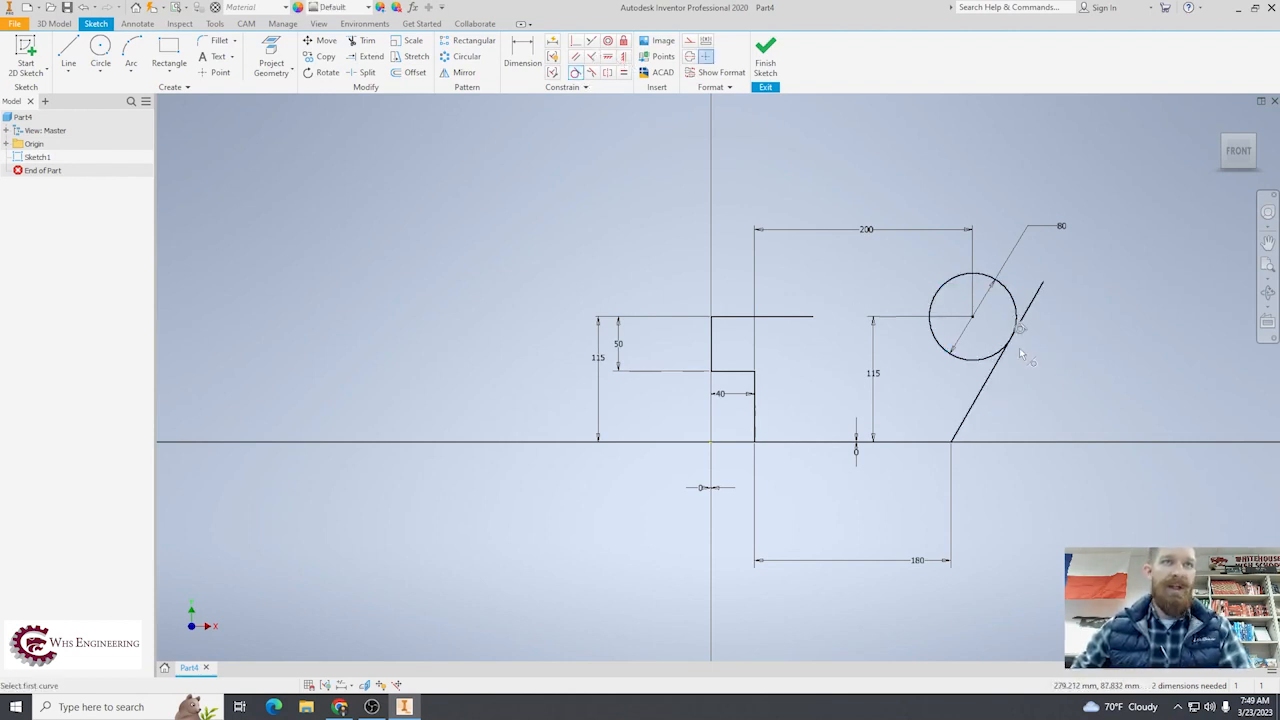
scroll(1021, 345, up, 5)
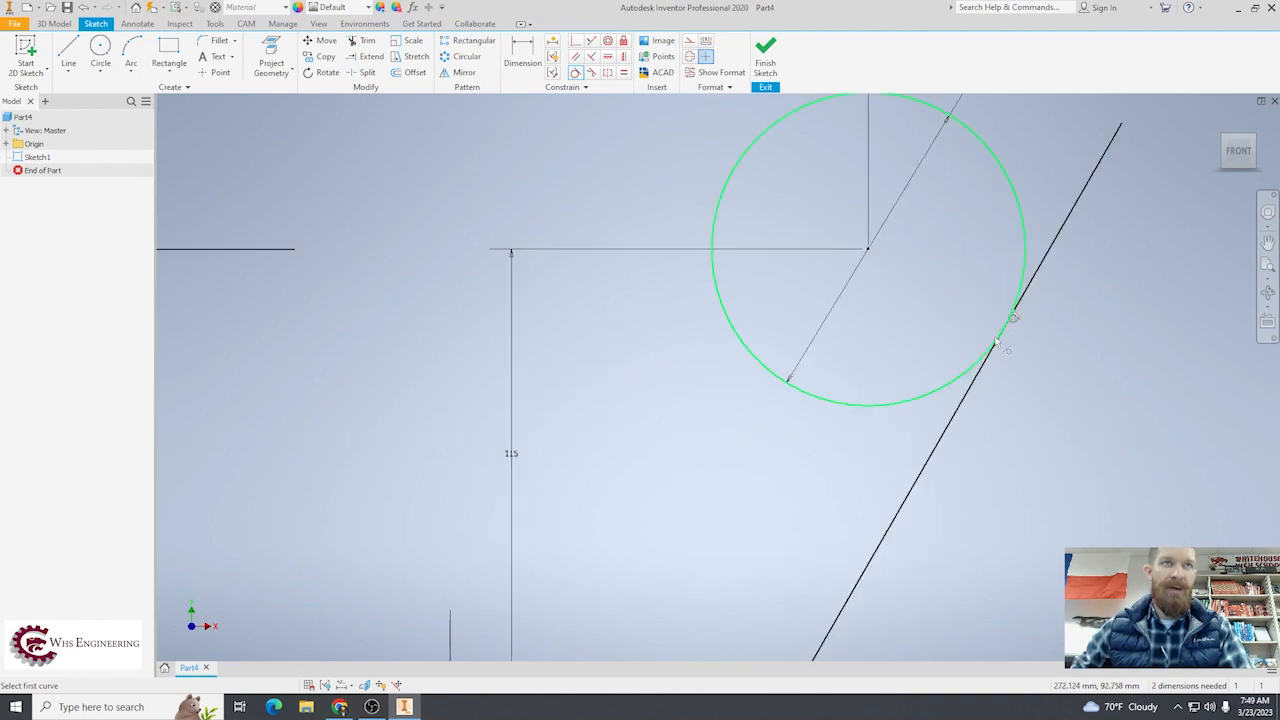
scroll(980, 388, down, 2)
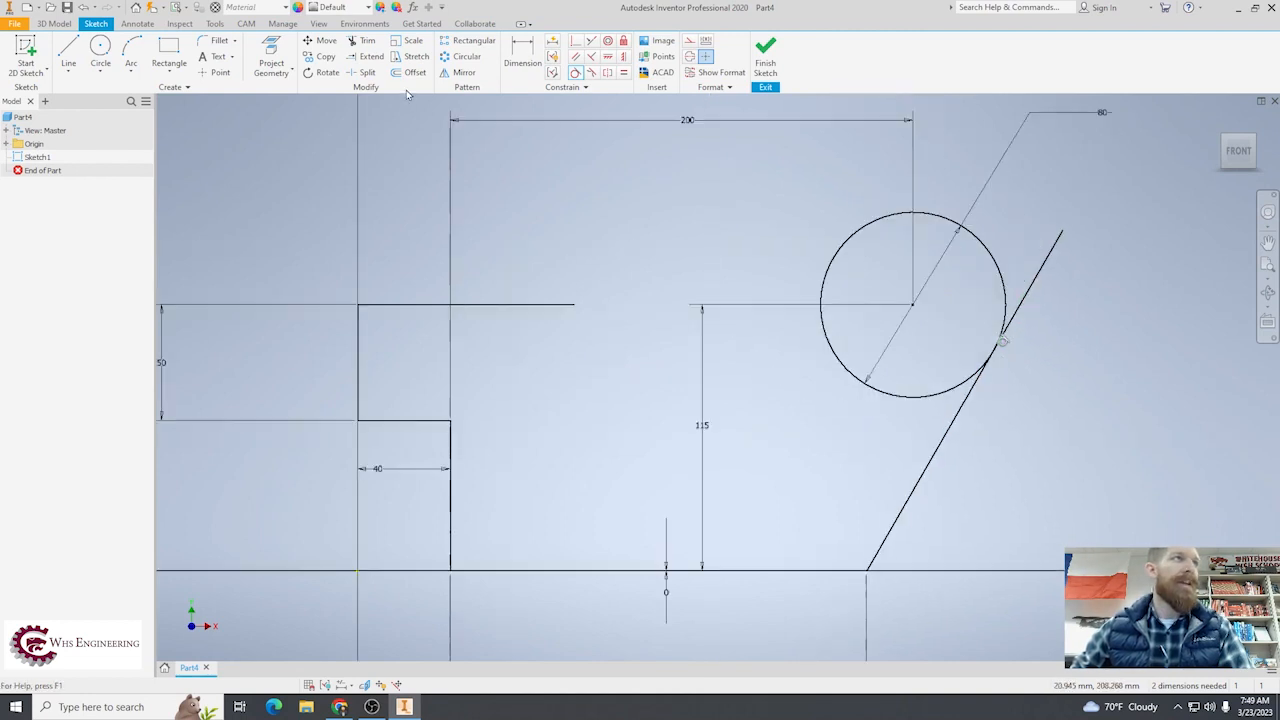
click(368, 44)
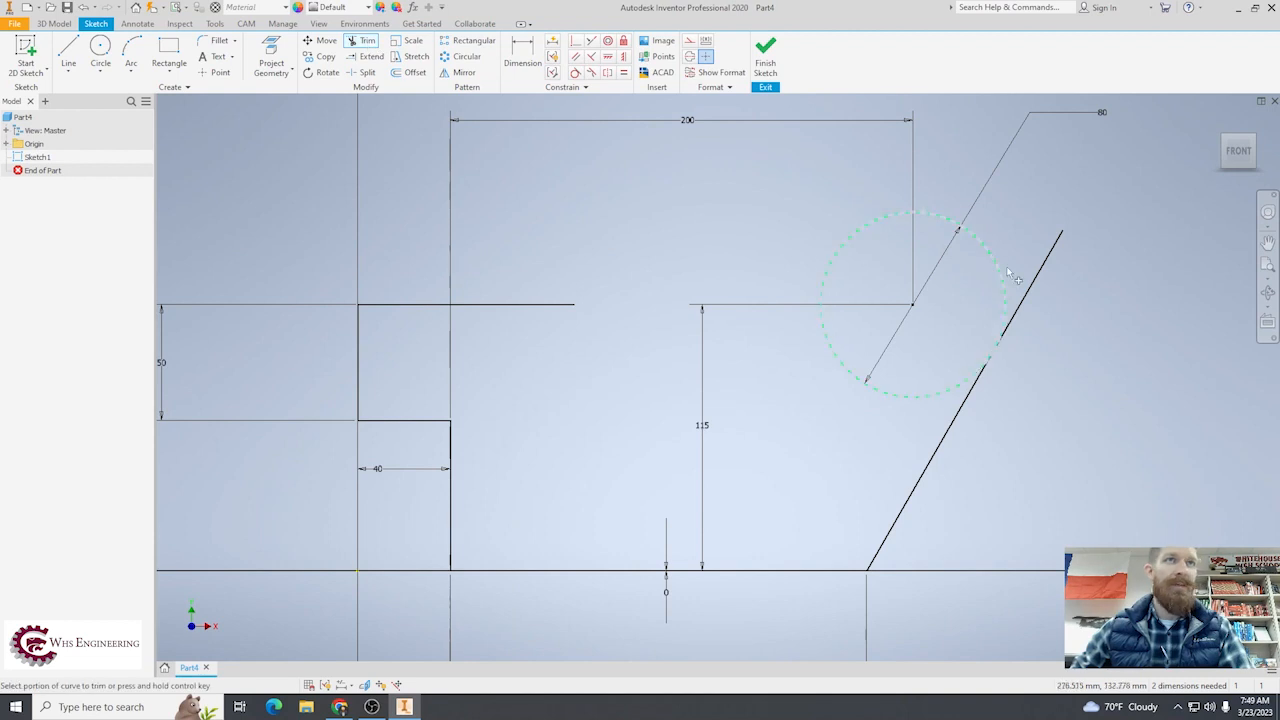
drag(1078, 306, 1031, 229)
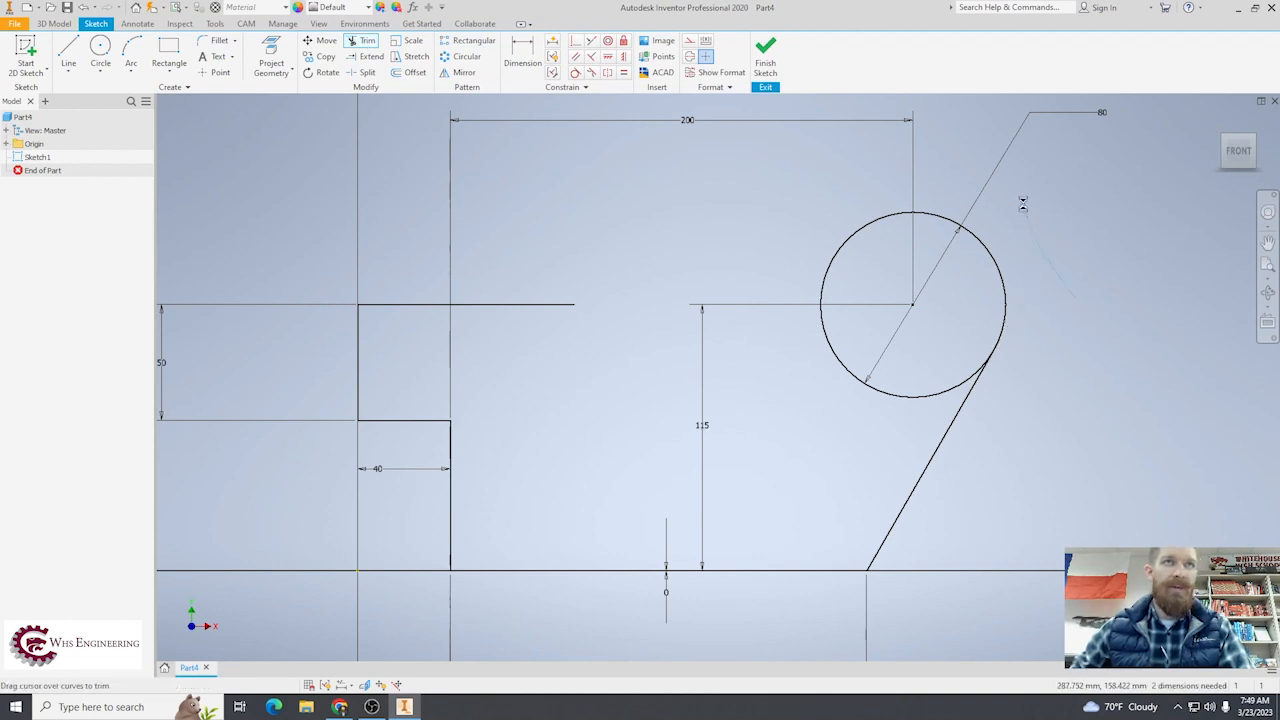
- Extend the slanted line past its tangent point, up to the level of the circle's centre, and trim the extension off again
click(367, 57)
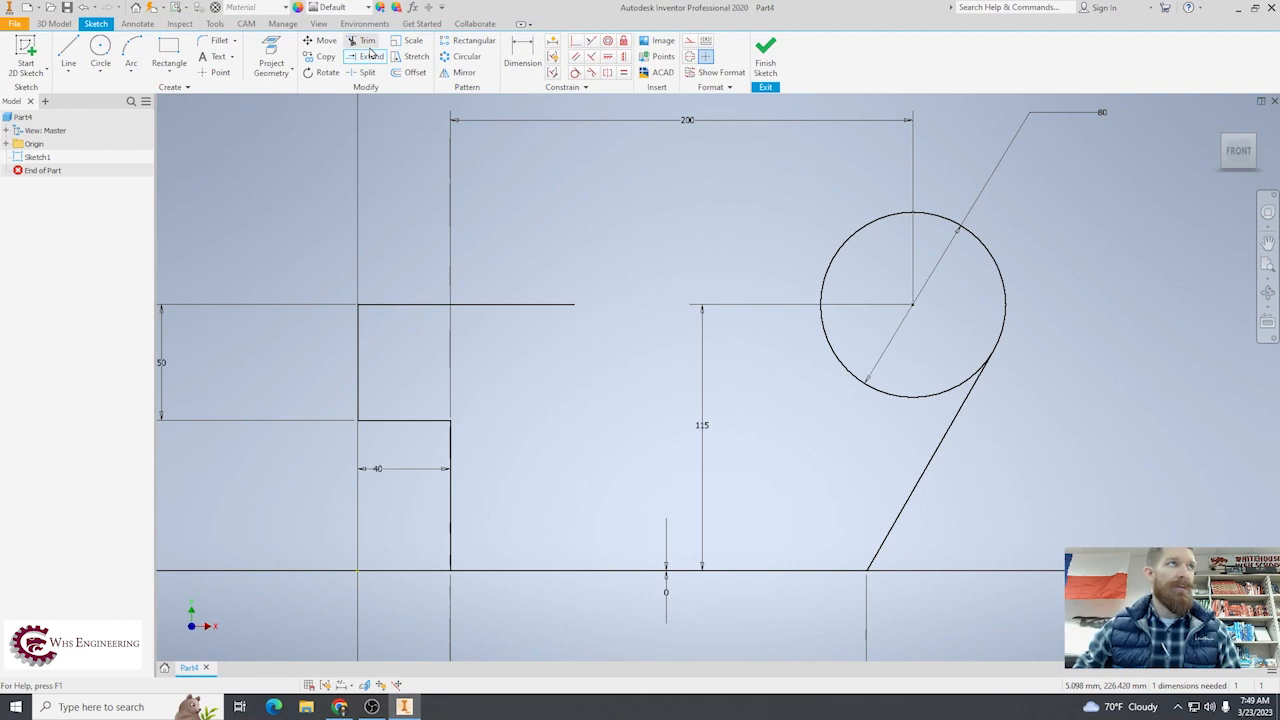
click(958, 416)
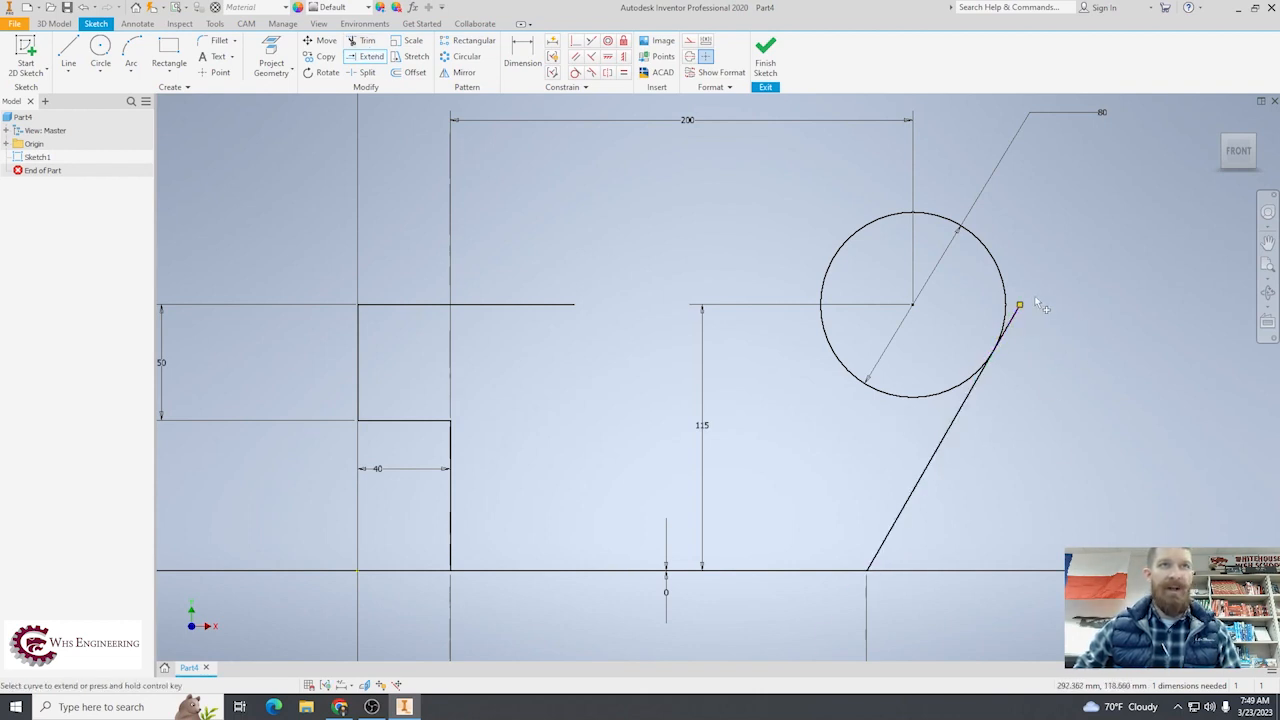
click(365, 42)
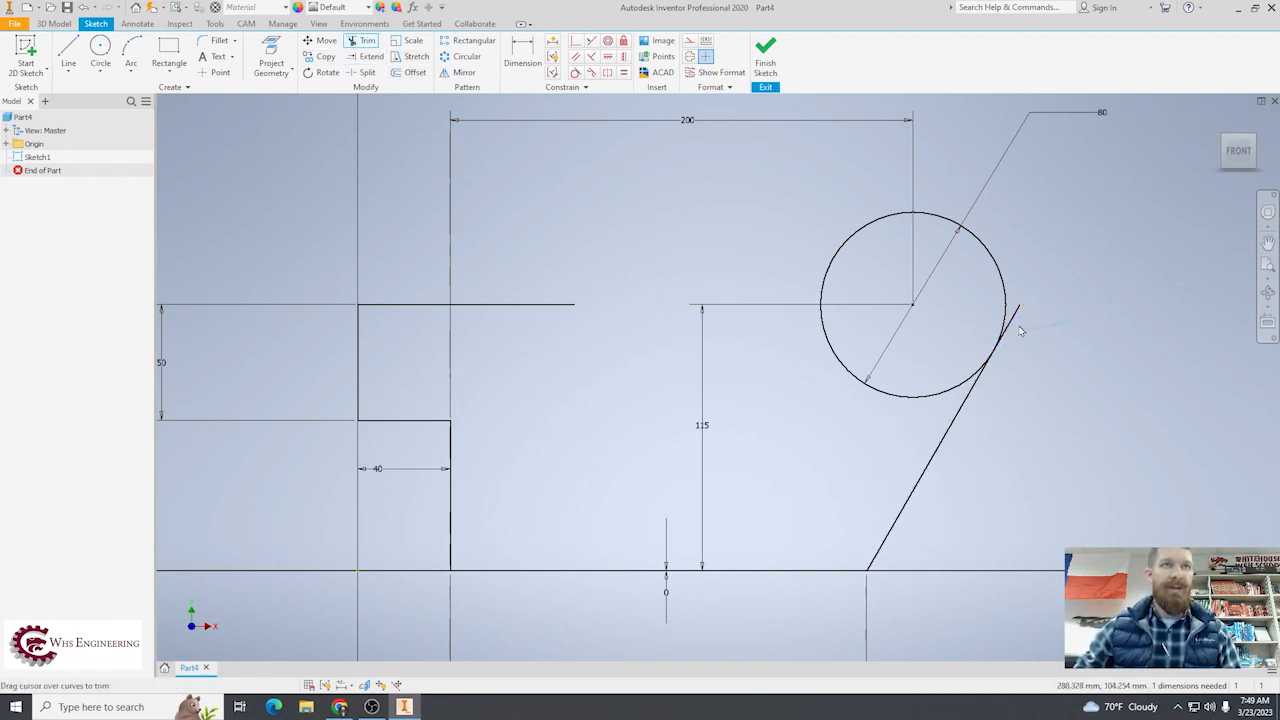
click(1010, 322)
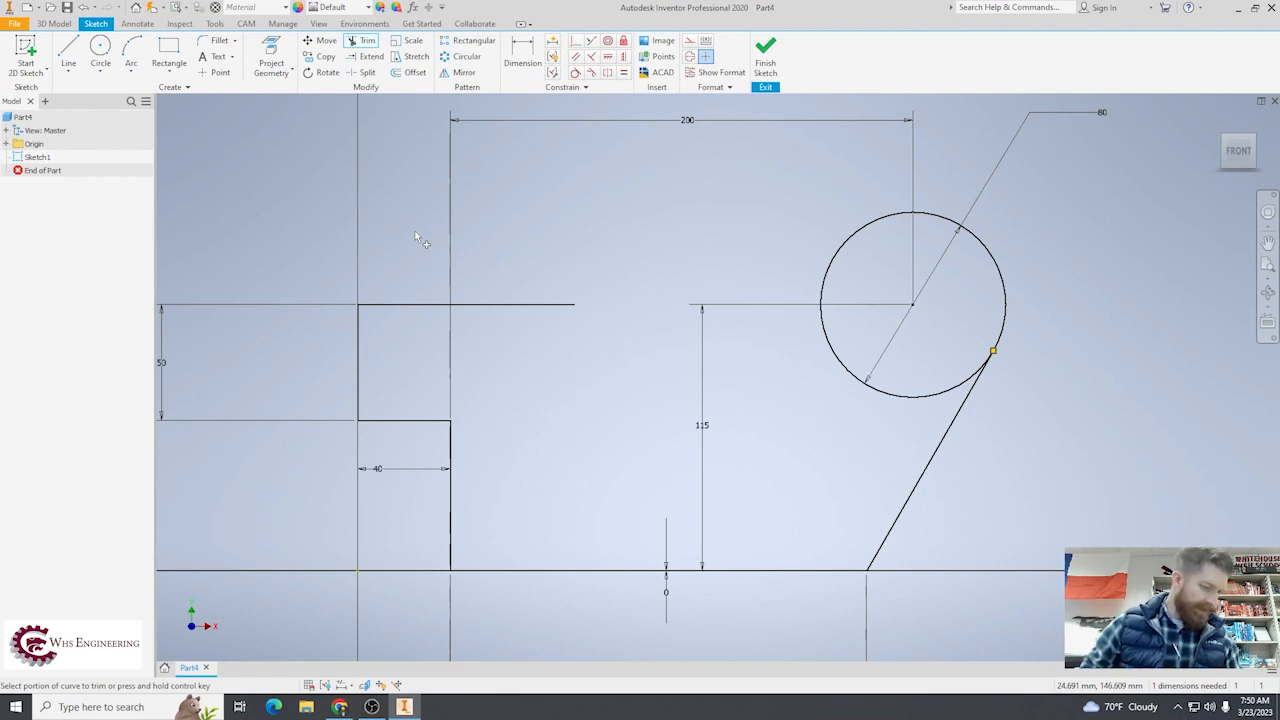
- Move the circle centre's height dimension to the far side of the circle, clear of the top line's path
click(366, 57)
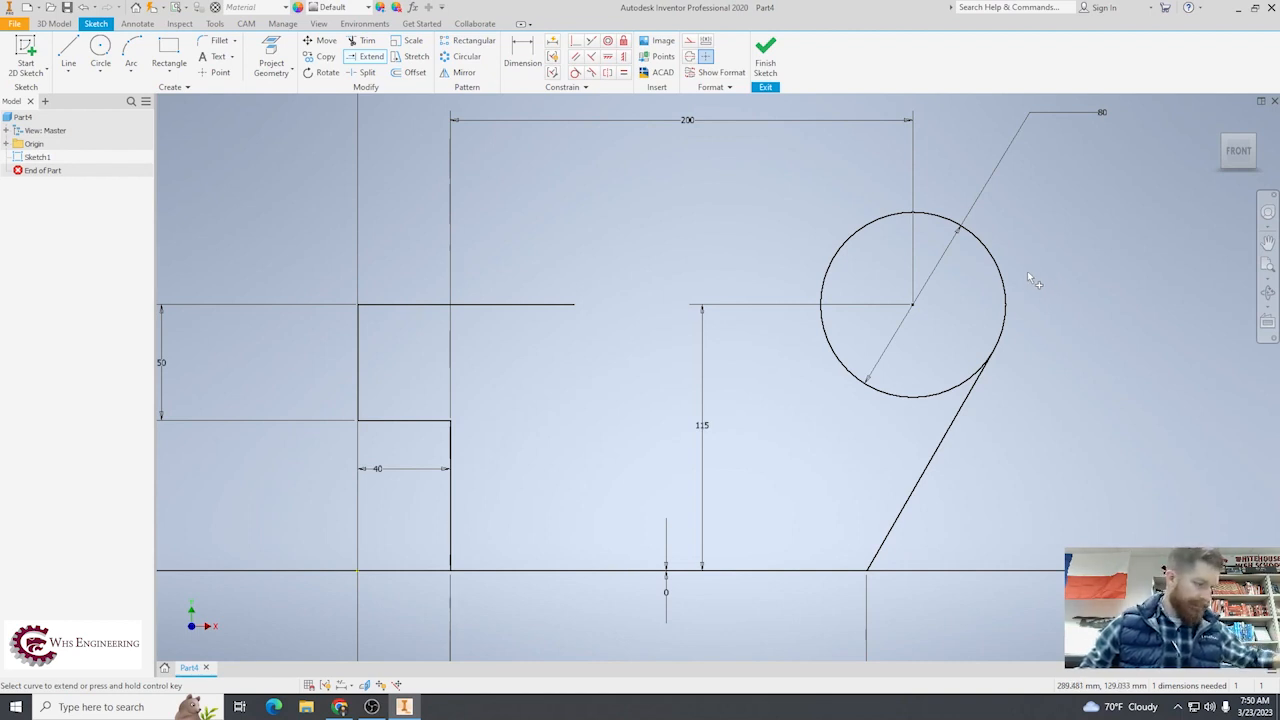
scroll(1027, 271, down, 3)
scroll(891, 383, up, 4)
scroll(884, 376, down, 2)
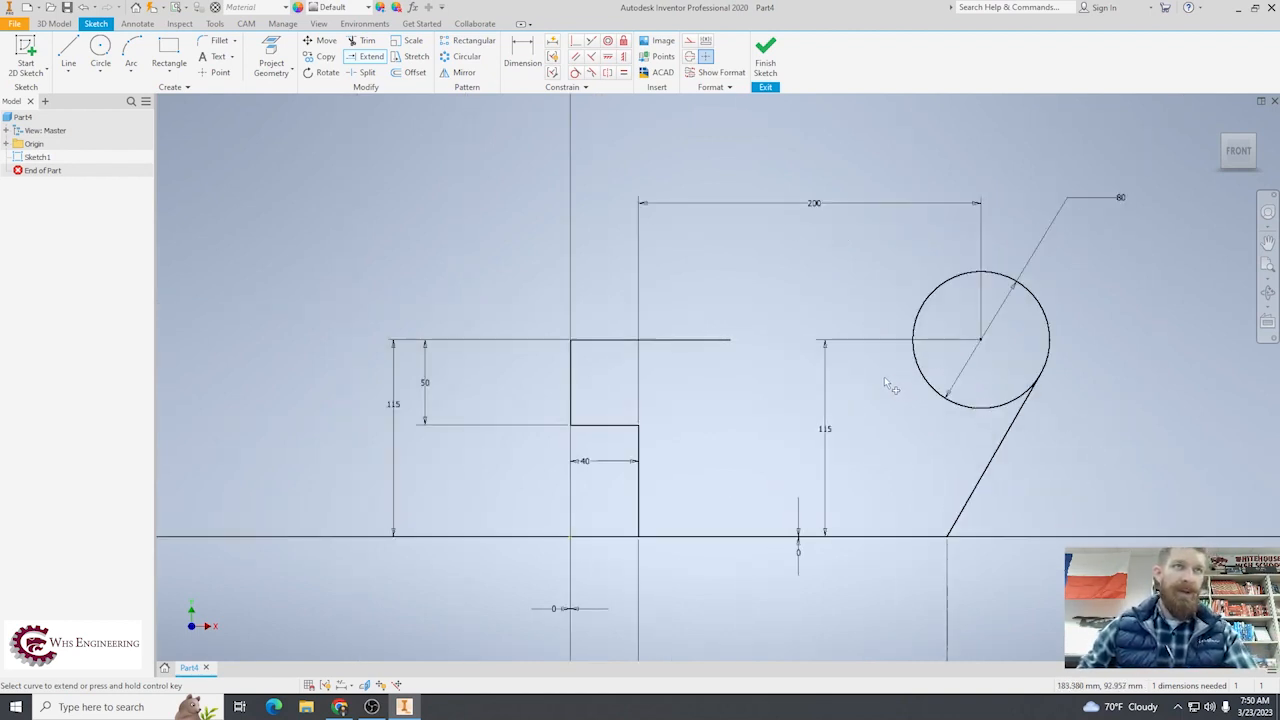
key(Escape)
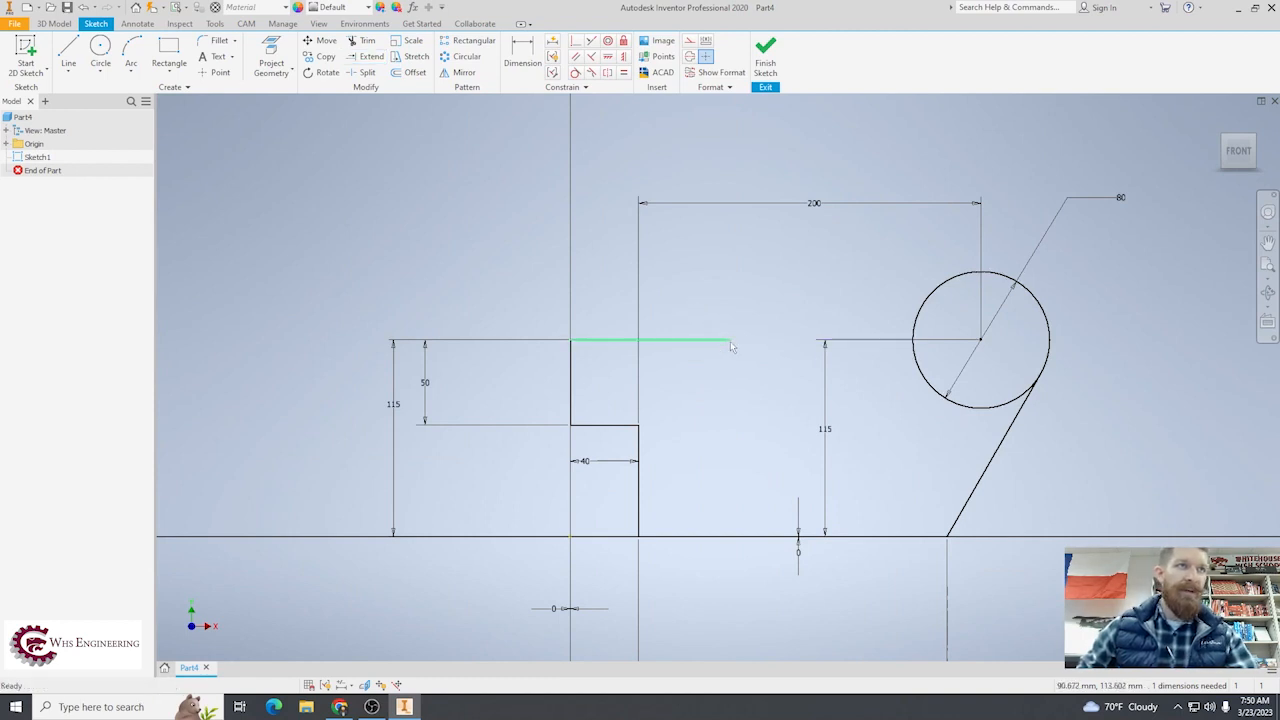
click(825, 428)
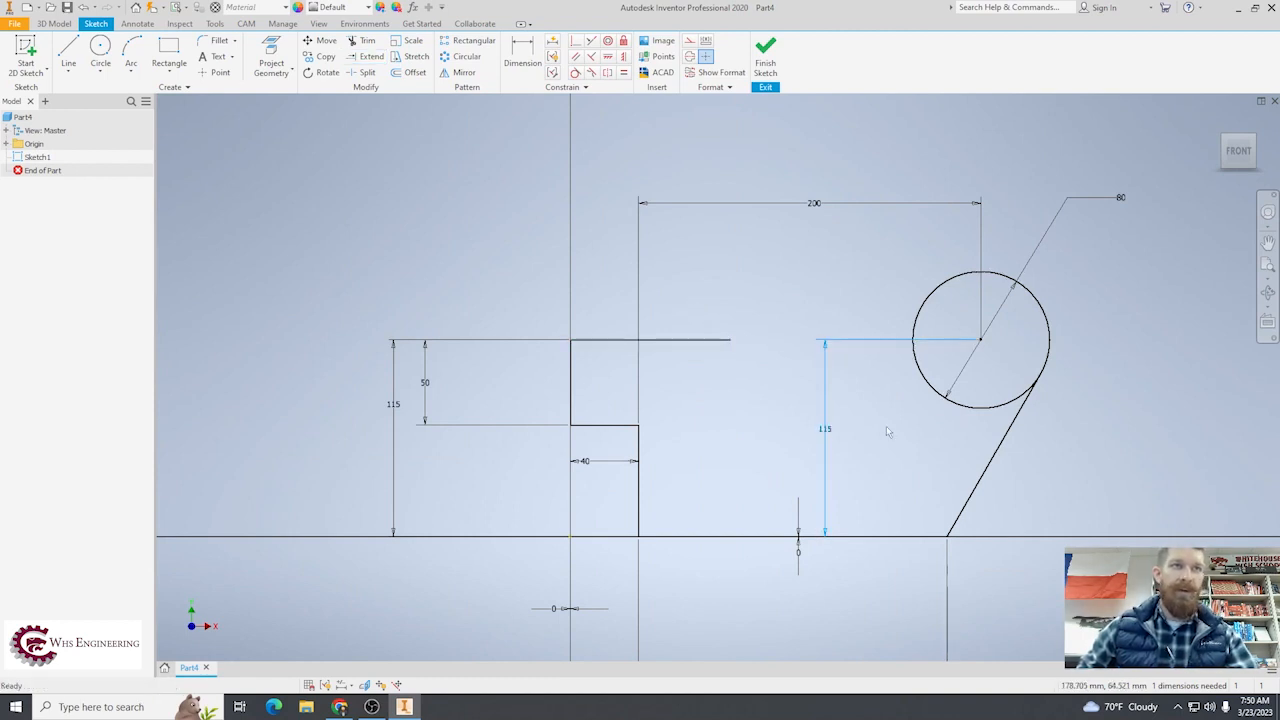
drag(828, 430, 1124, 430)
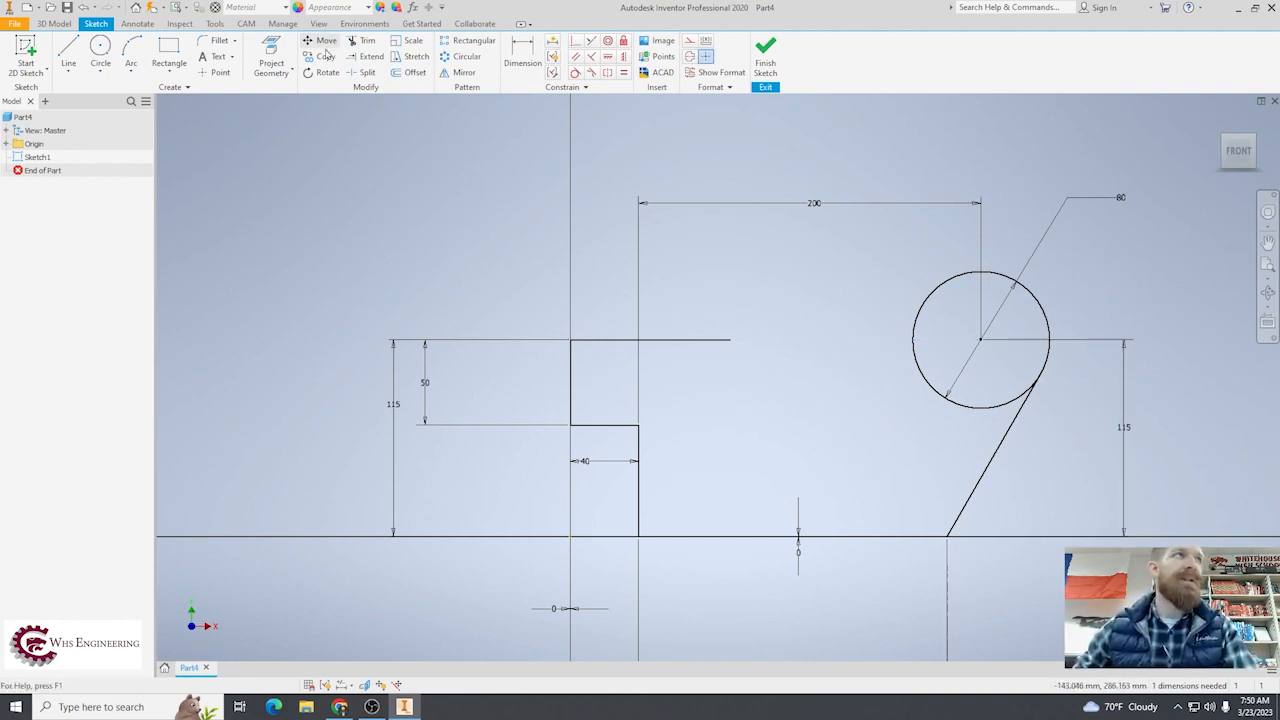
- Extend the top horizontal line to the circle and trim away the circle's lower arc between that line and the slanted line
click(366, 57)
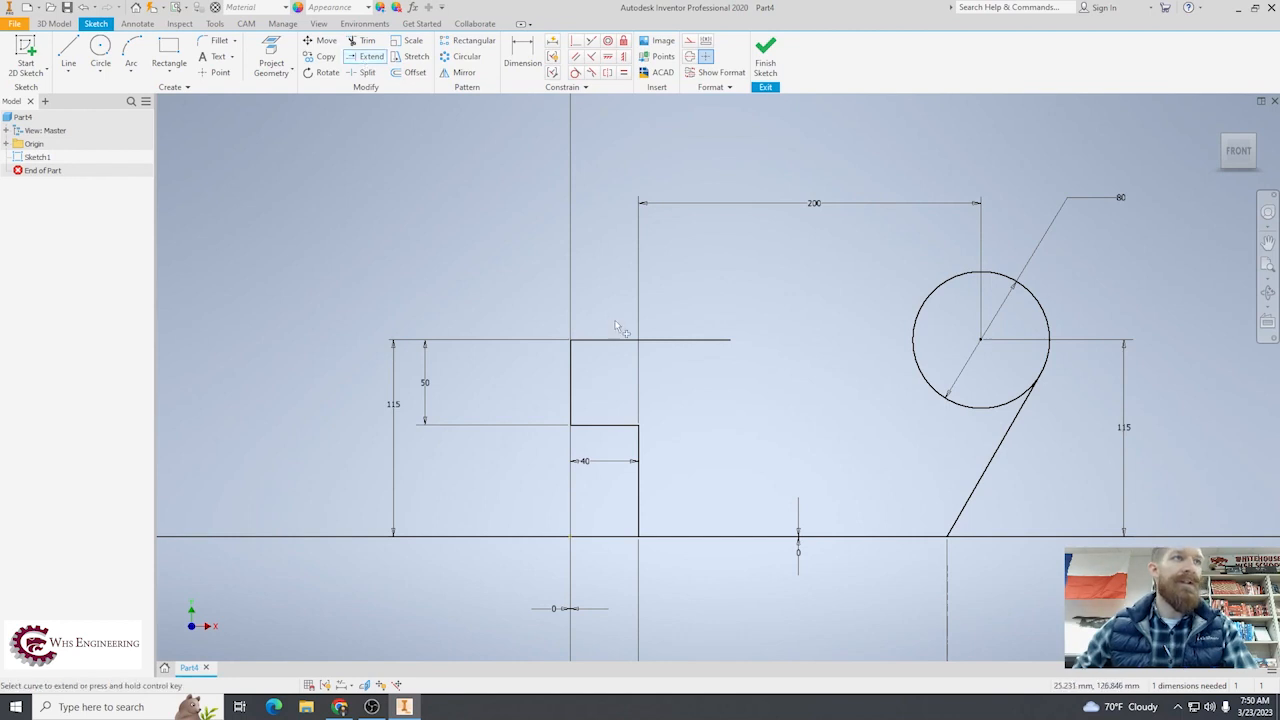
click(667, 339)
click(917, 344)
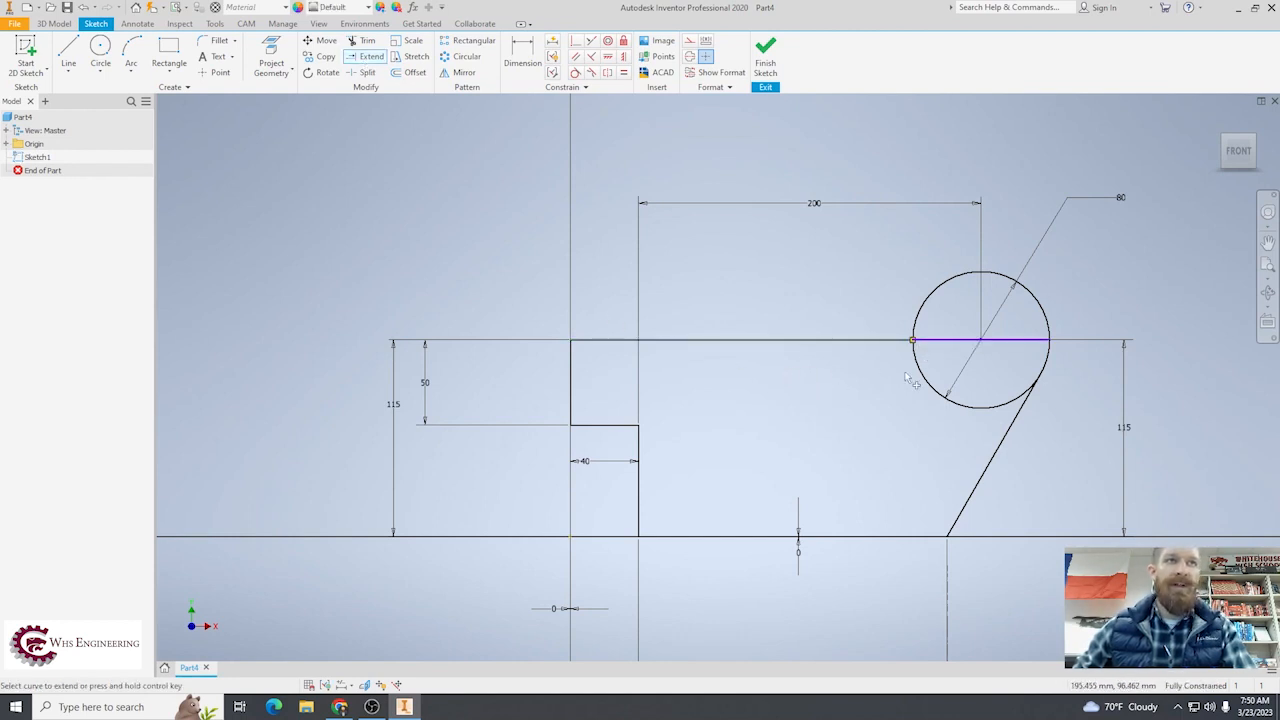
key(Escape)
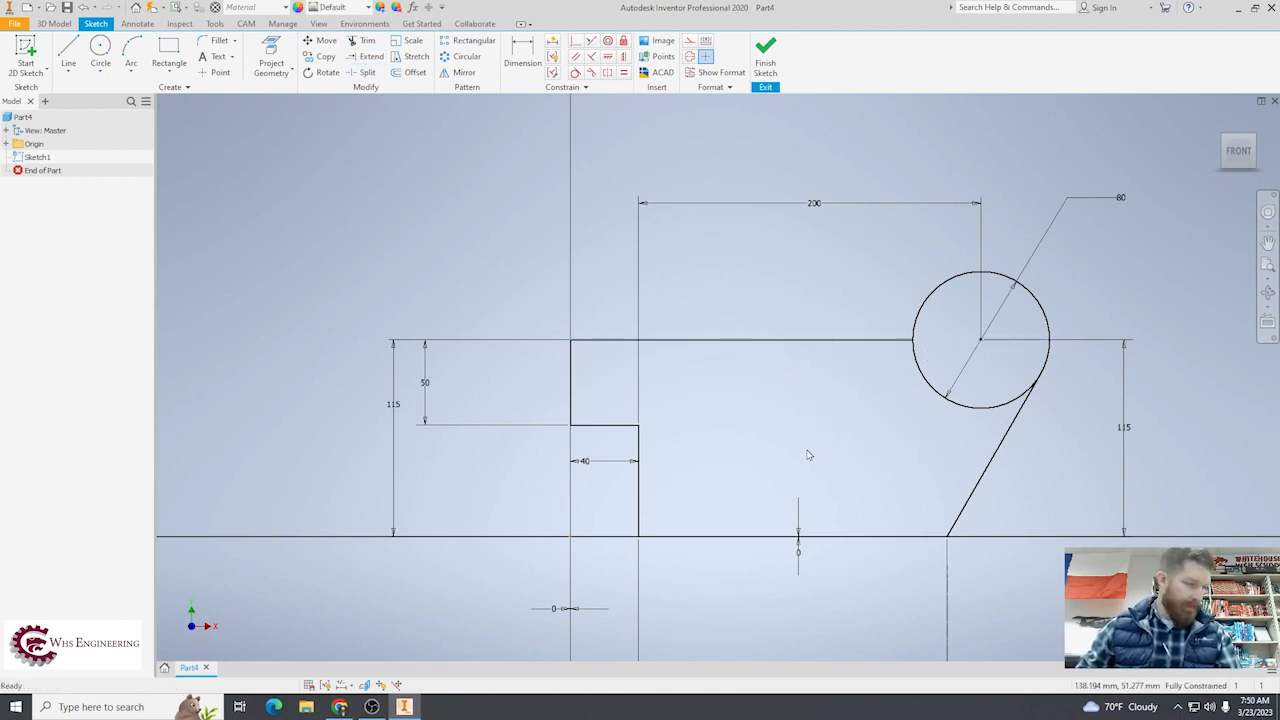
click(362, 40)
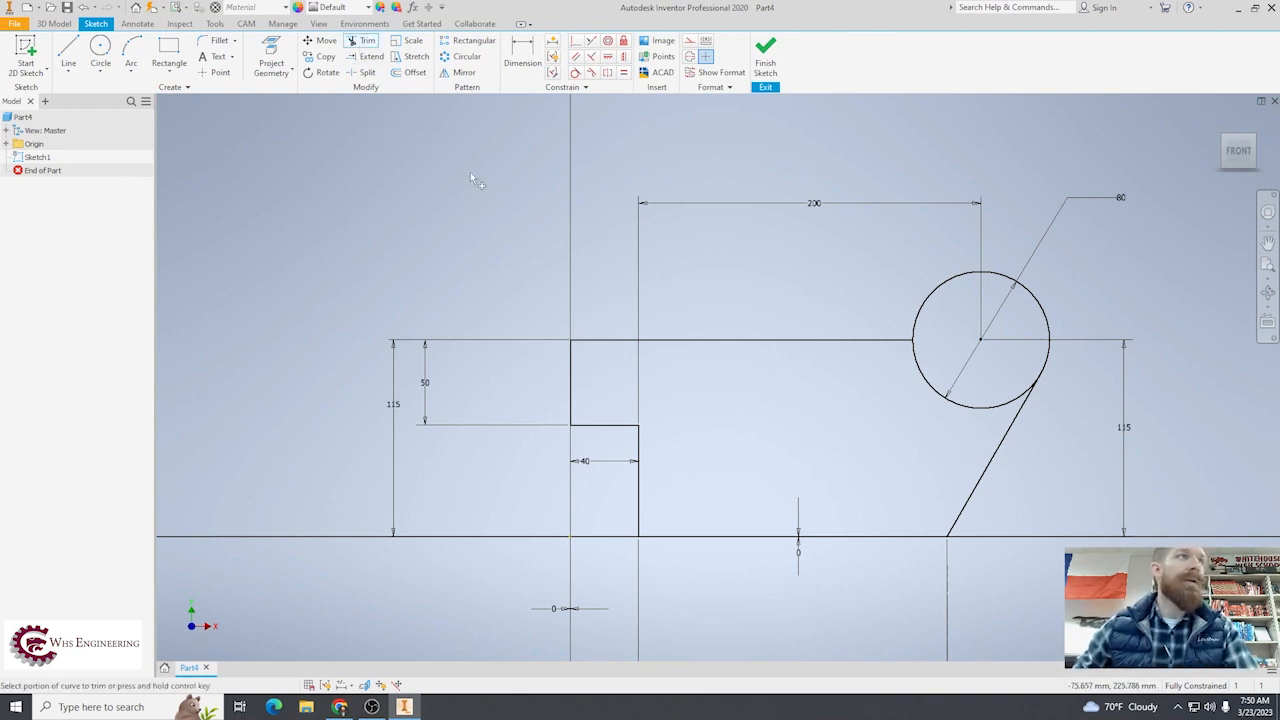
click(995, 406)
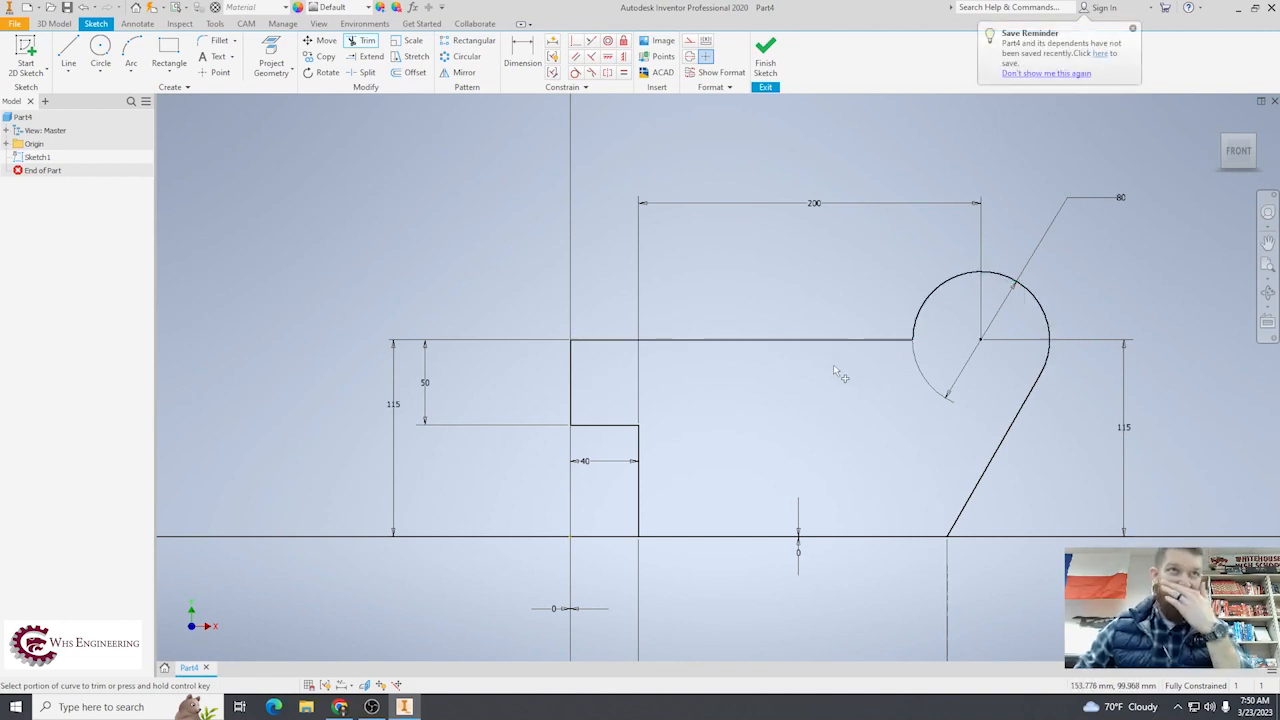
- Fillet the corner between the top line and the large arc with a 25 mm radius
click(207, 43)
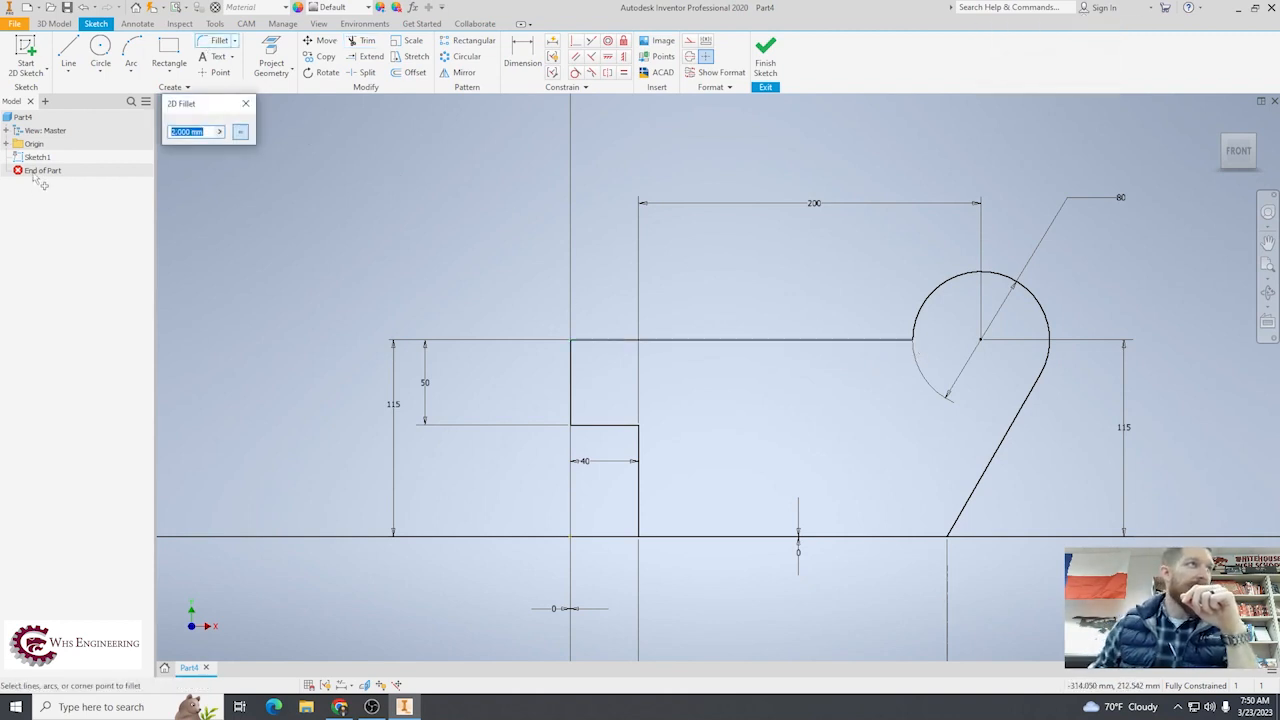
text(25)
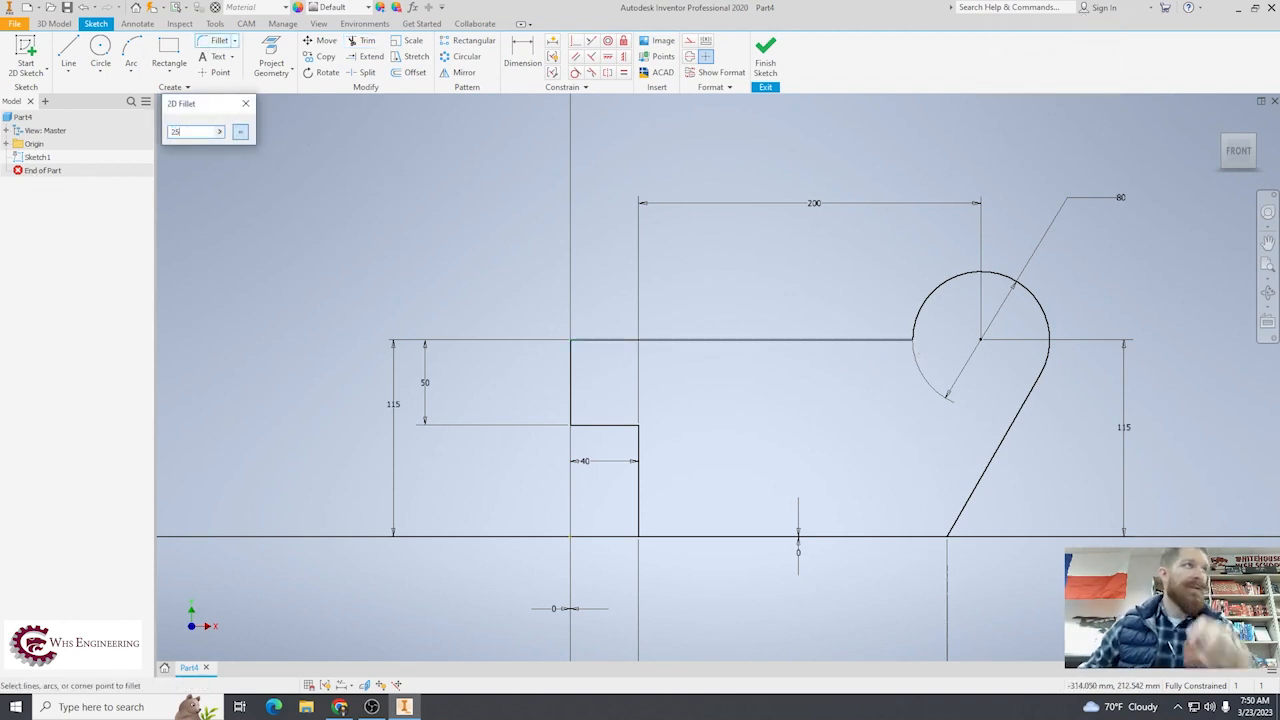
click(916, 340)
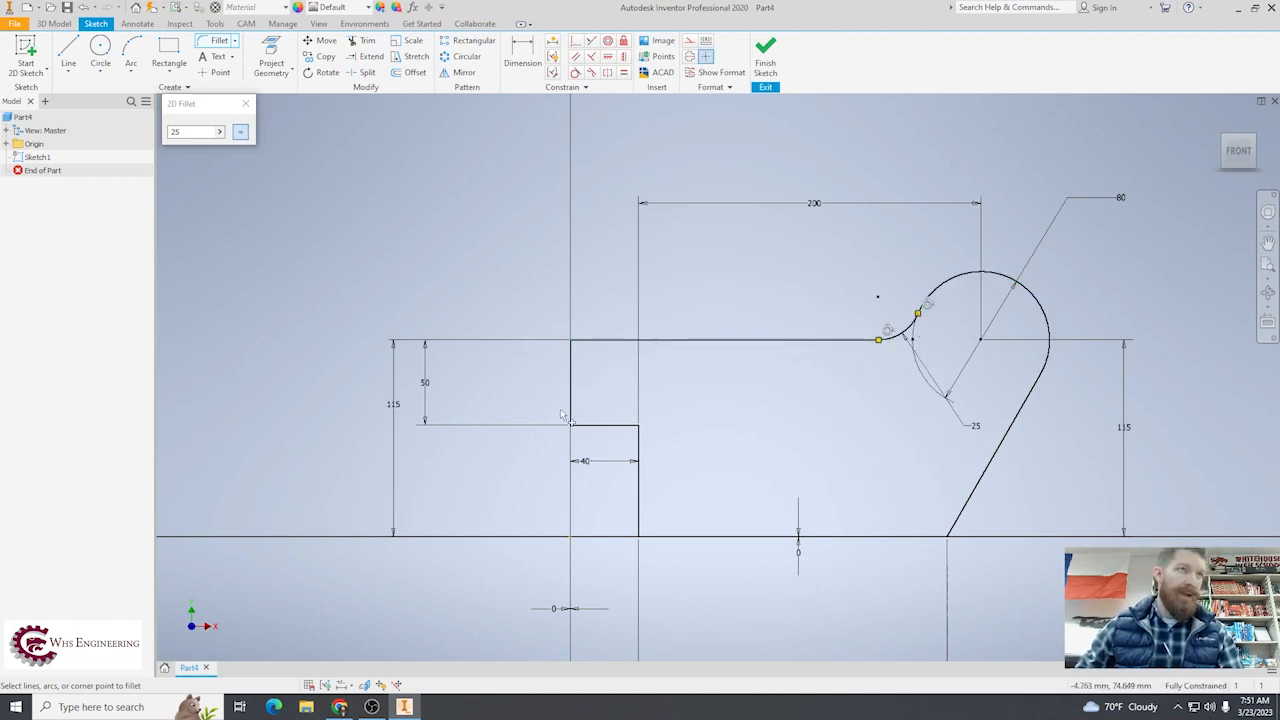
- Fillet the step's inner corner between the short horizontal line and the vertical line with a 10 mm radius
double_click(195, 131)
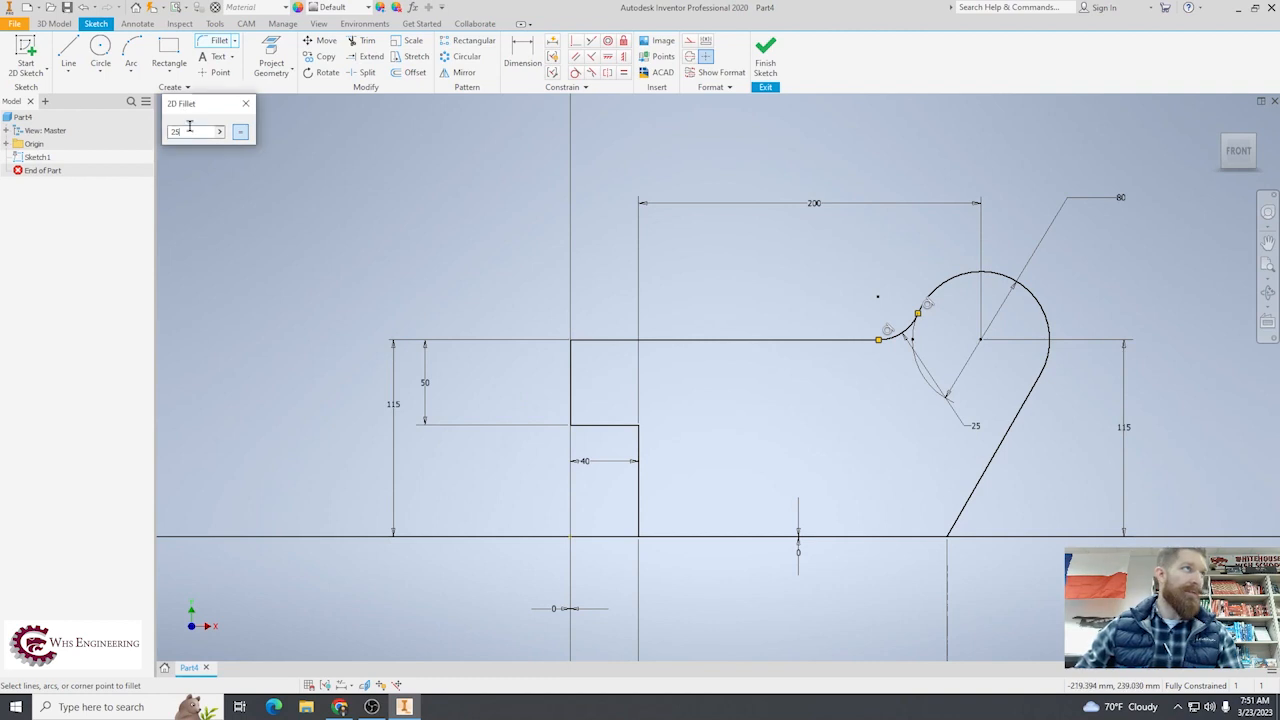
text(10)
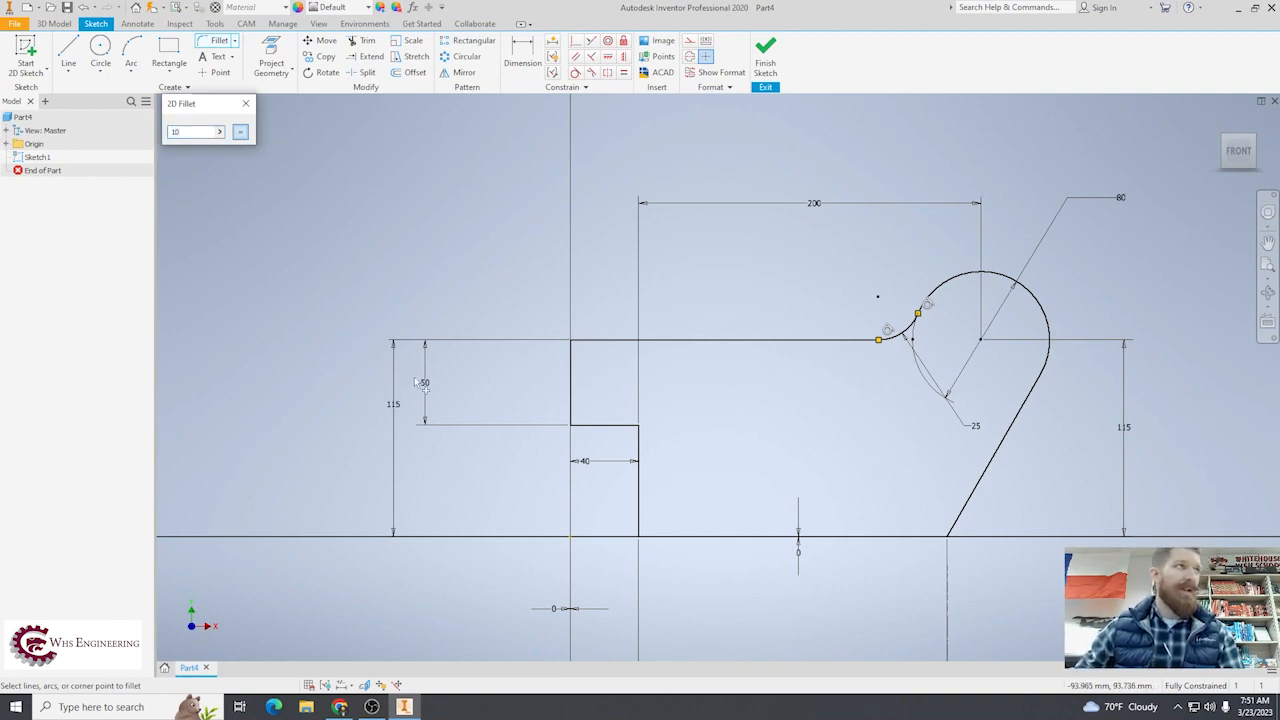
click(614, 428)
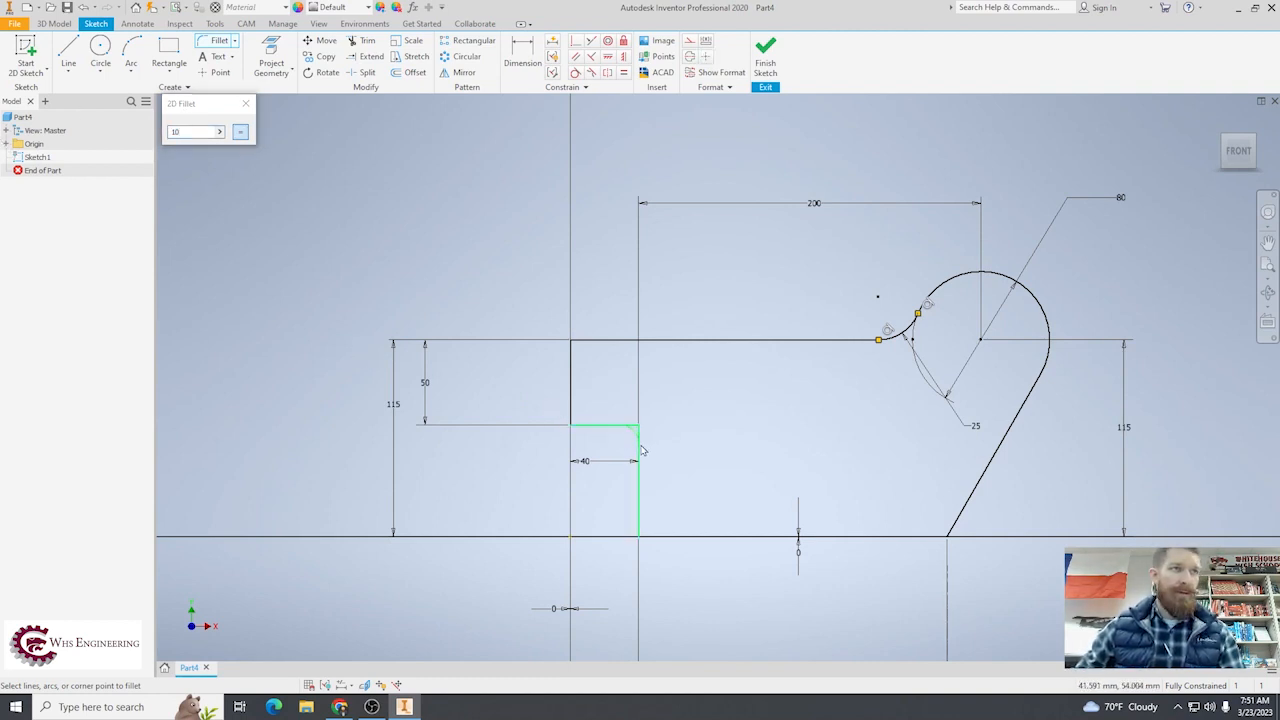
click(640, 447)
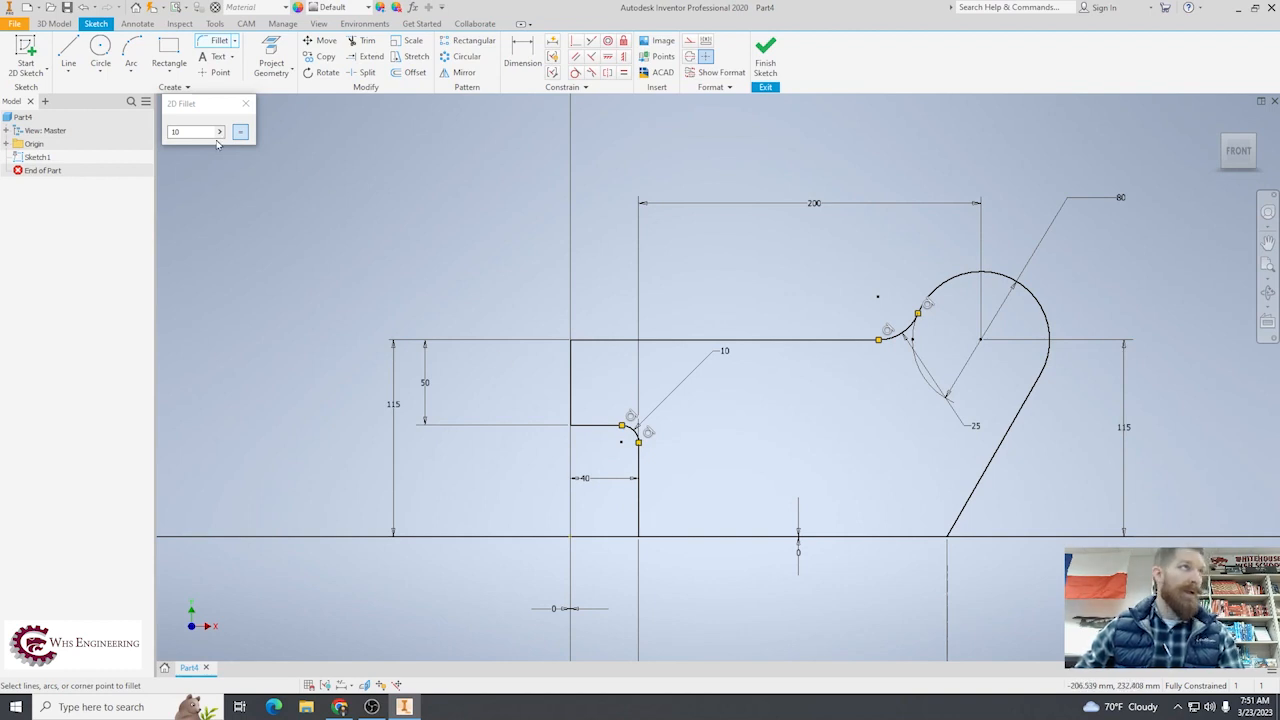
- Fillet both base corners, where the vertical and slanted lines meet the base line, with a 25 mm radius
text(25)
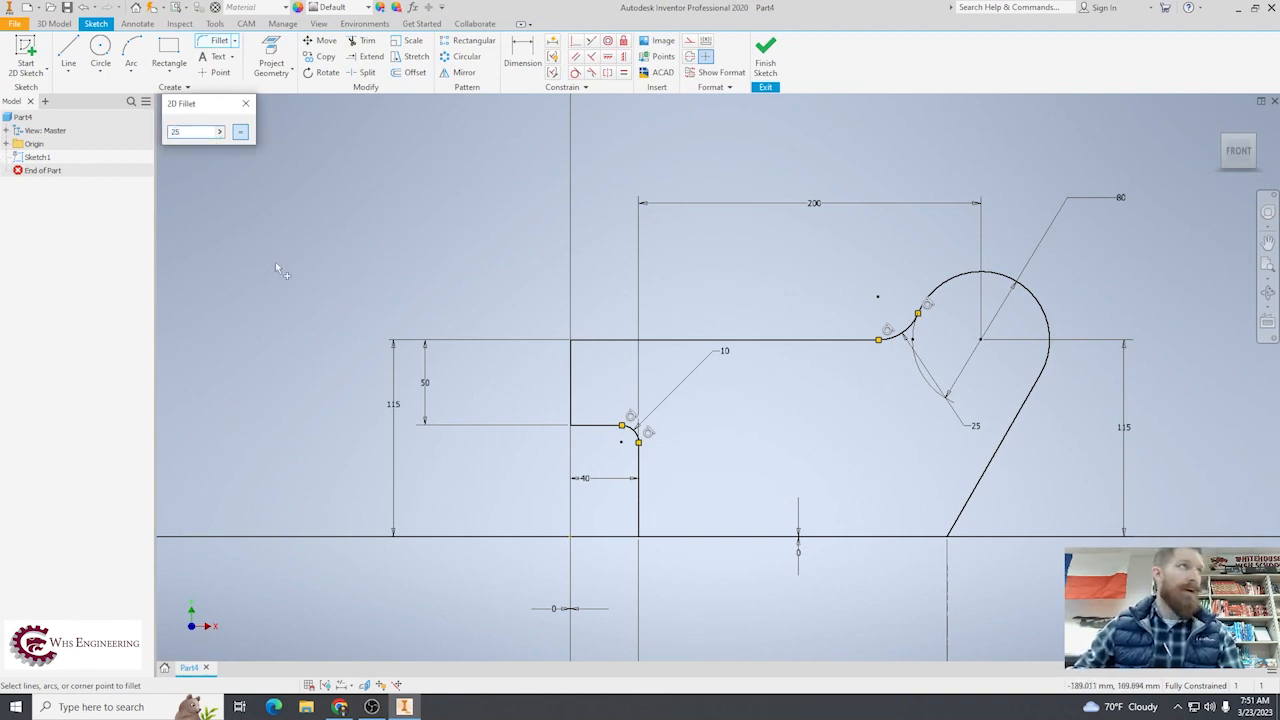
click(640, 537)
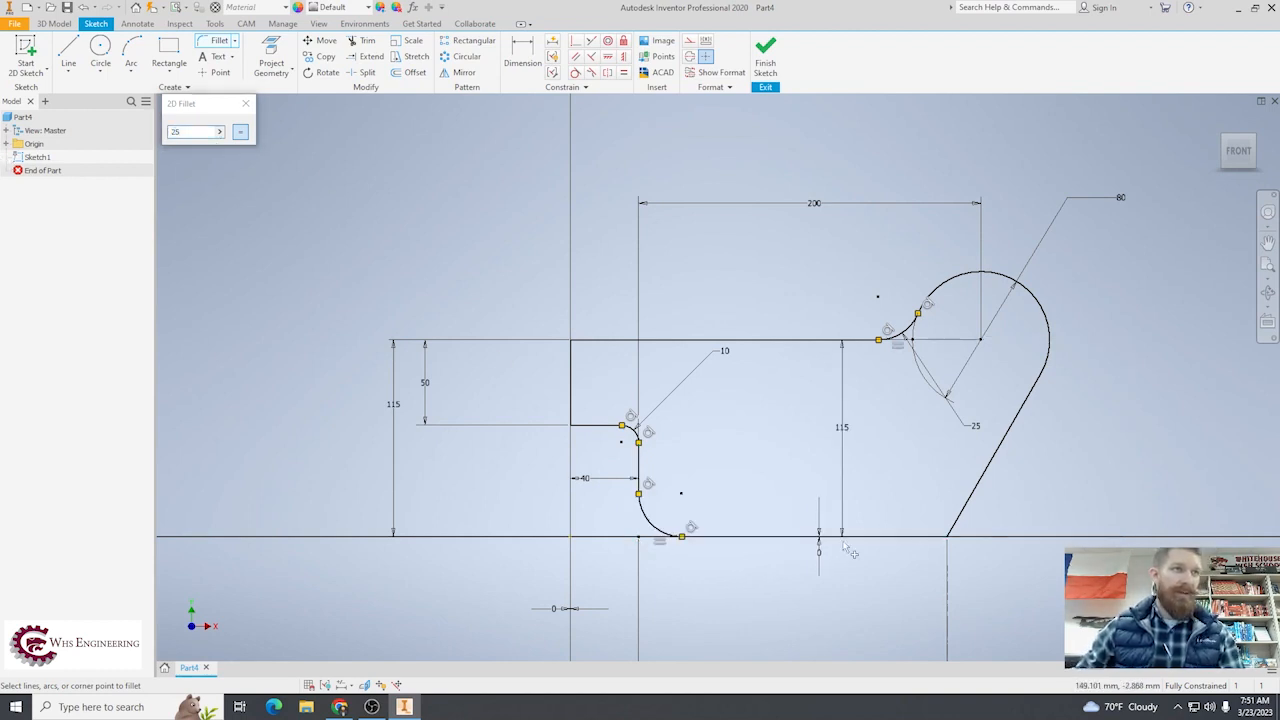
click(946, 536)
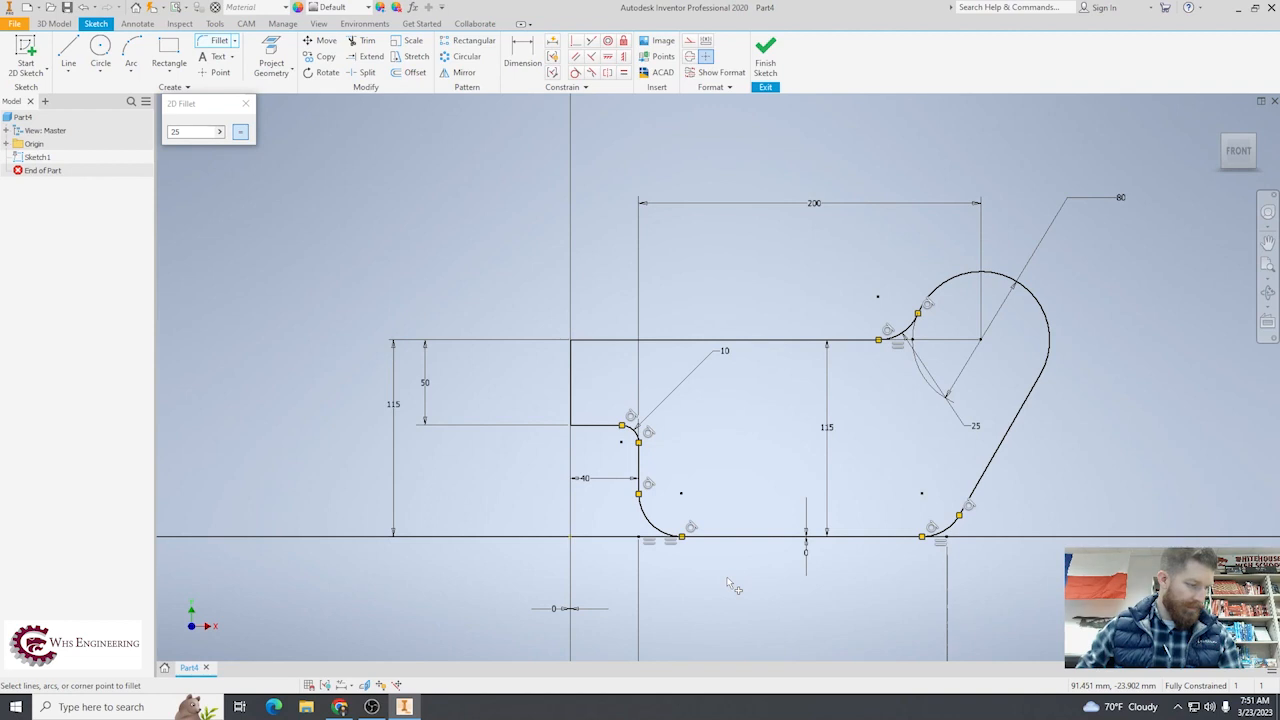
- Offset the closed, filleted profile 15 mm inward to form a parallel inner loop
key(Escape)
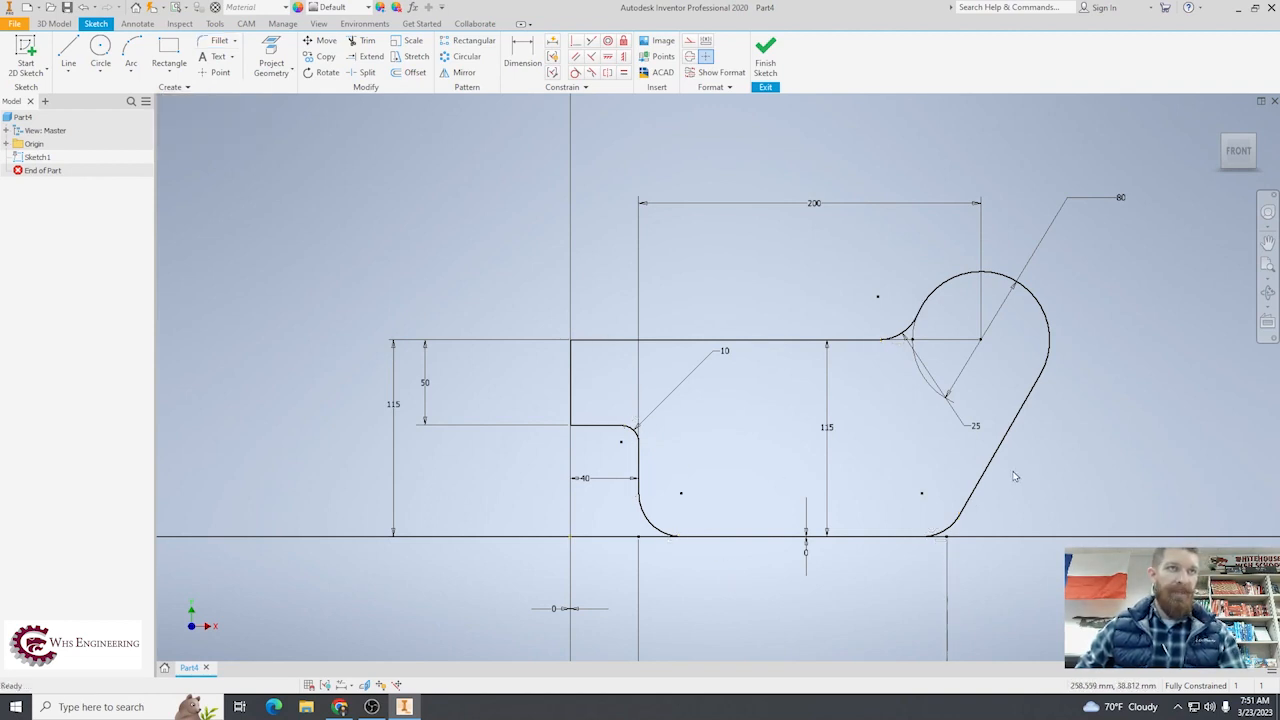
scroll(773, 410, up, 4)
scroll(773, 411, down, 3)
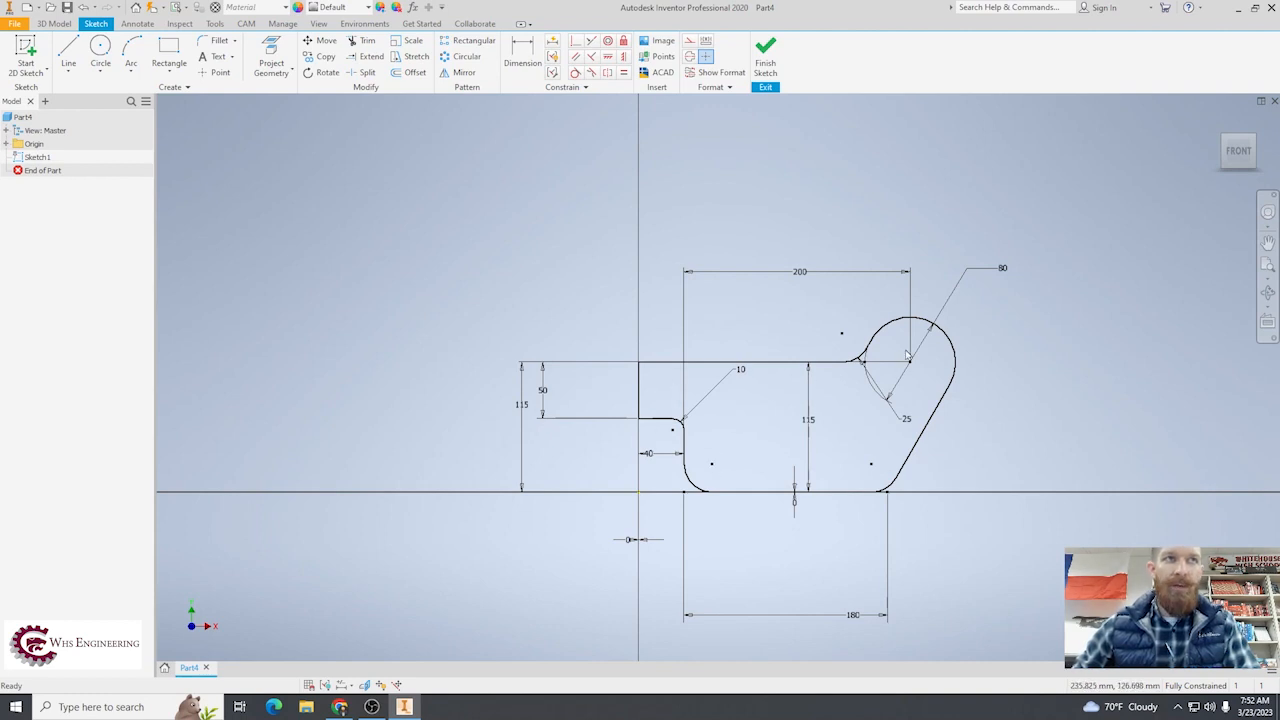
scroll(800, 482, up, 3)
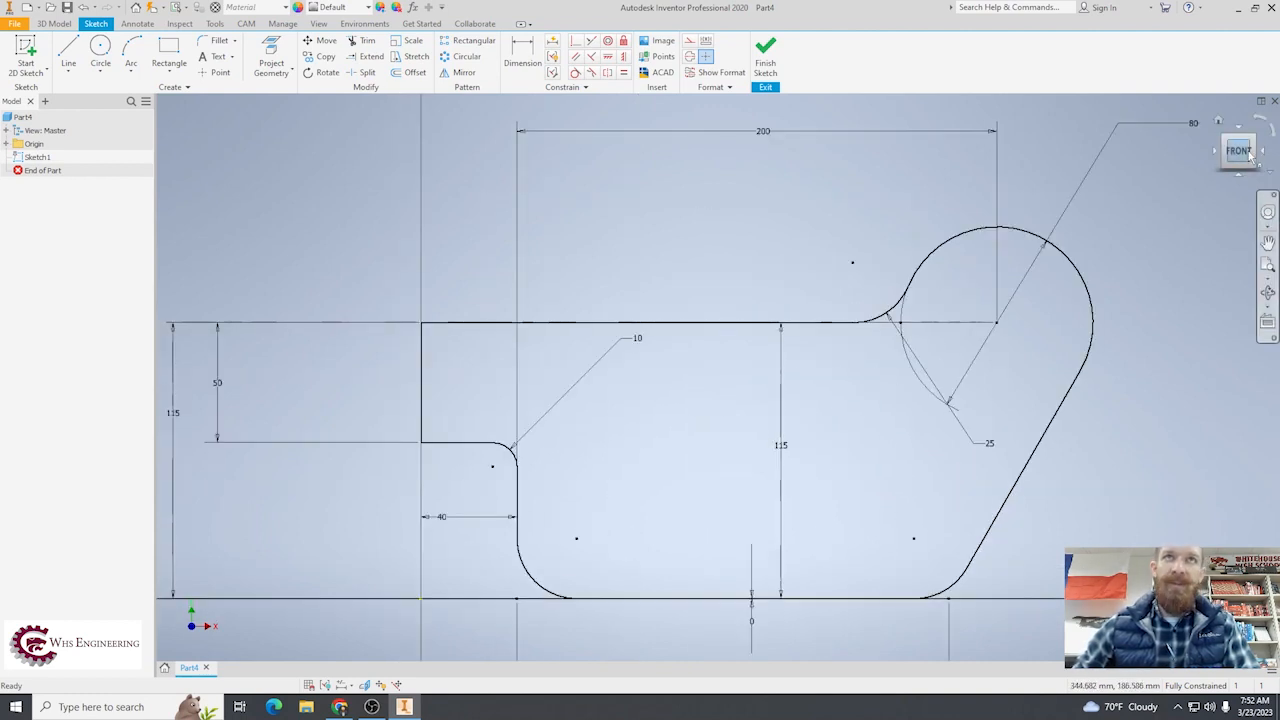
scroll(695, 330, down, 4)
scroll(678, 356, up, 3)
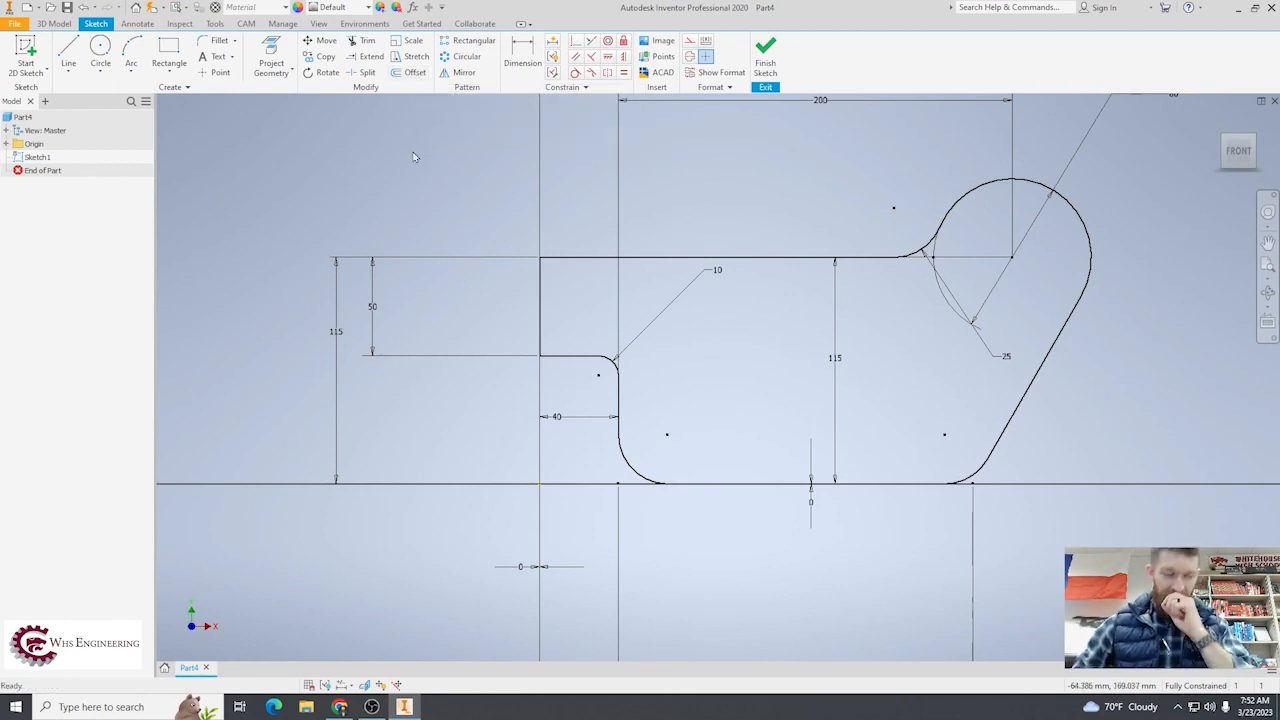
click(418, 73)
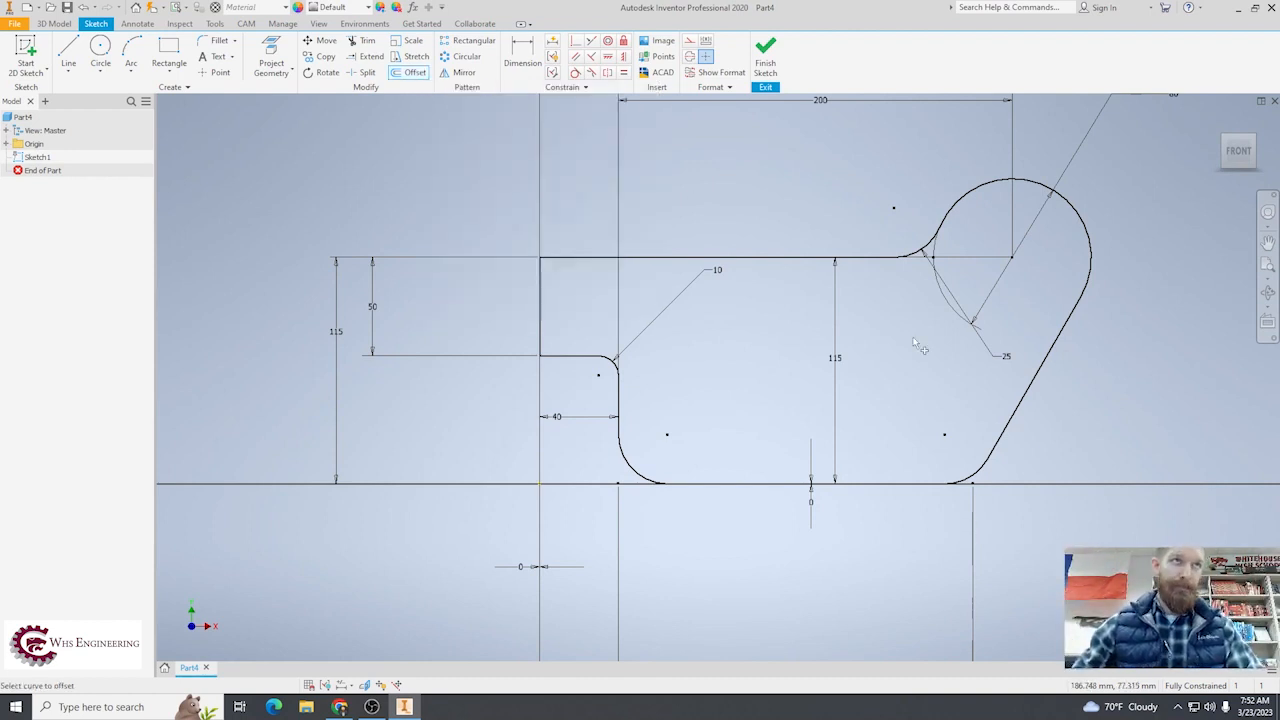
click(762, 259)
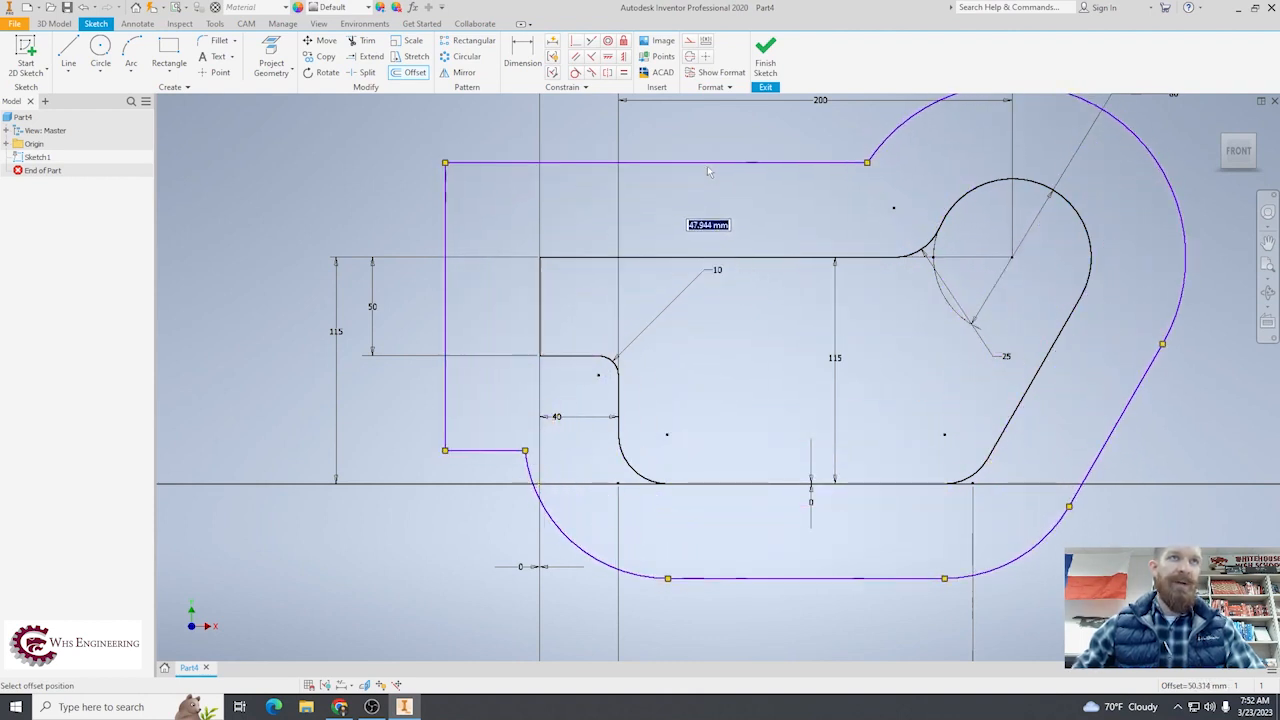
click(719, 285)
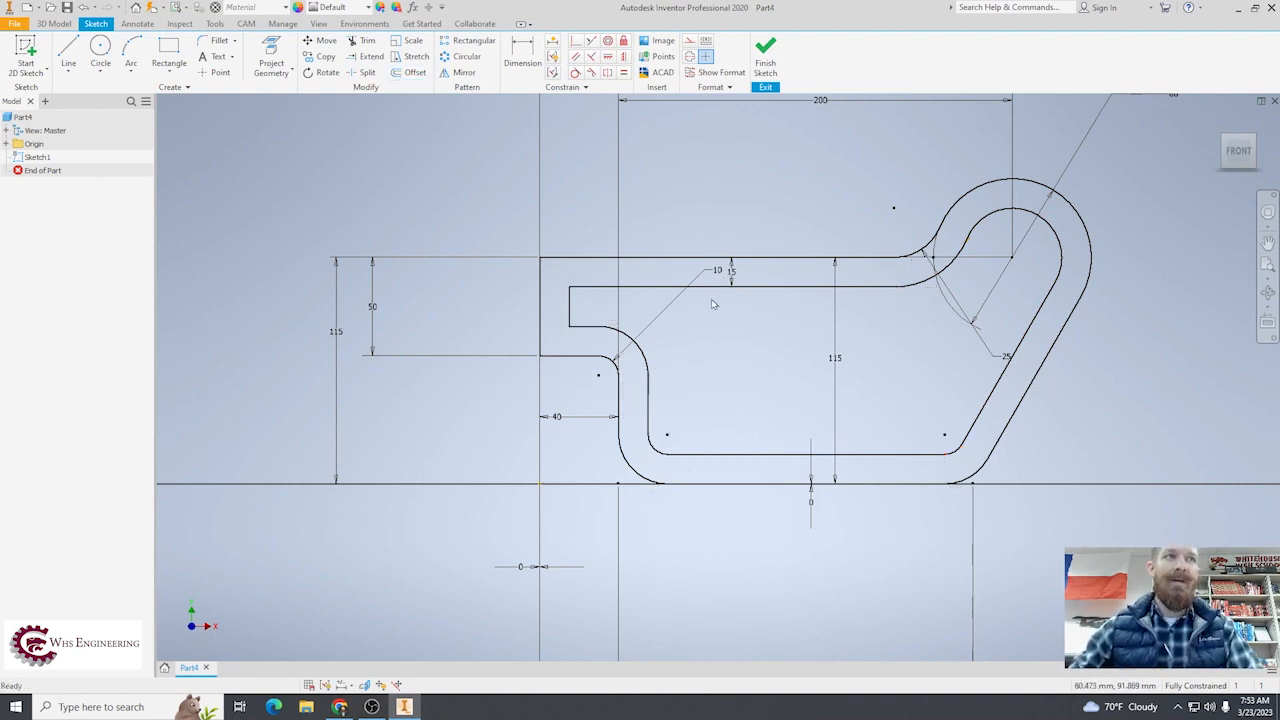
- Finish the sketch and extrude the band between the outer and inner loops symmetrically to a total distance of 5 mm
click(765, 55)
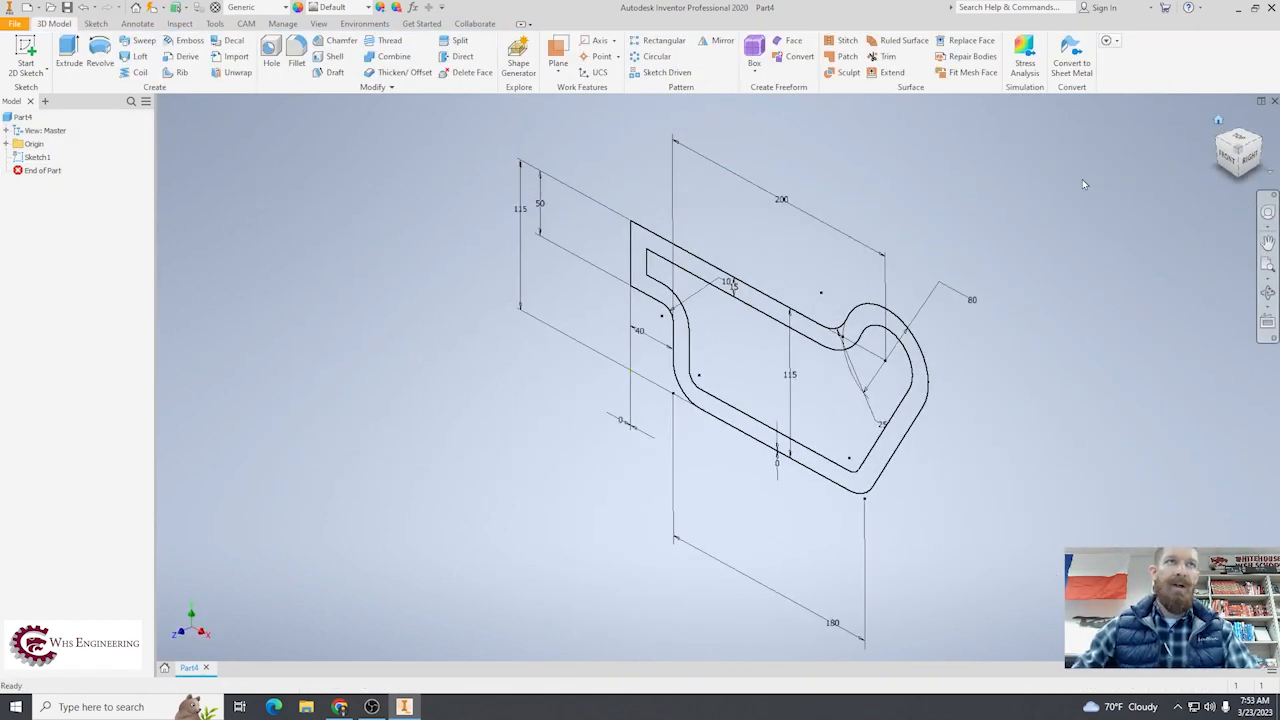
click(69, 55)
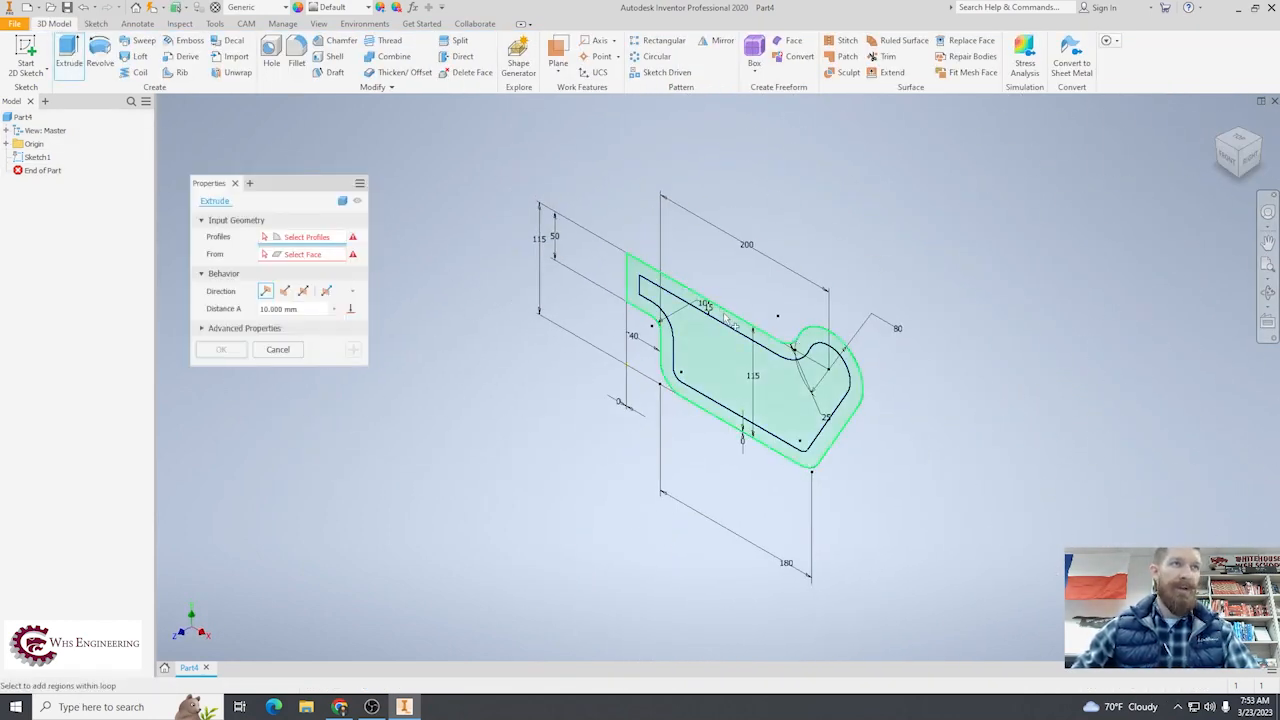
scroll(905, 403, down, 3)
scroll(594, 443, up, 4)
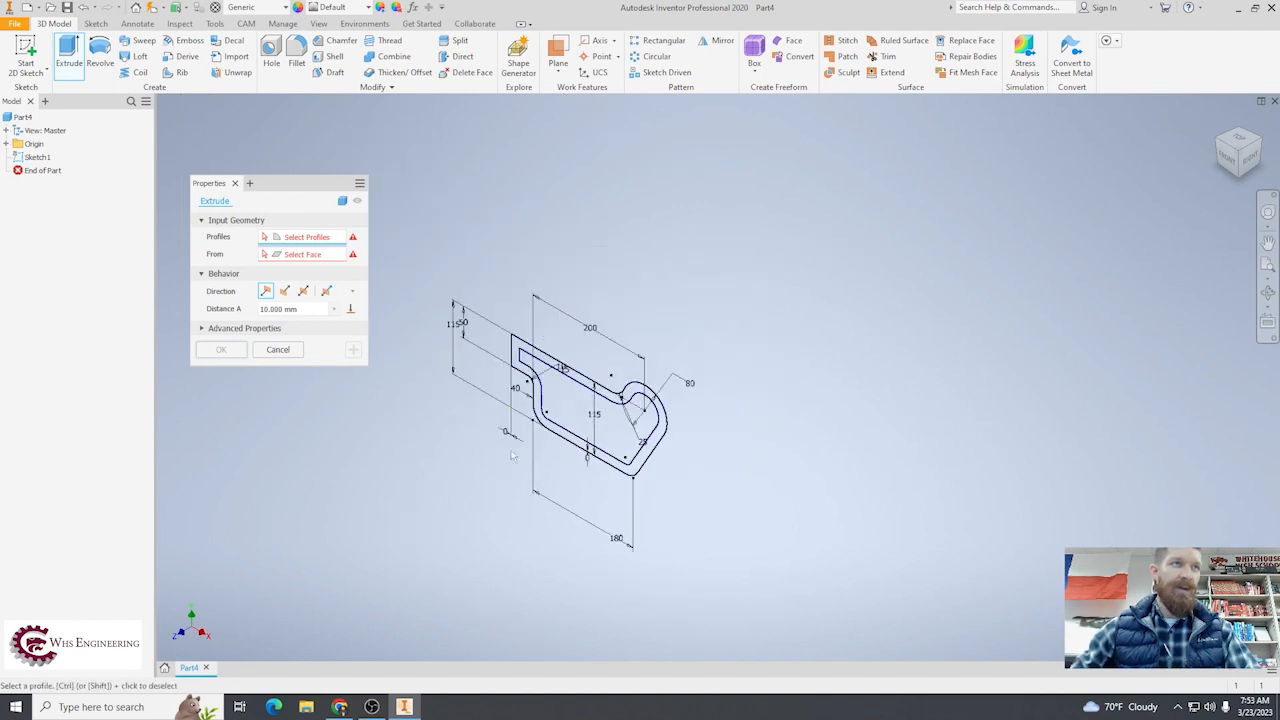
scroll(443, 439, down, 5)
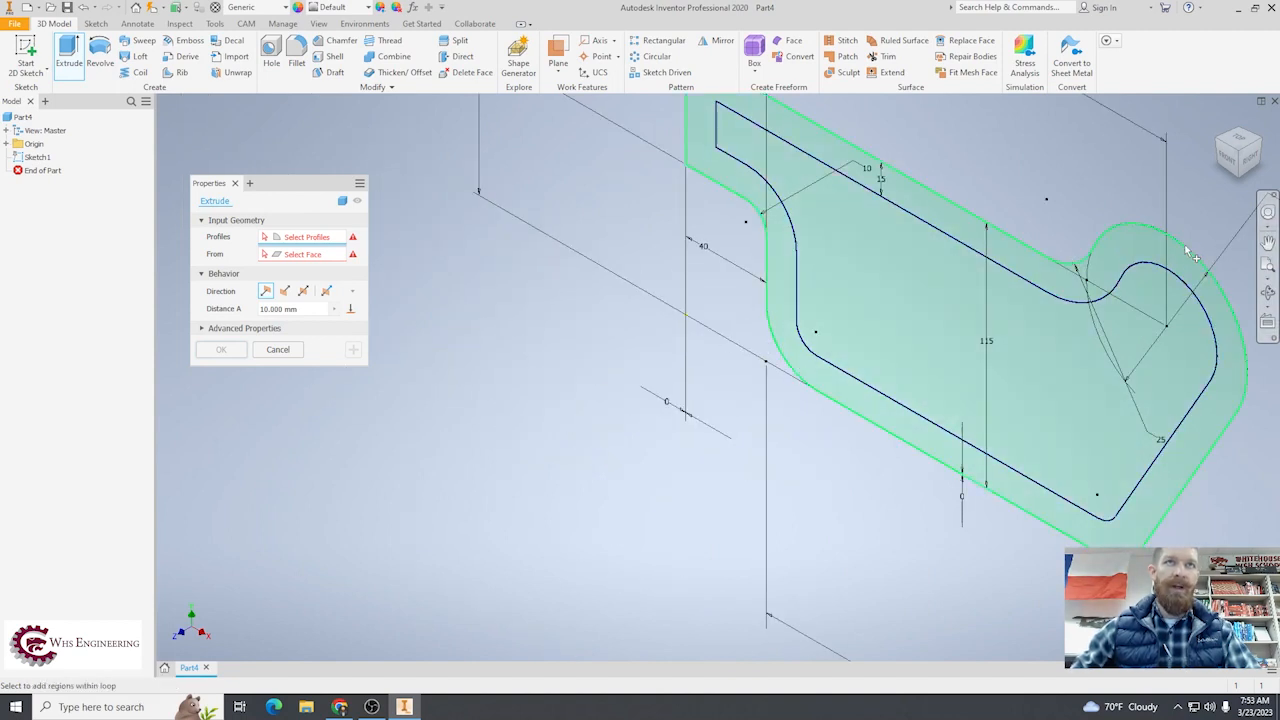
click(937, 214)
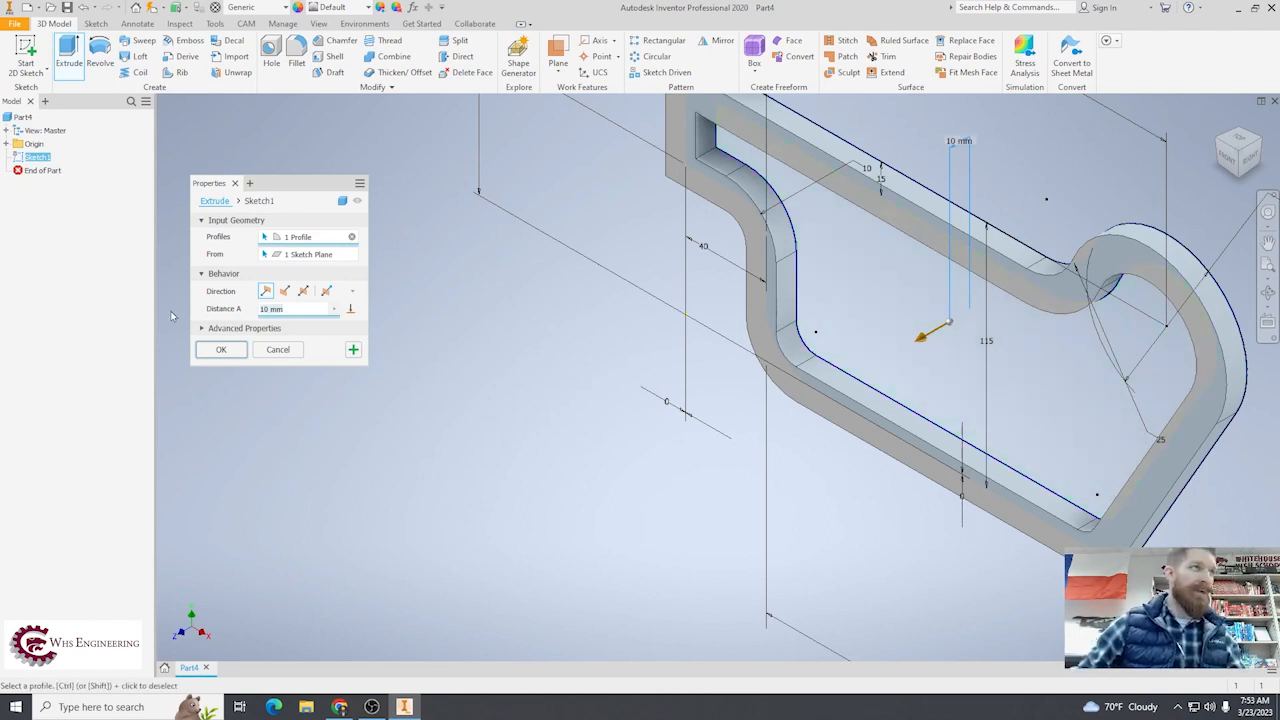
text(5)
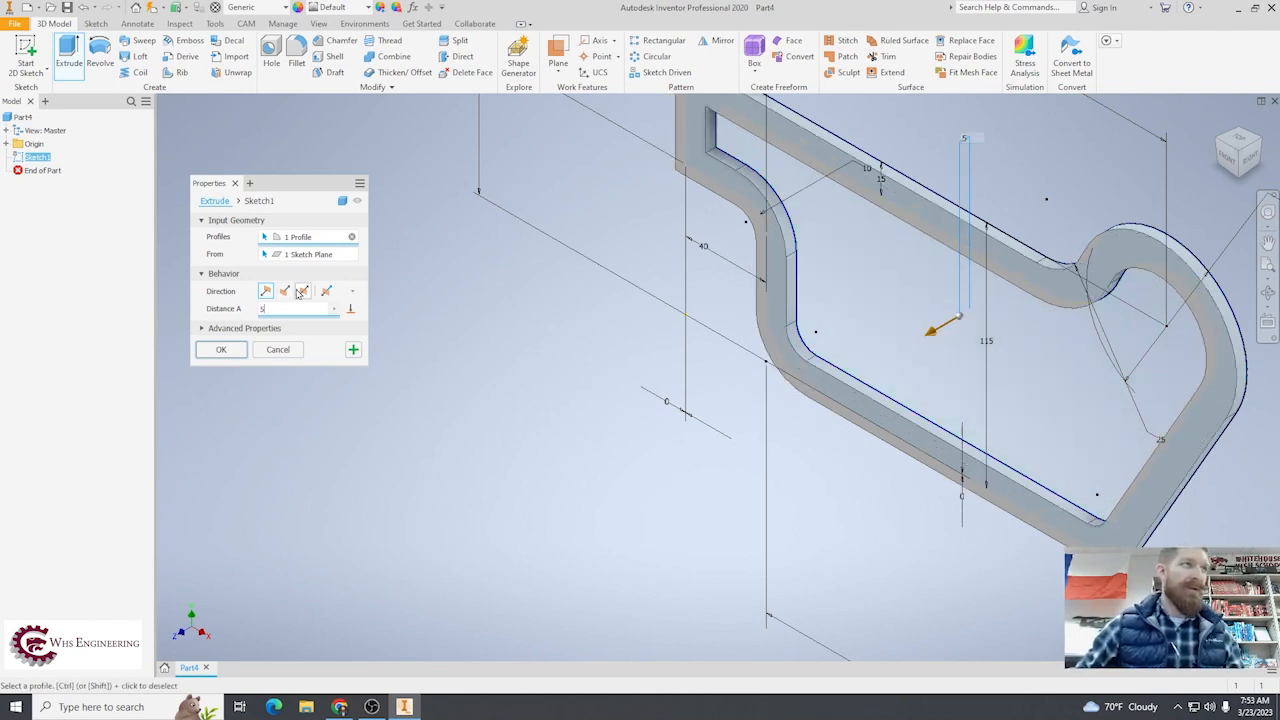
click(302, 291)
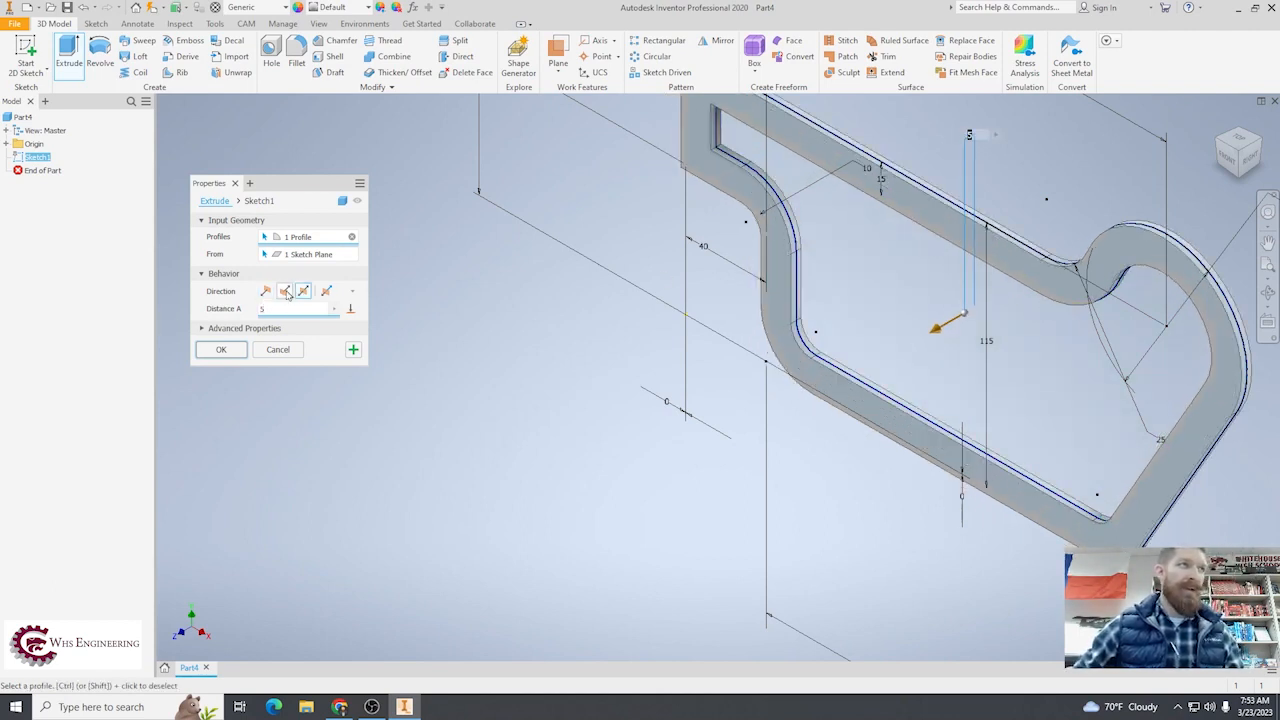
click(223, 349)
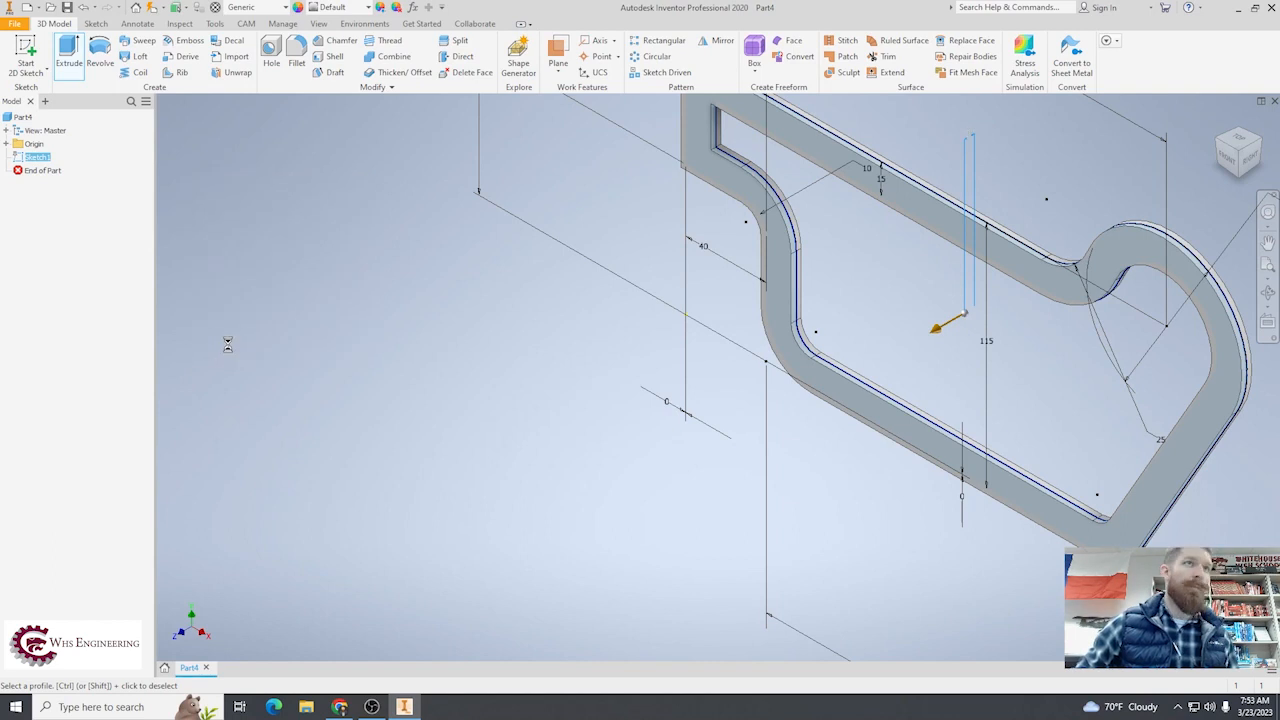
scroll(1000, 300, down, 3)
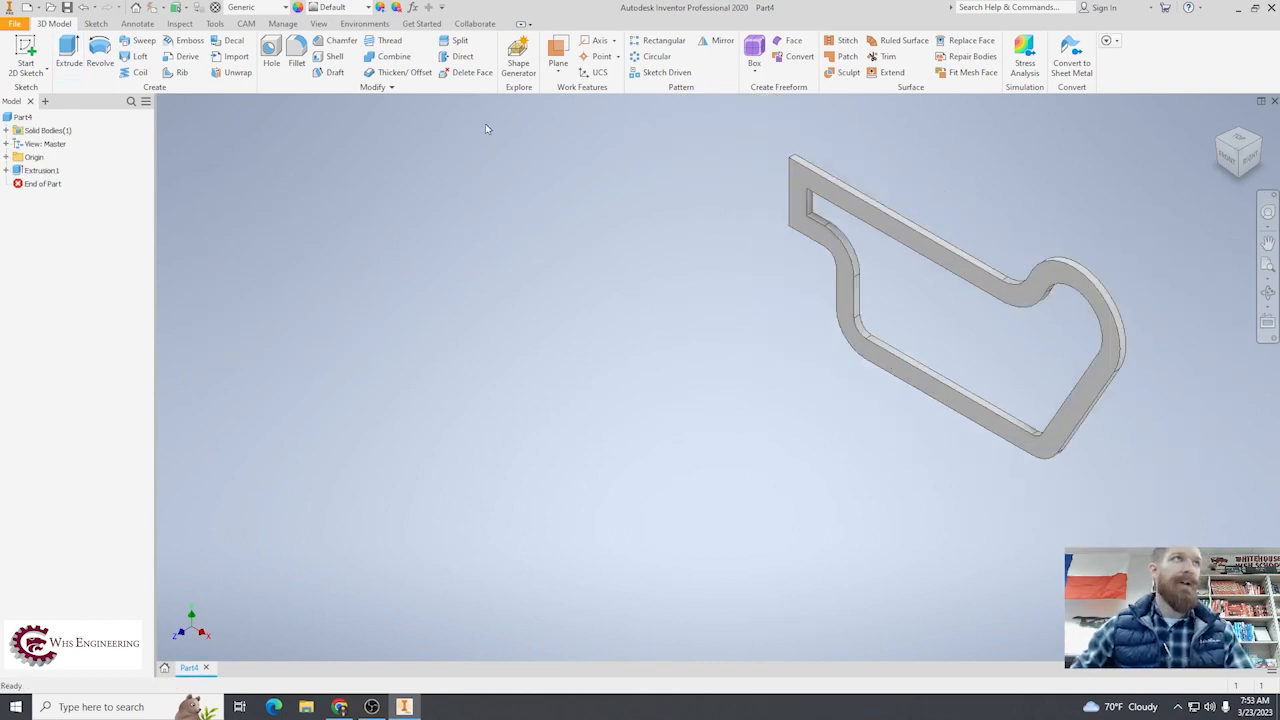
- Switch the model's visual style to Realistic
click(318, 23)
click(242, 66)
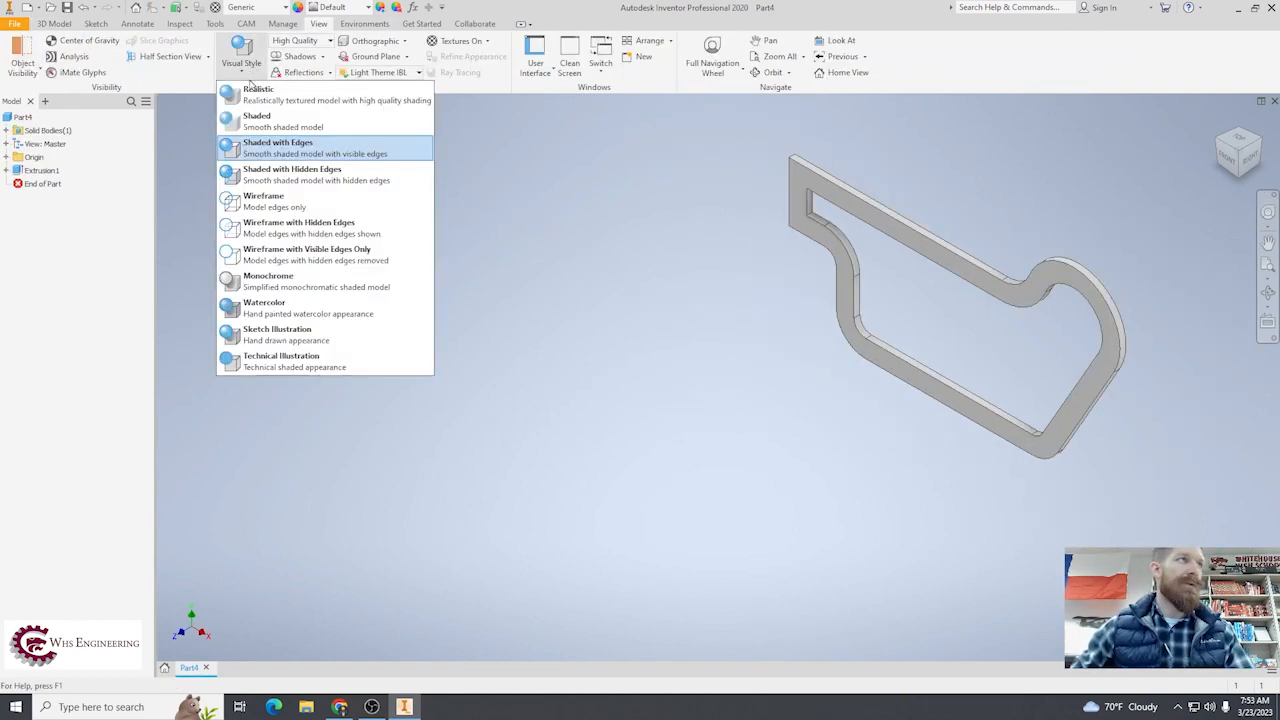
click(256, 93)
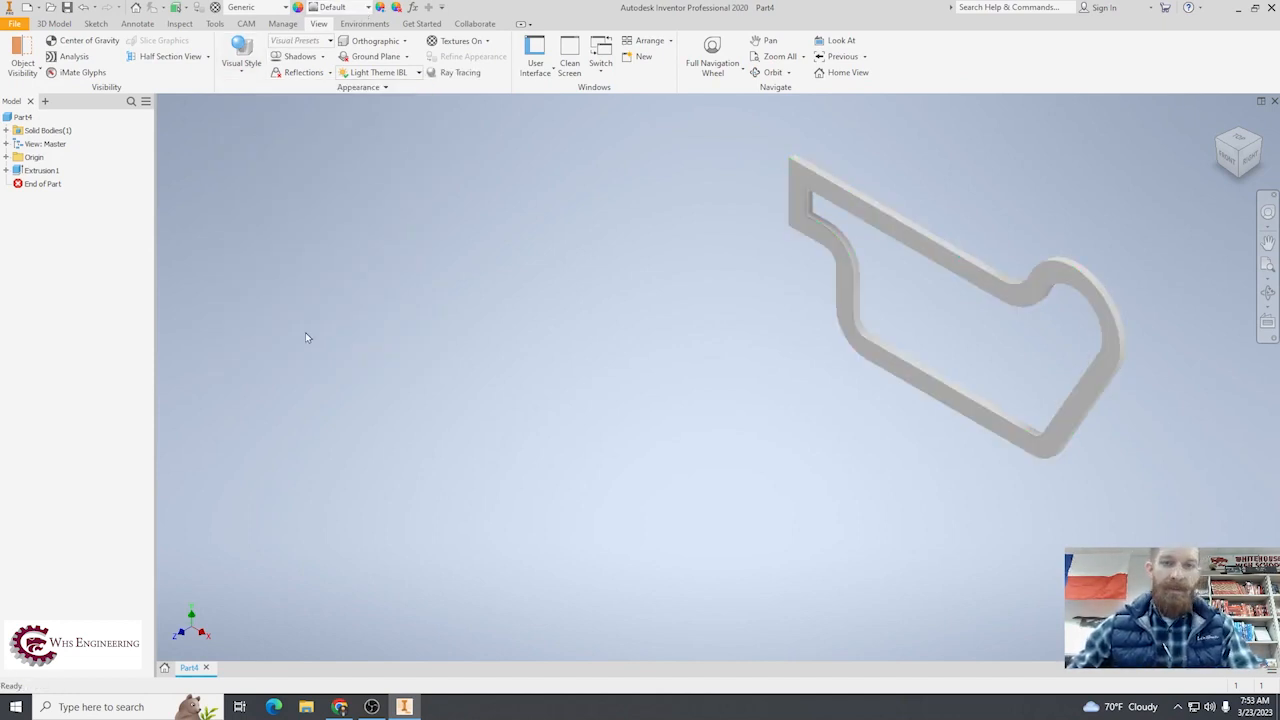
- Rename the part as Gasket
right_click(24, 119)
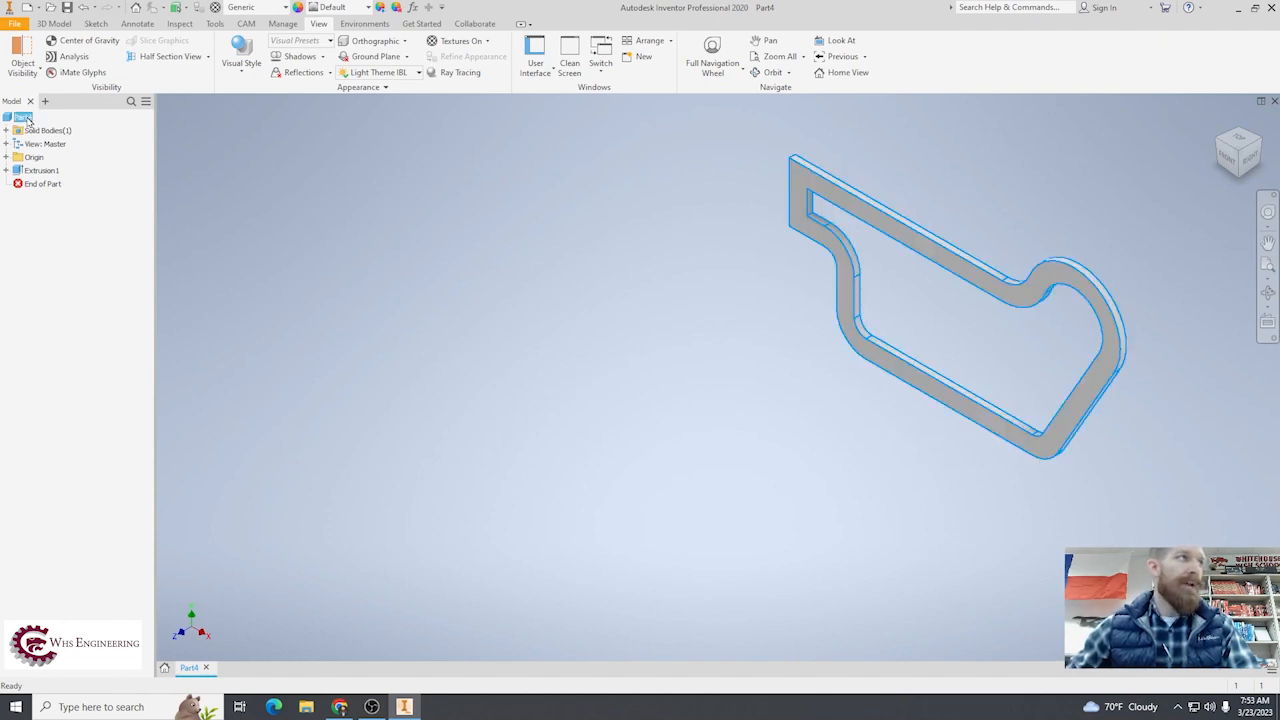
click(14, 218)
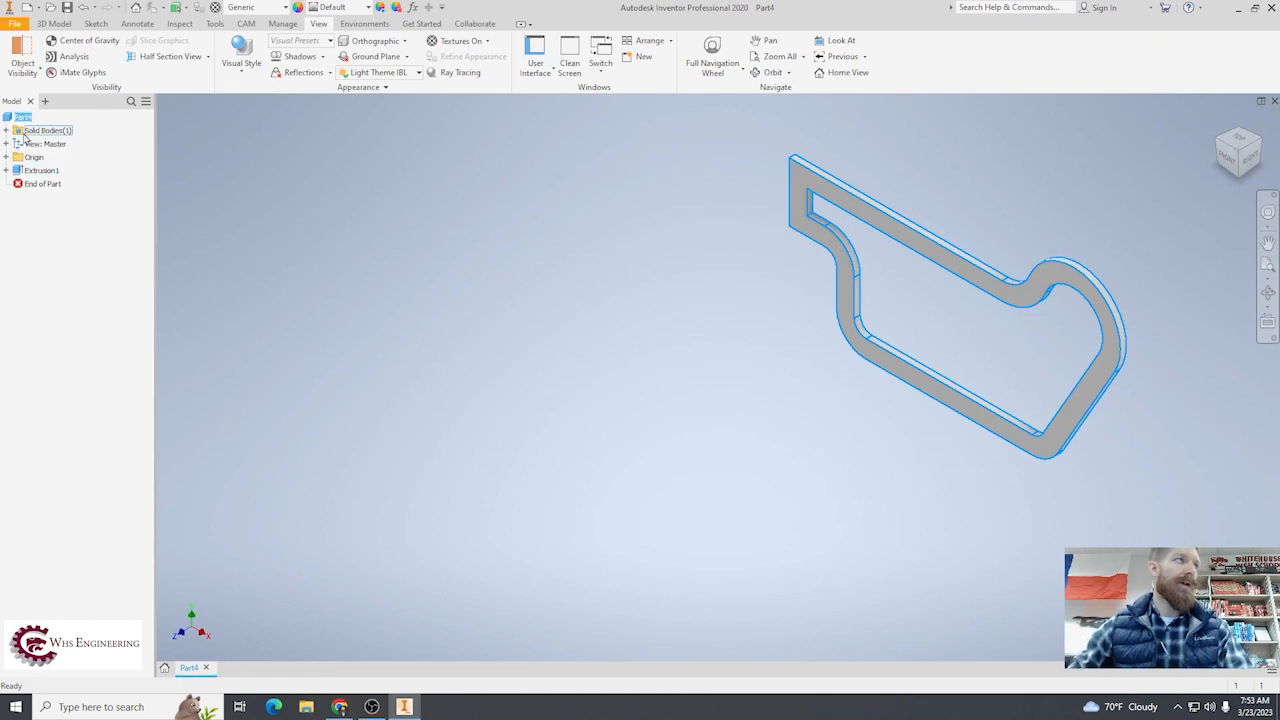
click(19, 118)
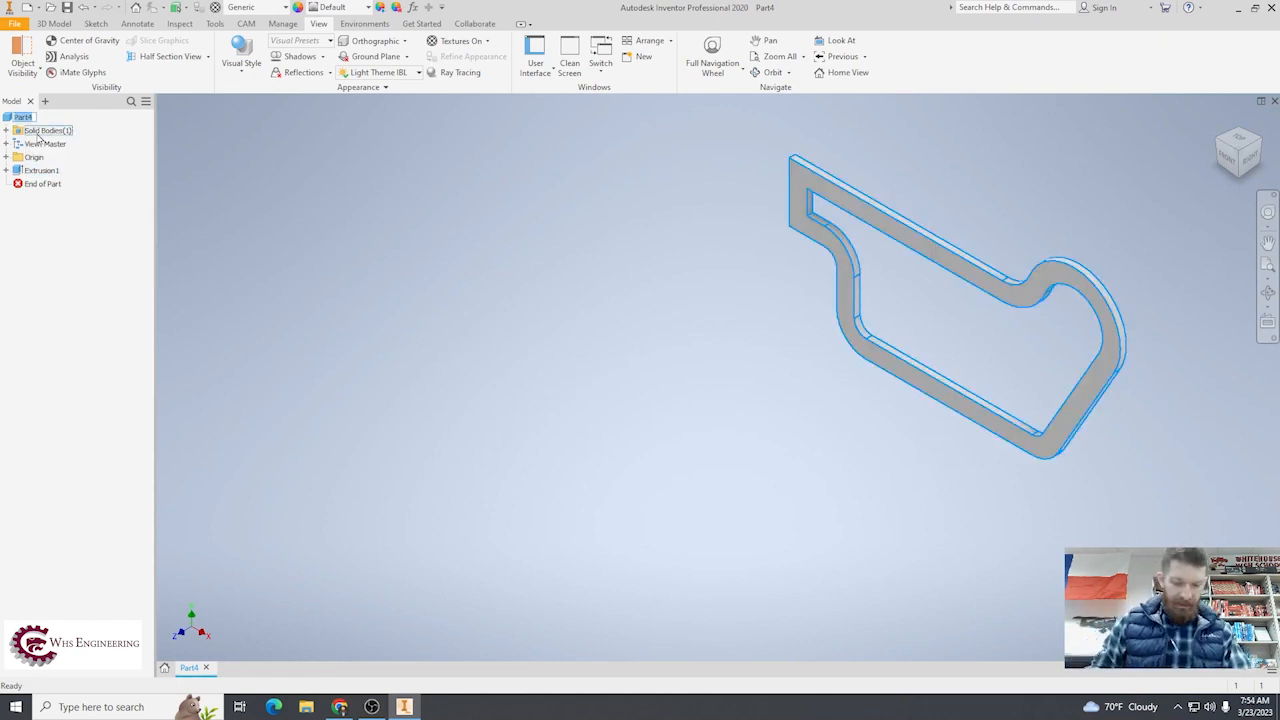
text(Gasket)
key(Return)
click(87, 128)
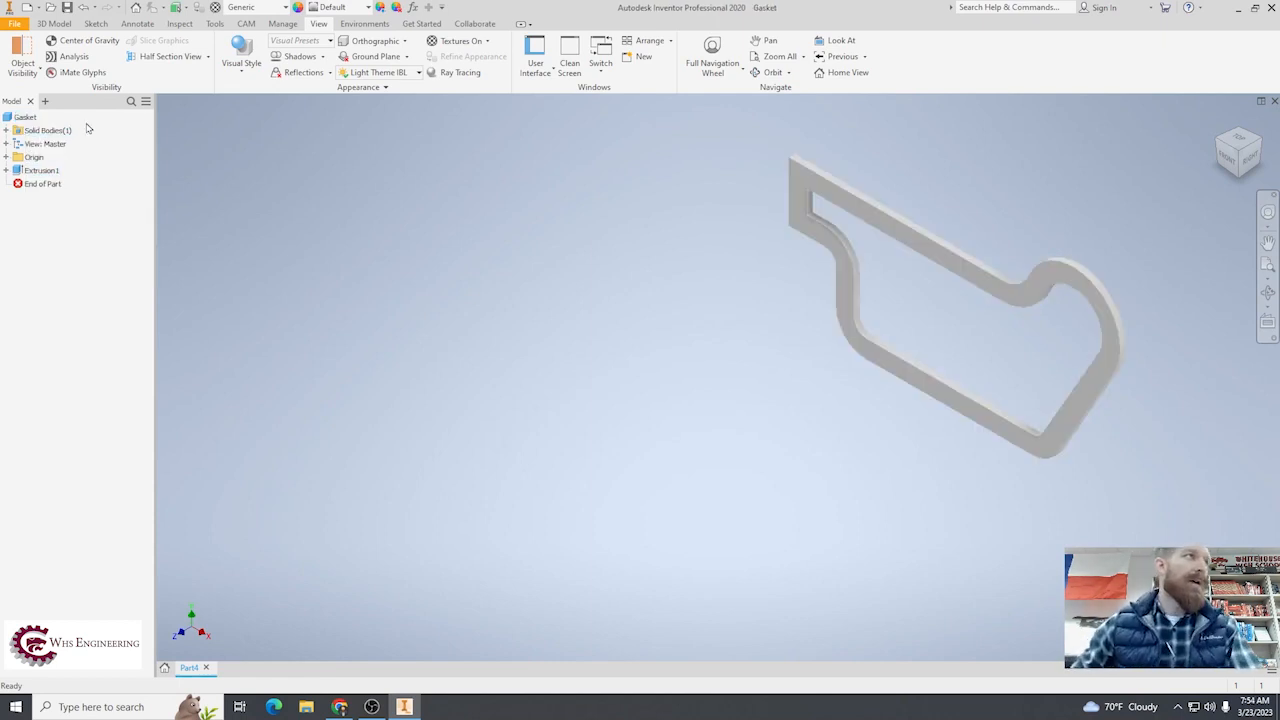
right_click(24, 118)
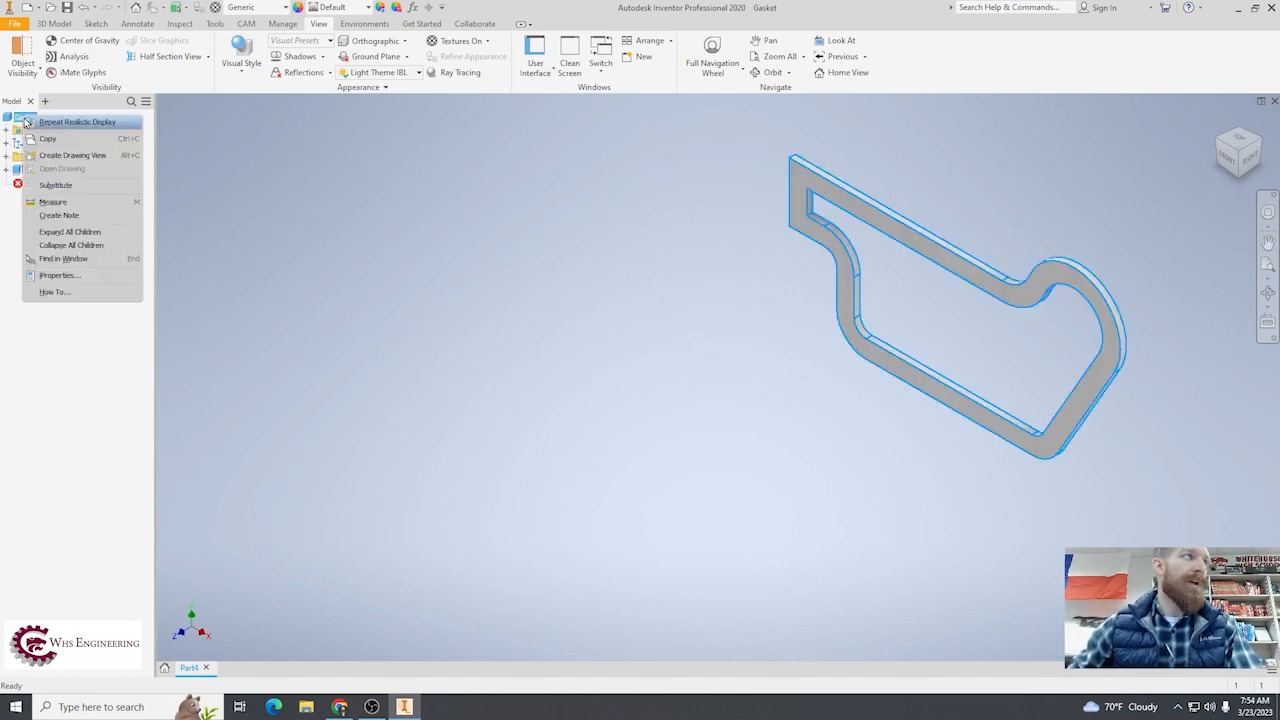
click(64, 278)
click(421, 182)
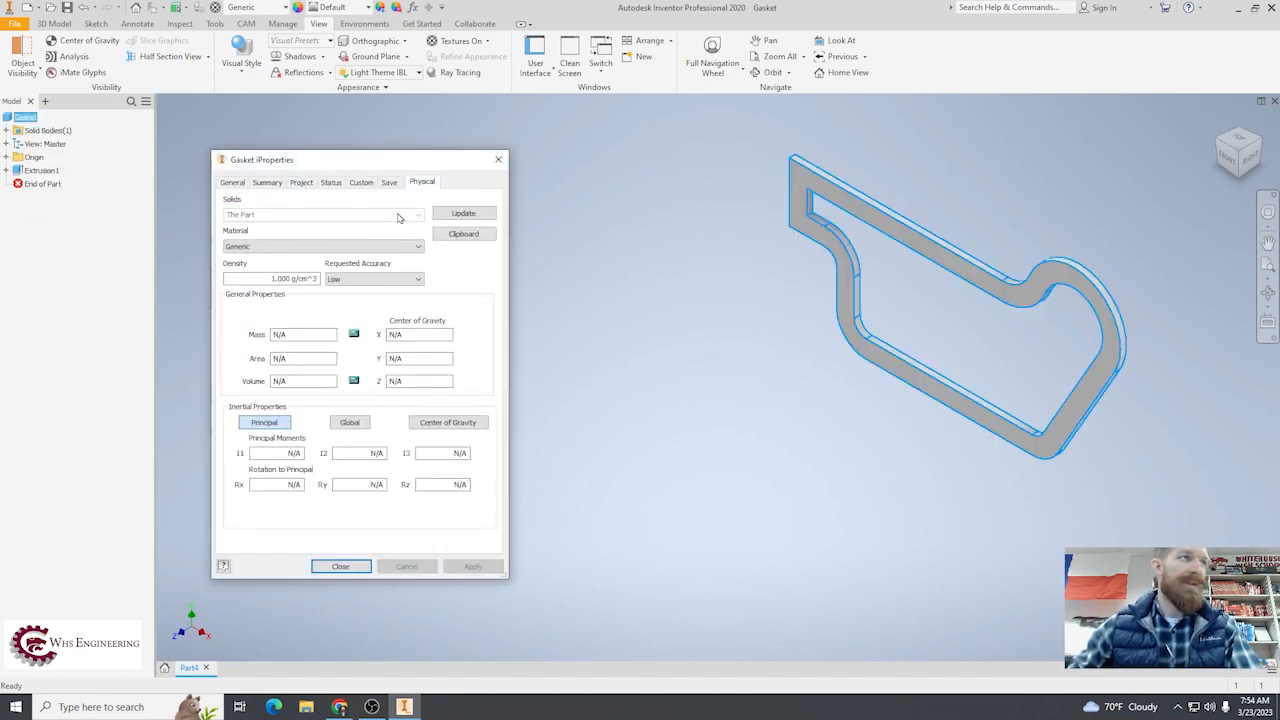
click(320, 247)
click(318, 258)
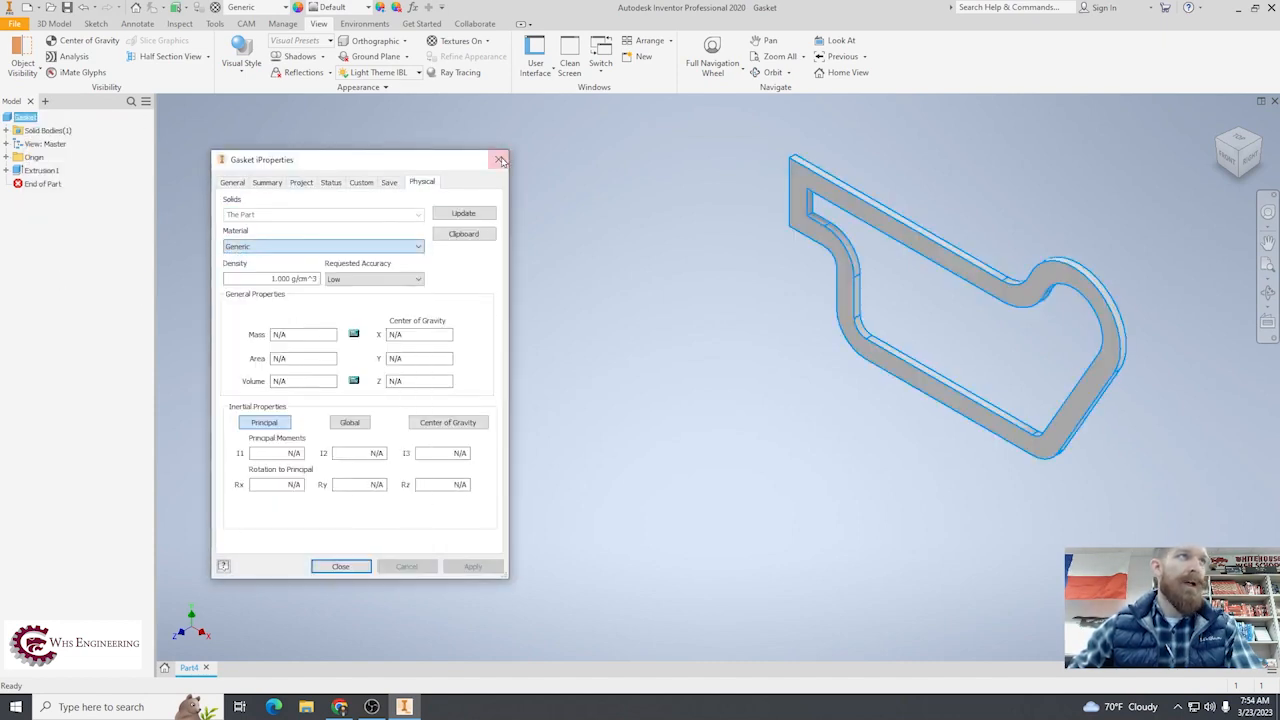
click(498, 159)
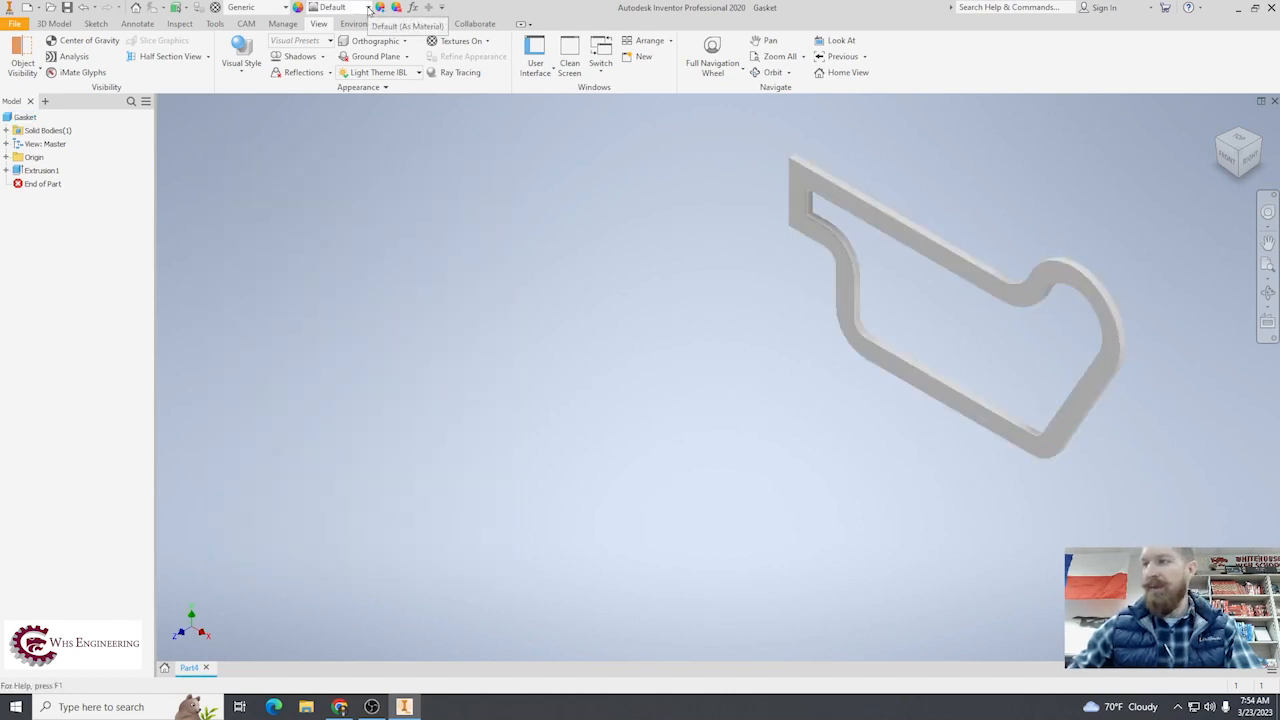
- Apply the Rubber - Blue appearance from the Inventor Material Library to the part
click(368, 8)
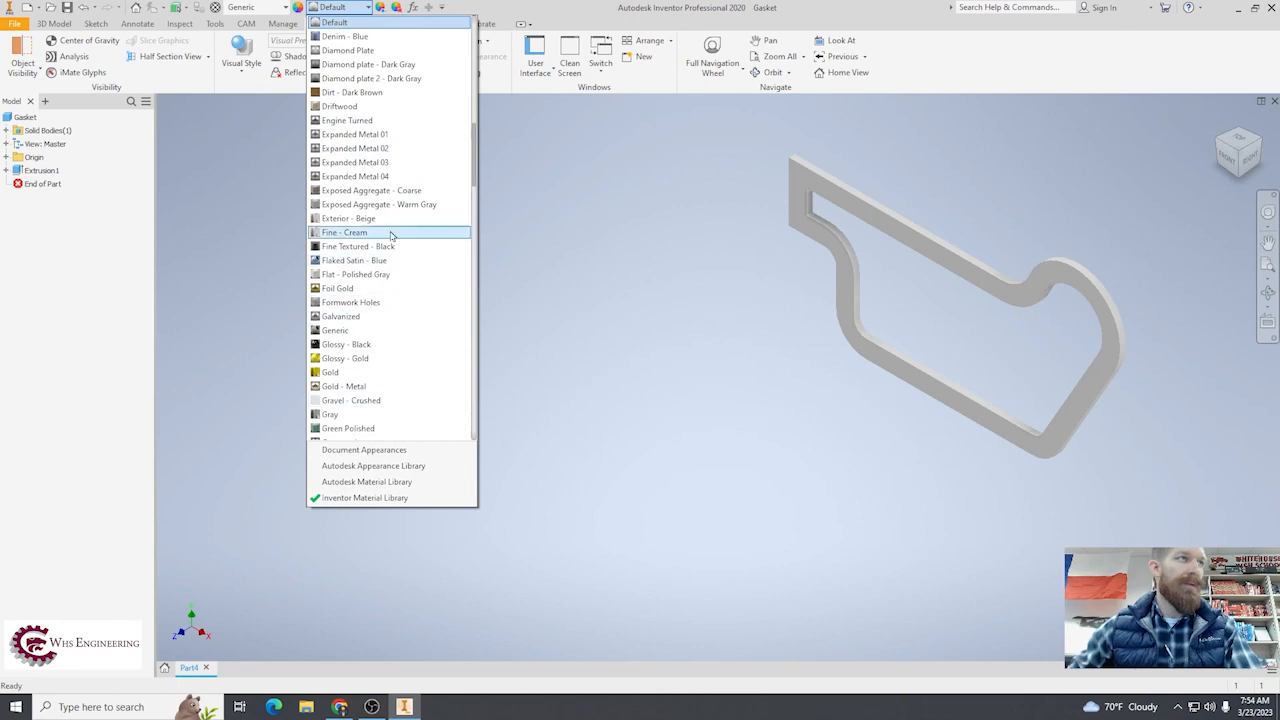
scroll(390, 234, down, 20)
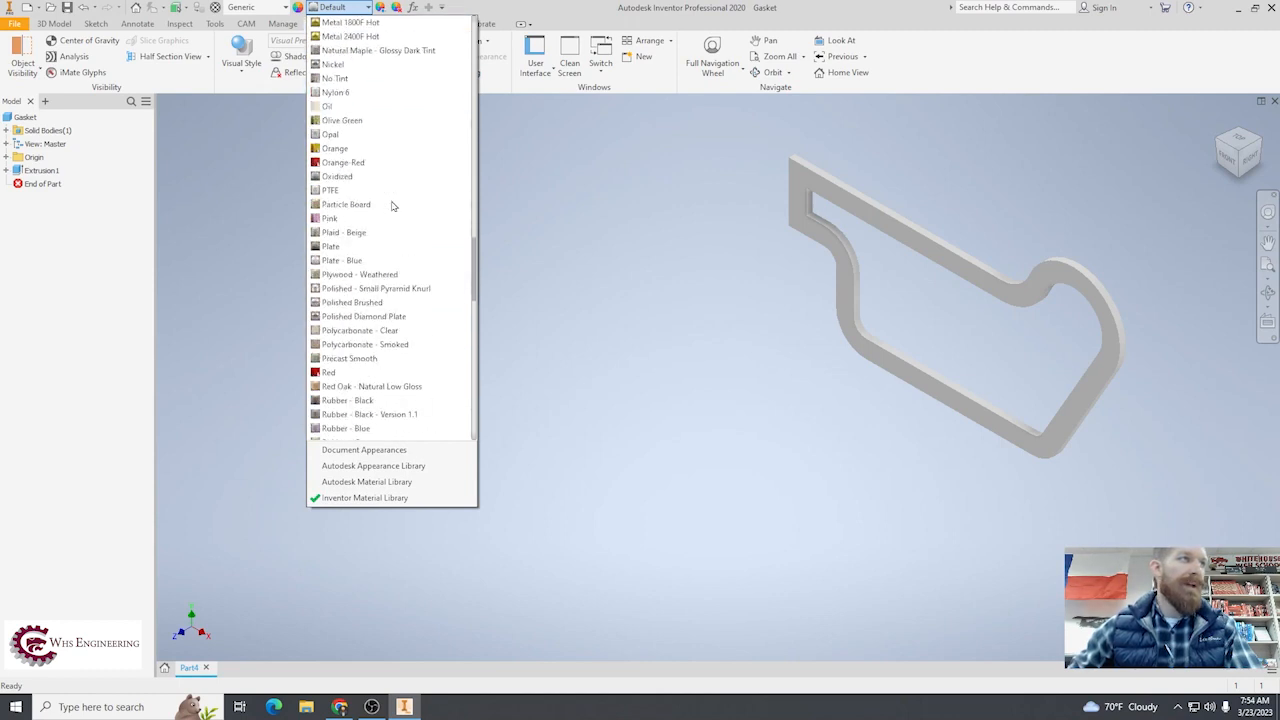
scroll(392, 205, down, 4)
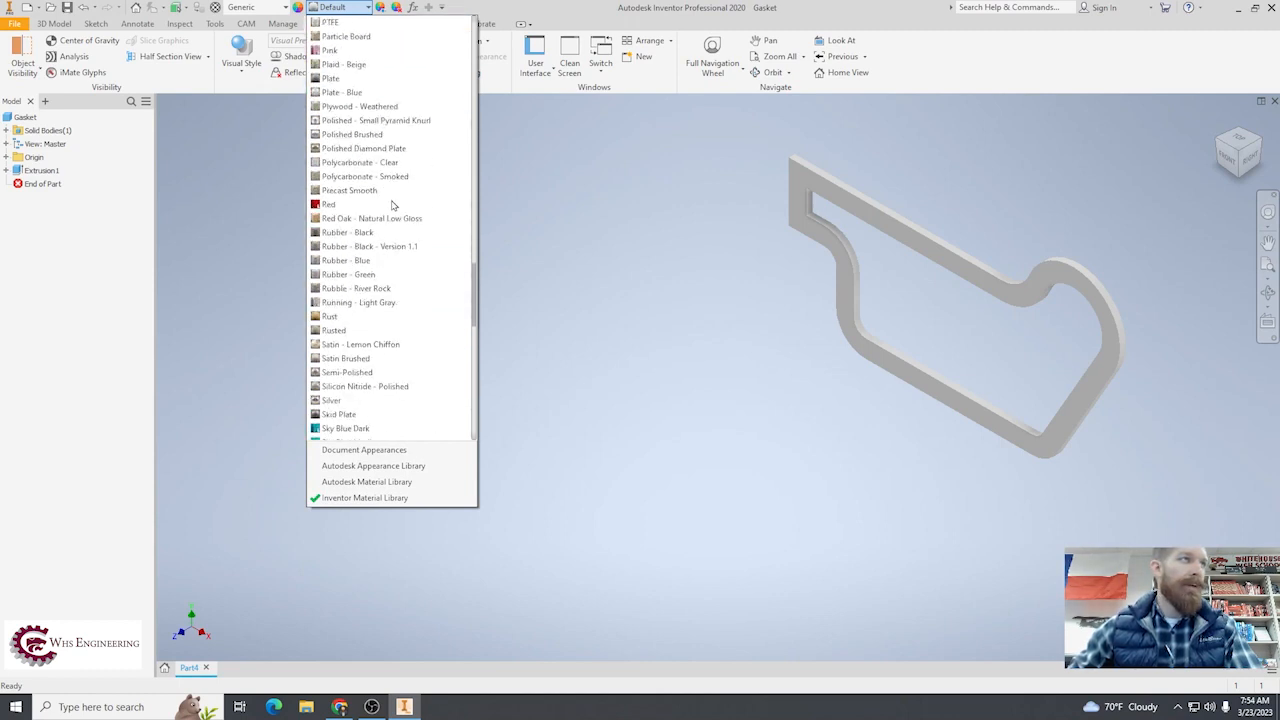
click(380, 265)
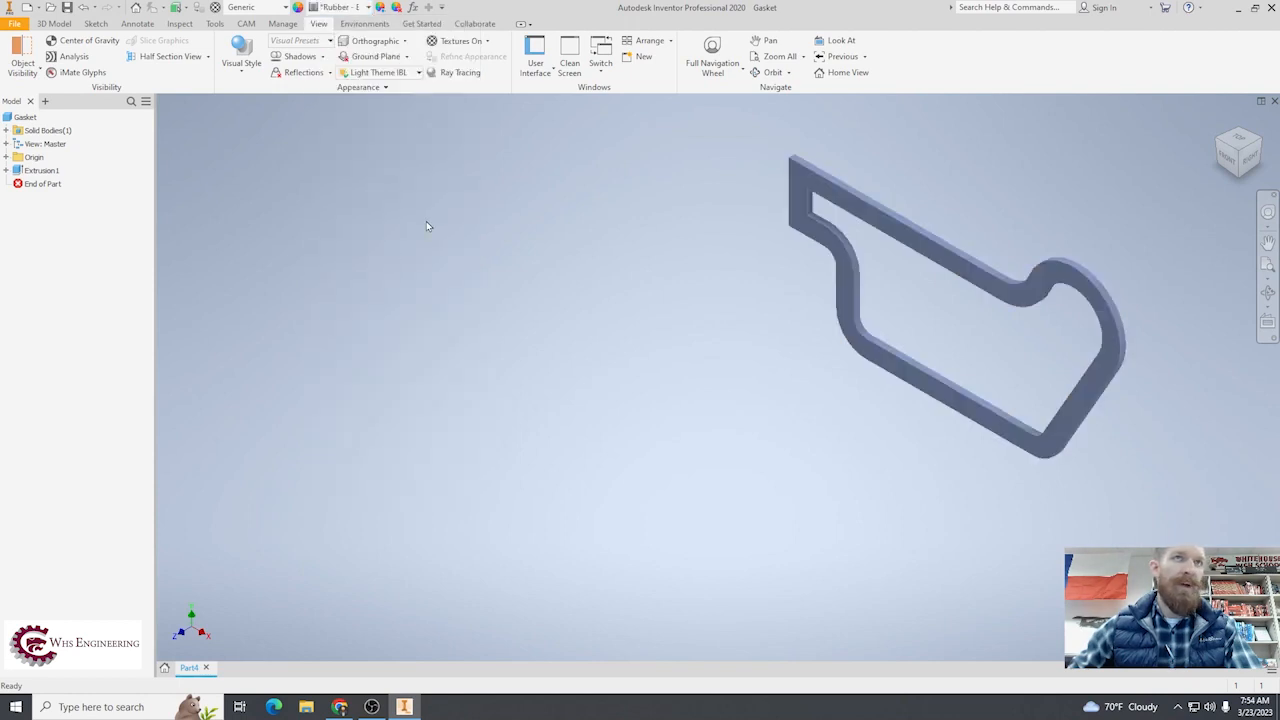
- Calculate the gasket's mass, area, volume and center of gravity by updating the physical data in its iProperties
scroll(963, 219, up, 5)
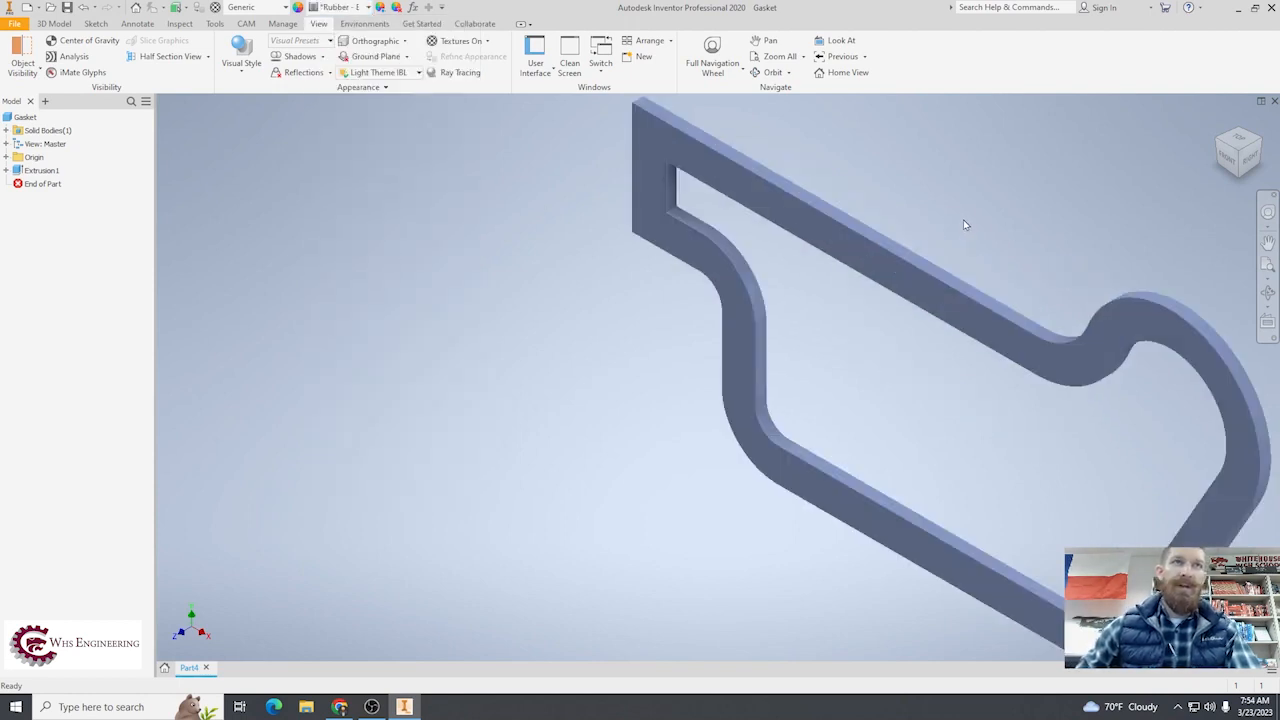
scroll(935, 225, down, 4)
click(1268, 263)
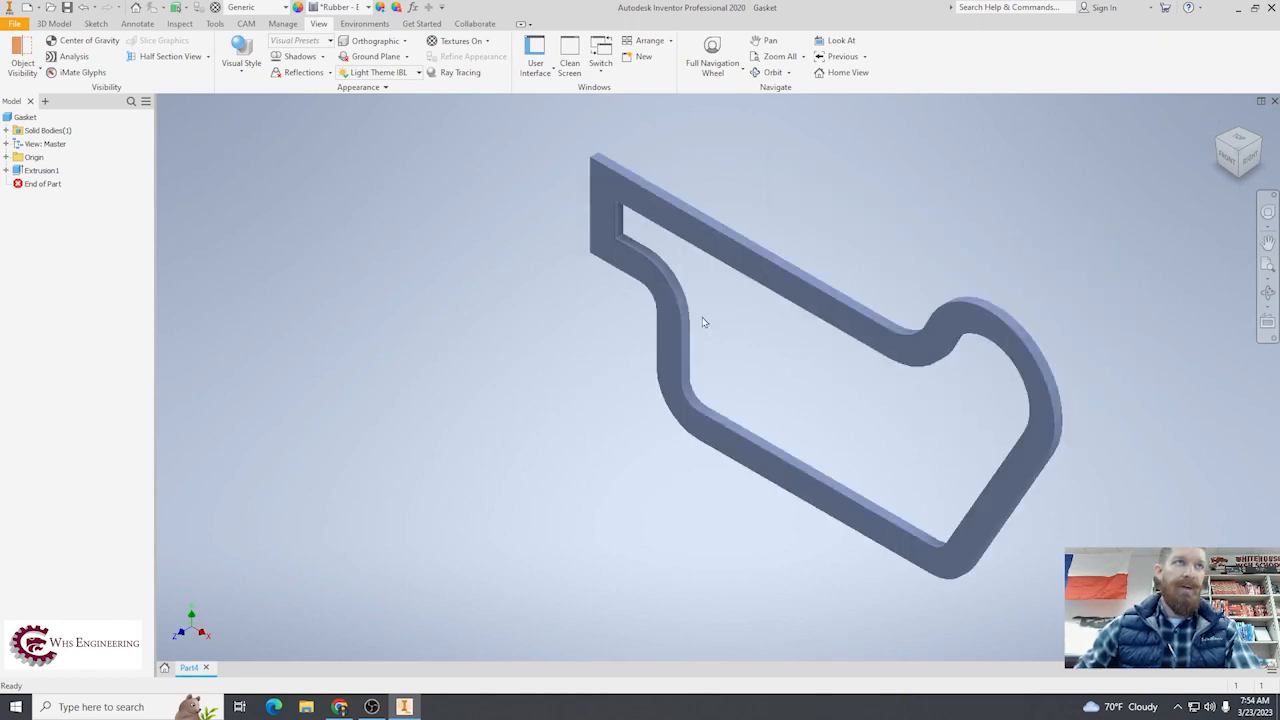
right_click(37, 117)
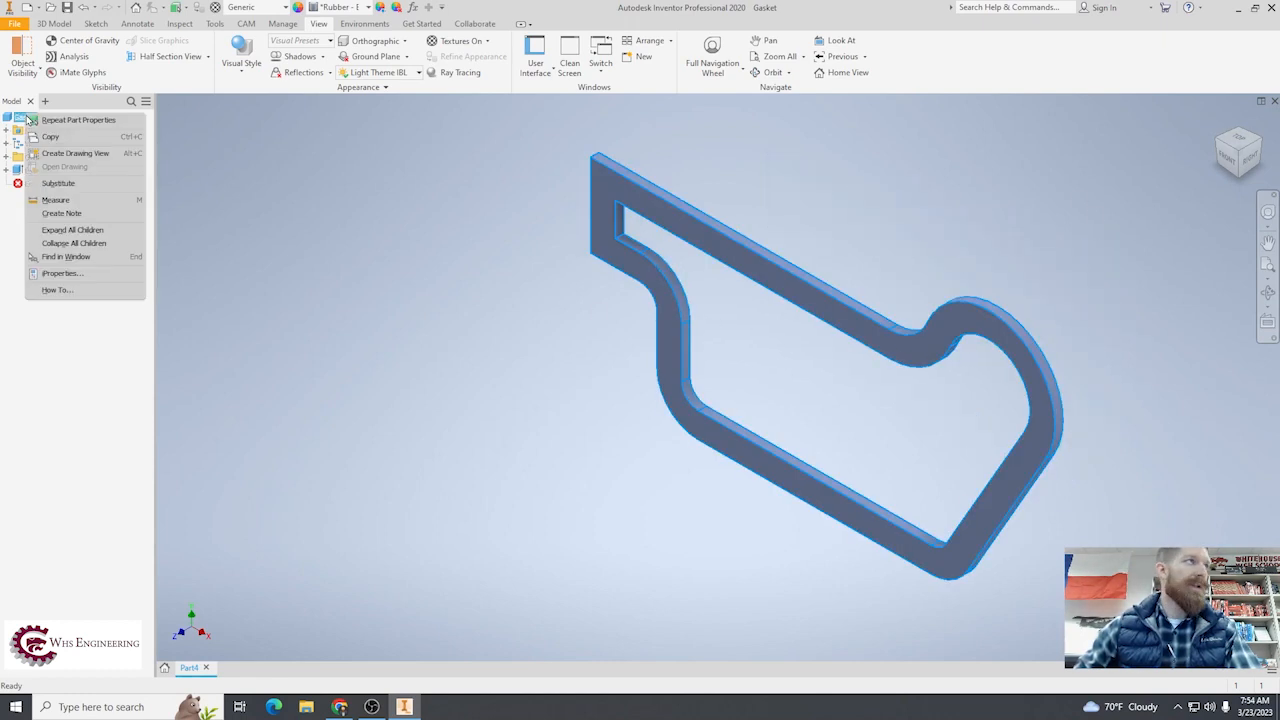
click(64, 276)
click(421, 182)
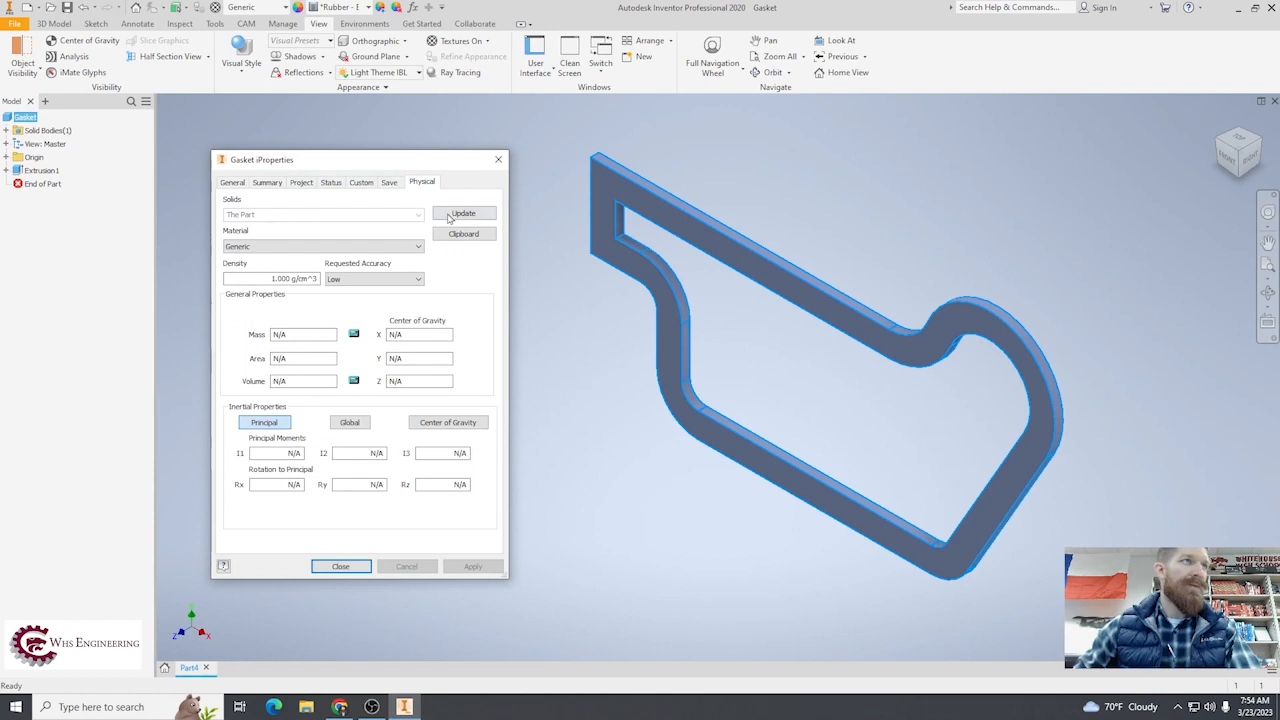
click(449, 216)
click(16, 707)
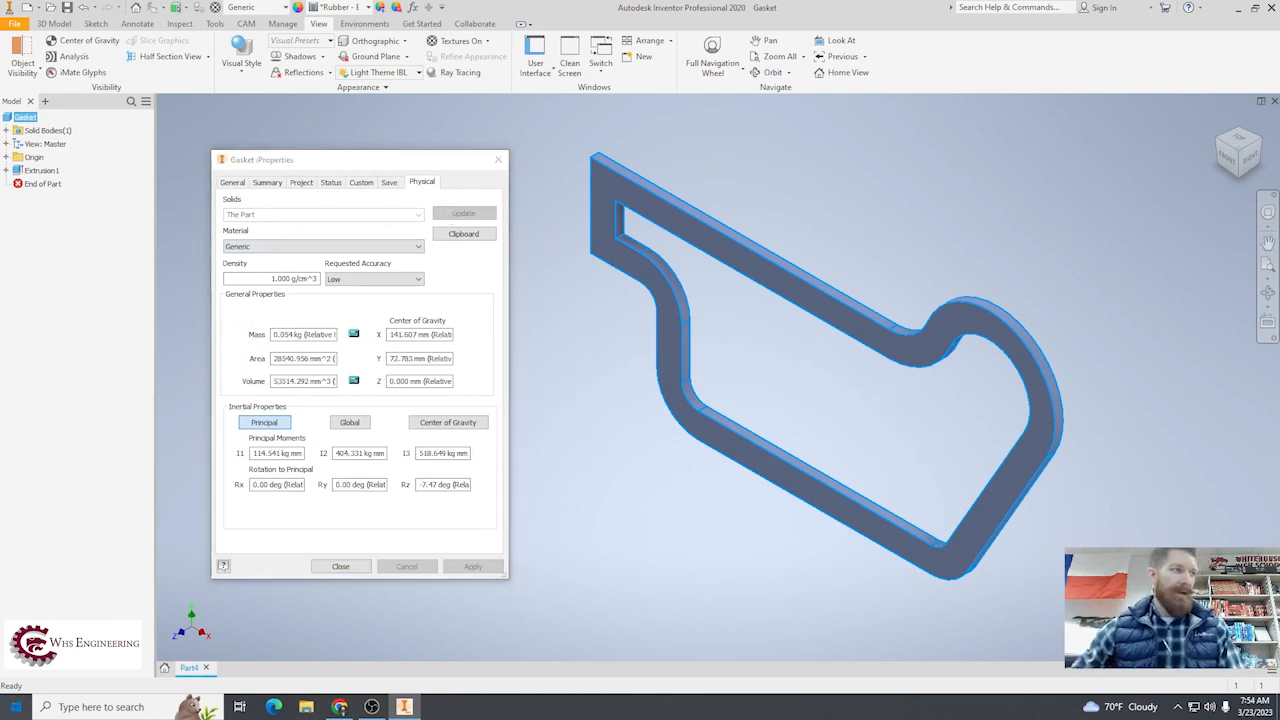
- Open the Snipping Tool and capture a rectangular snip covering the physical iProperties and the gasket model
text(snip)
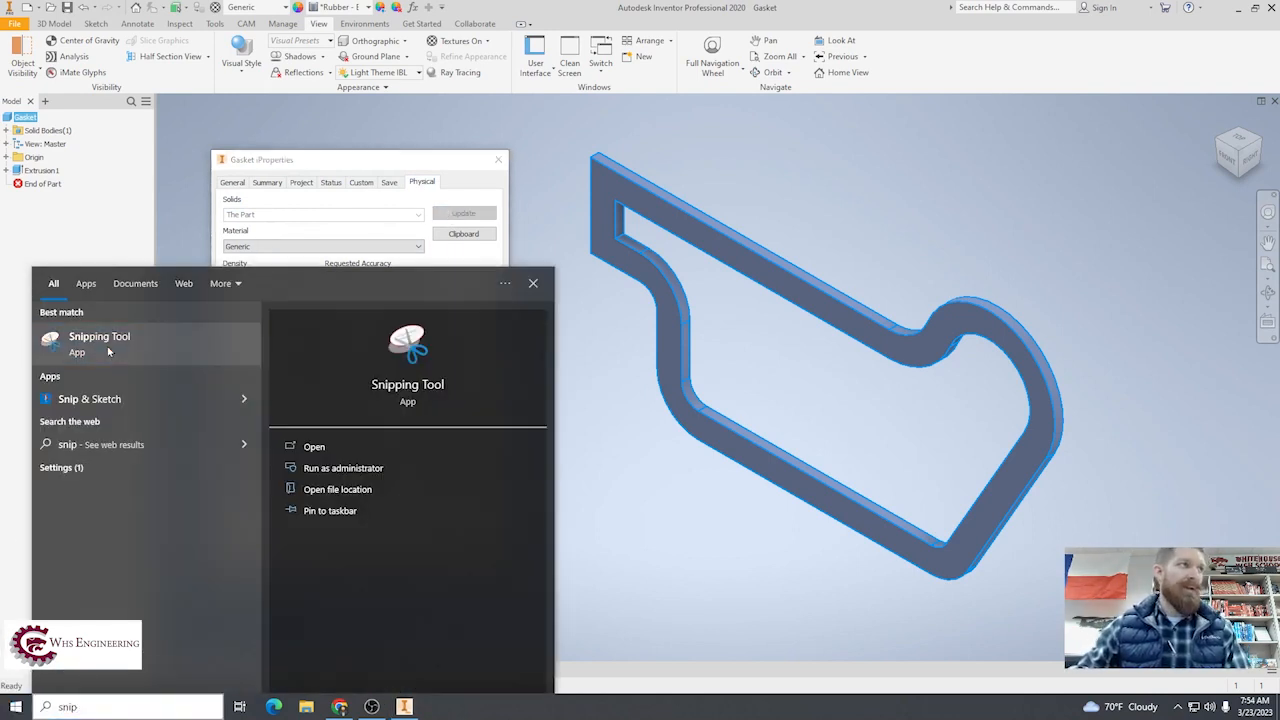
key(Return)
click(873, 62)
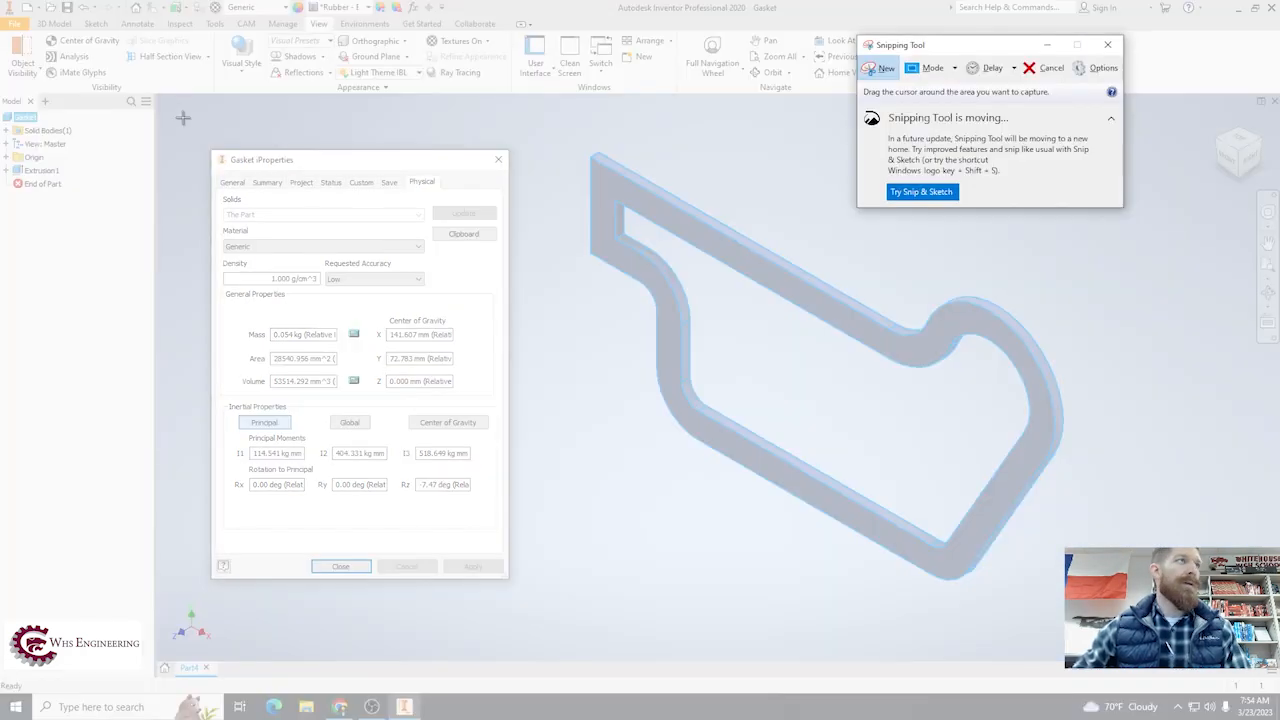
drag(180, 114, 1121, 647)
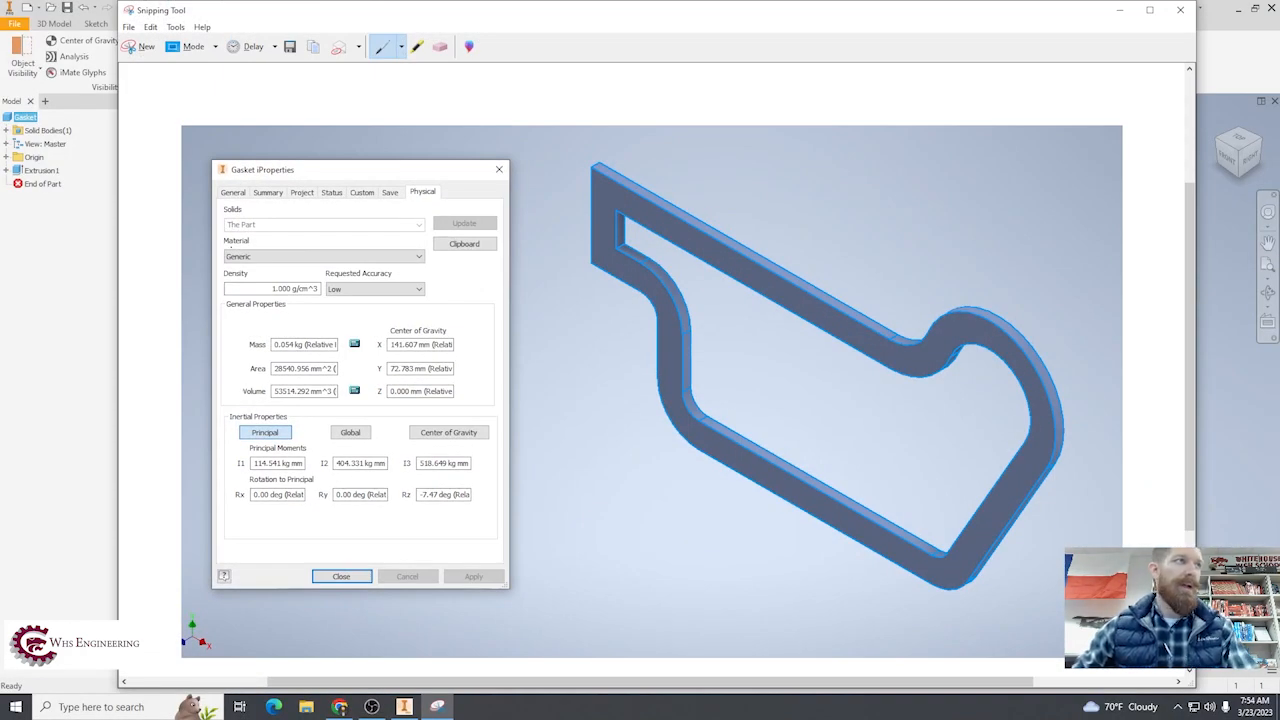
- Highlight the Gasket name, mass and volume values in the snip and circle the gasket model with the highlighter
click(418, 46)
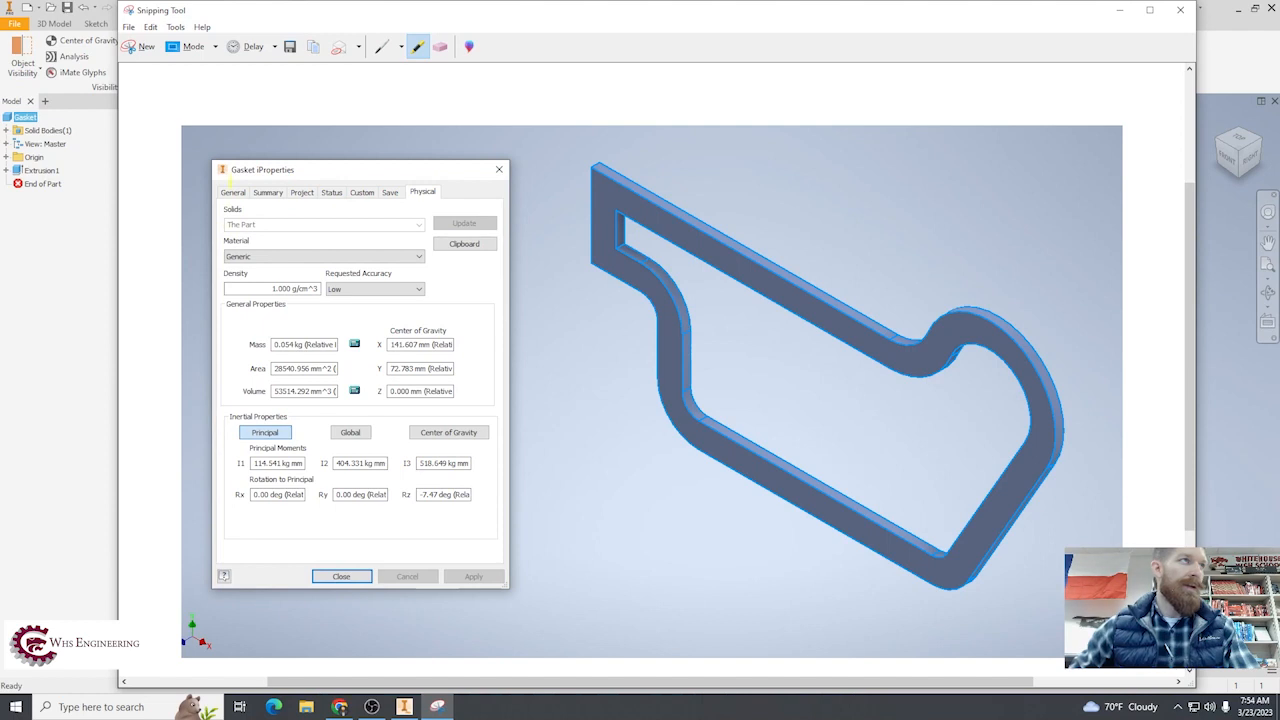
drag(221, 169, 252, 169)
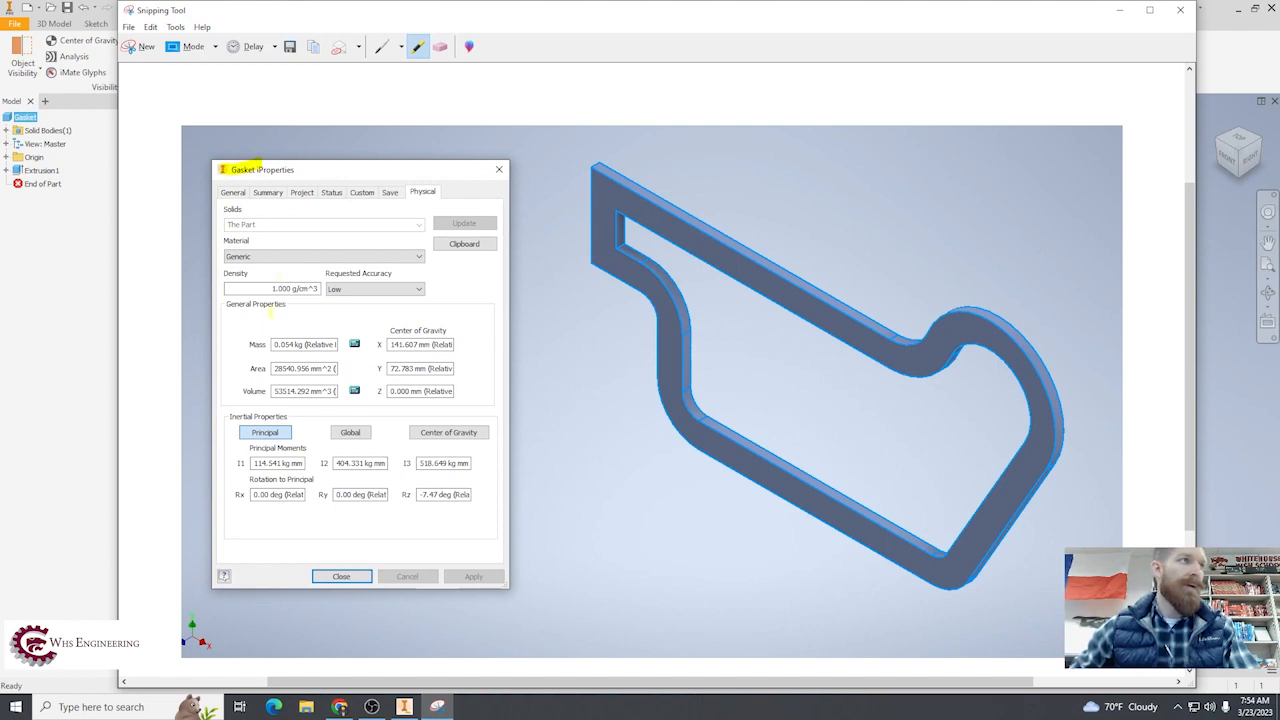
drag(272, 344, 284, 344)
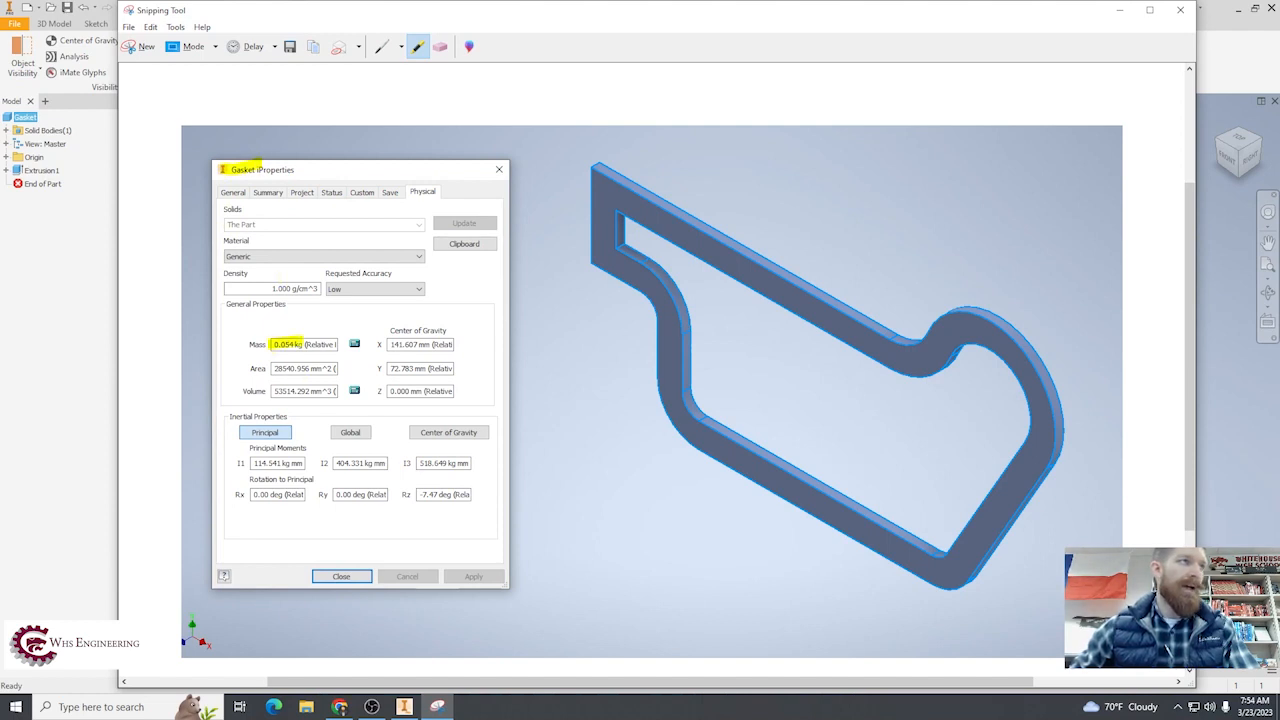
drag(266, 392, 309, 391)
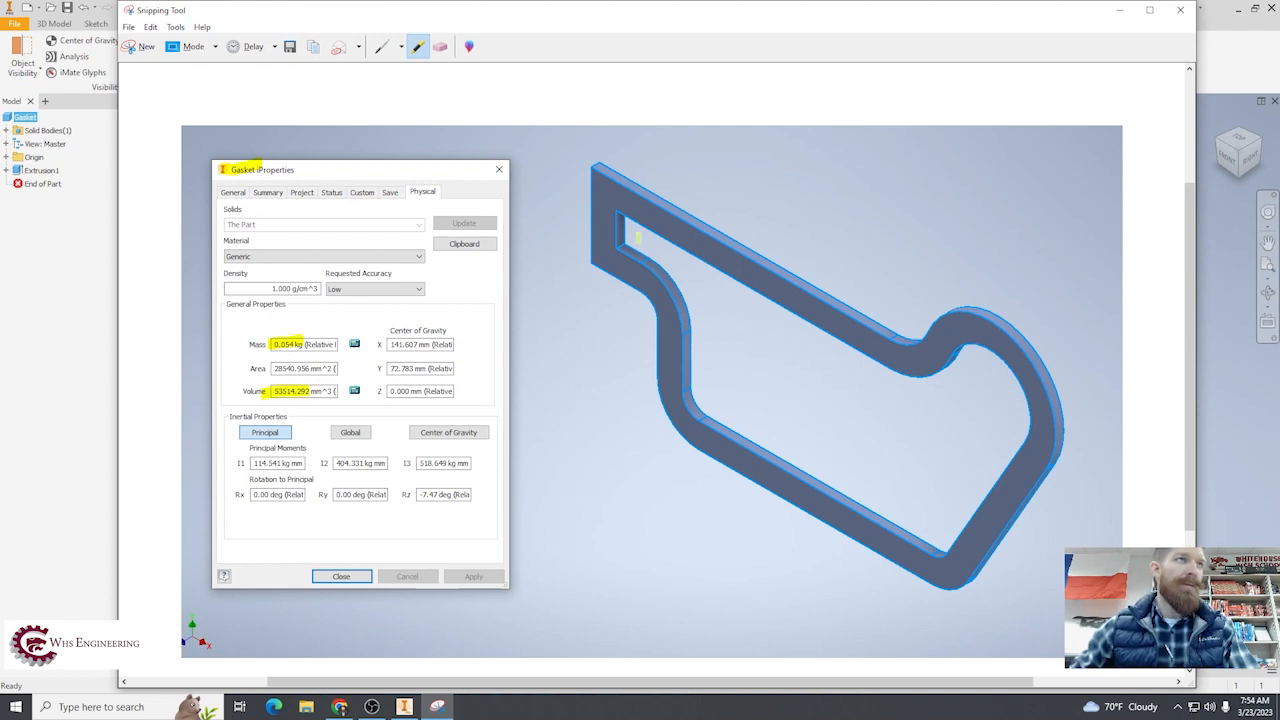
mouse_move(555, 184)
mouse_down()
mouse_move(560, 168)
mouse_move(918, 168)
mouse_move(1105, 415)
mouse_move(958, 625)
mouse_move(720, 556)
mouse_move(578, 362)
mouse_move(558, 176)
mouse_up()
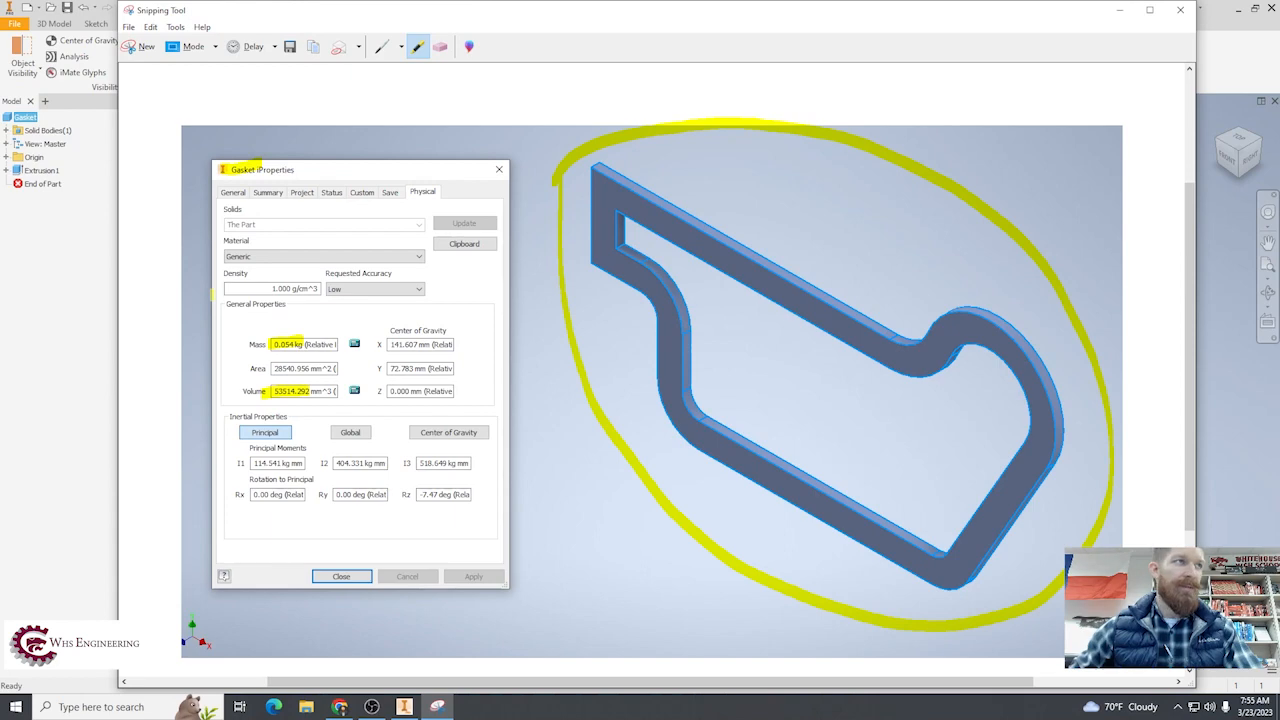
- Switch back to Inventor, close the iProperties and assign the Rubber material from the Inventor Material Library to the gasket
click(1245, 81)
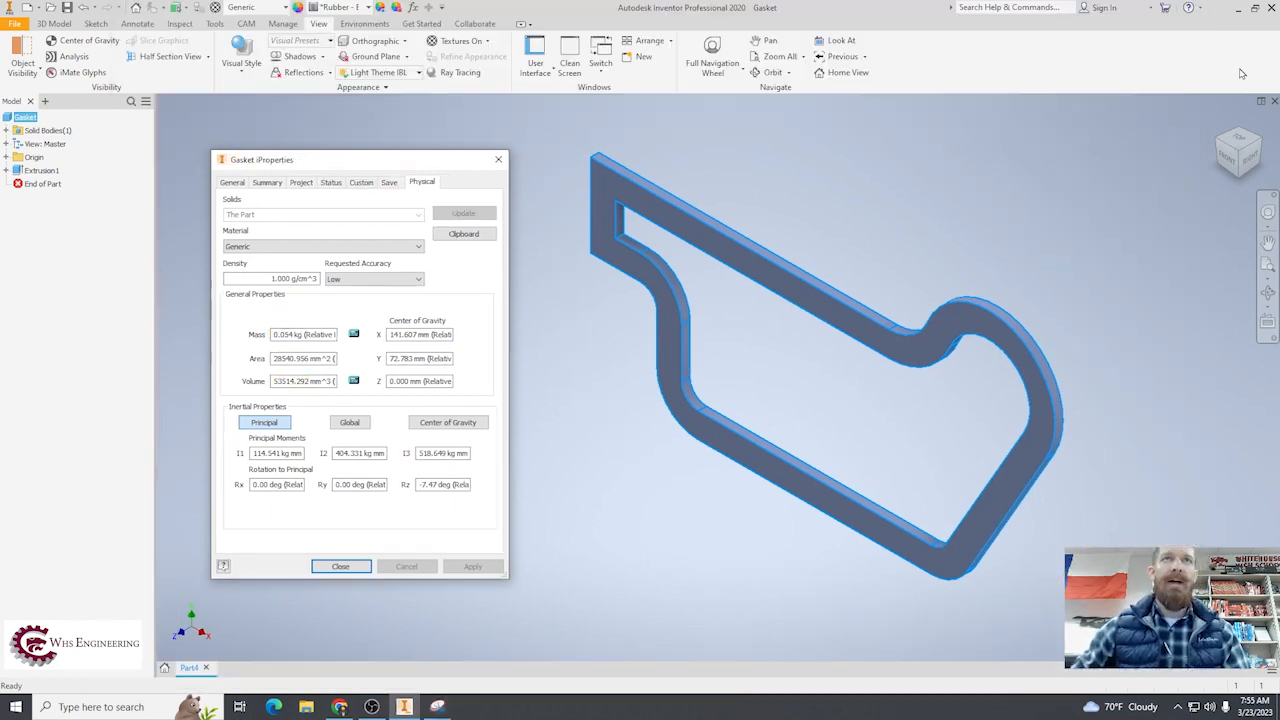
click(498, 160)
click(366, 8)
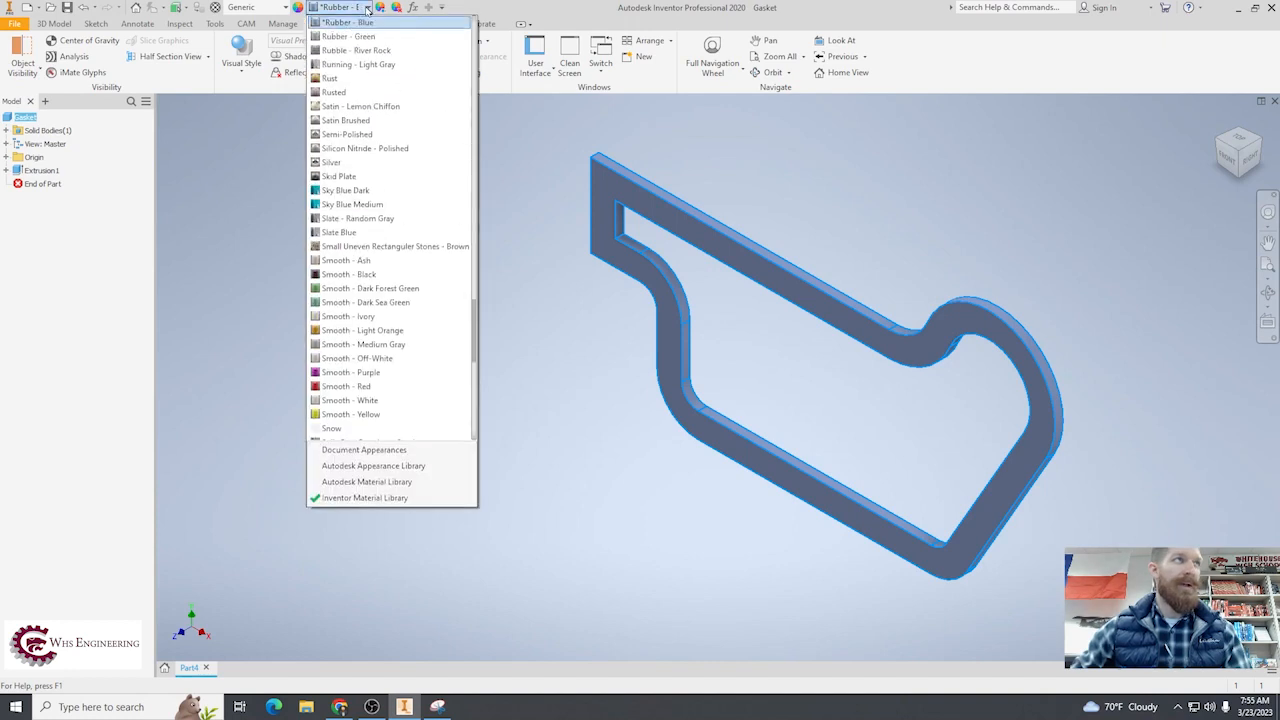
click(366, 8)
click(285, 7)
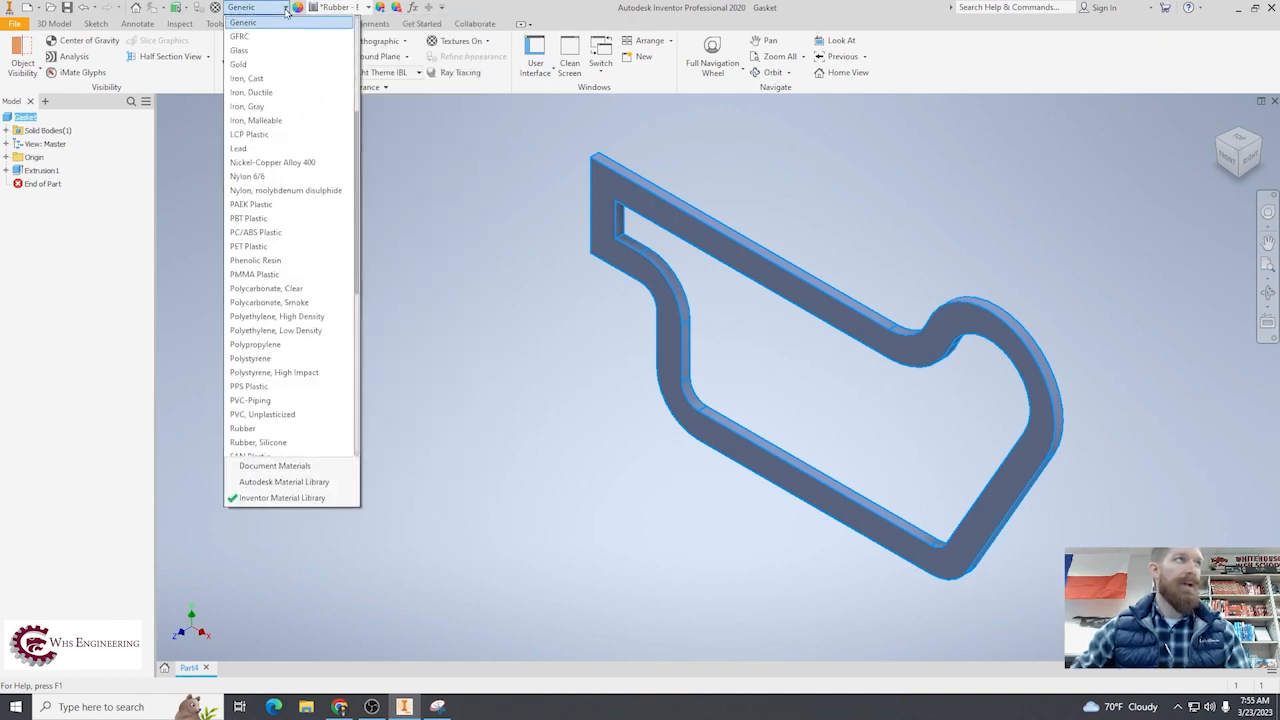
click(369, 255)
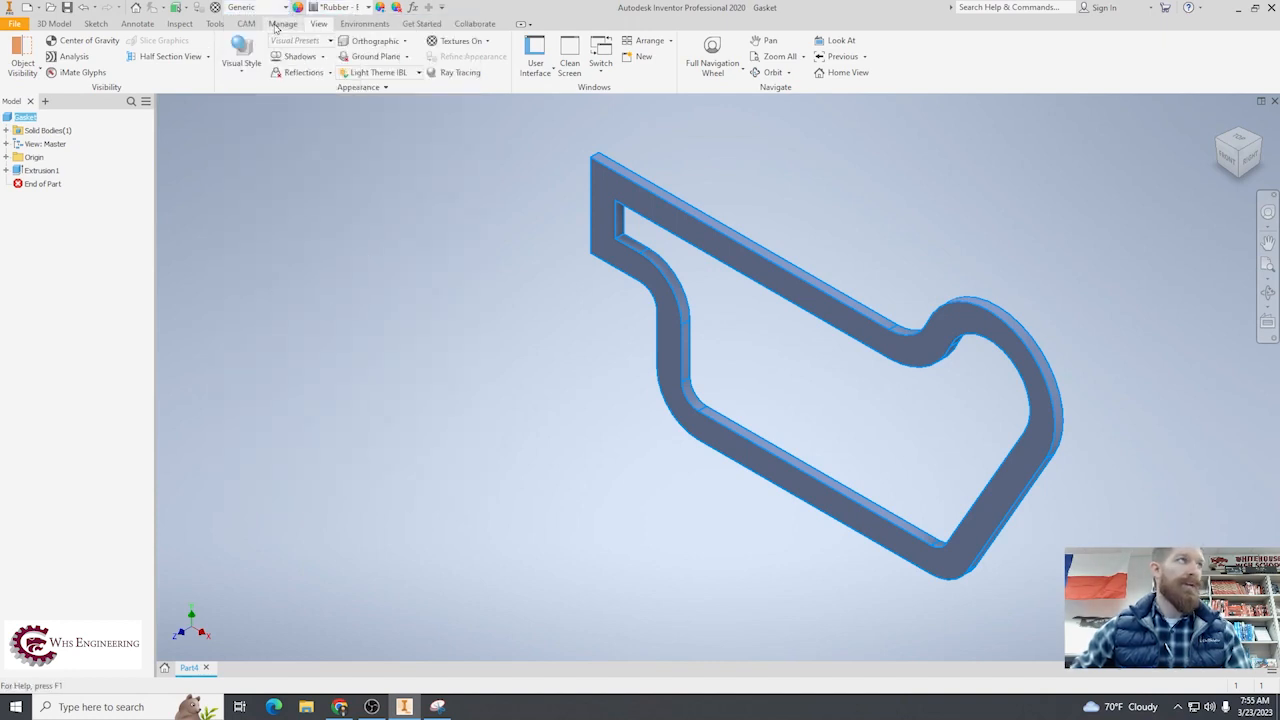
click(283, 7)
scroll(265, 330, down, 7)
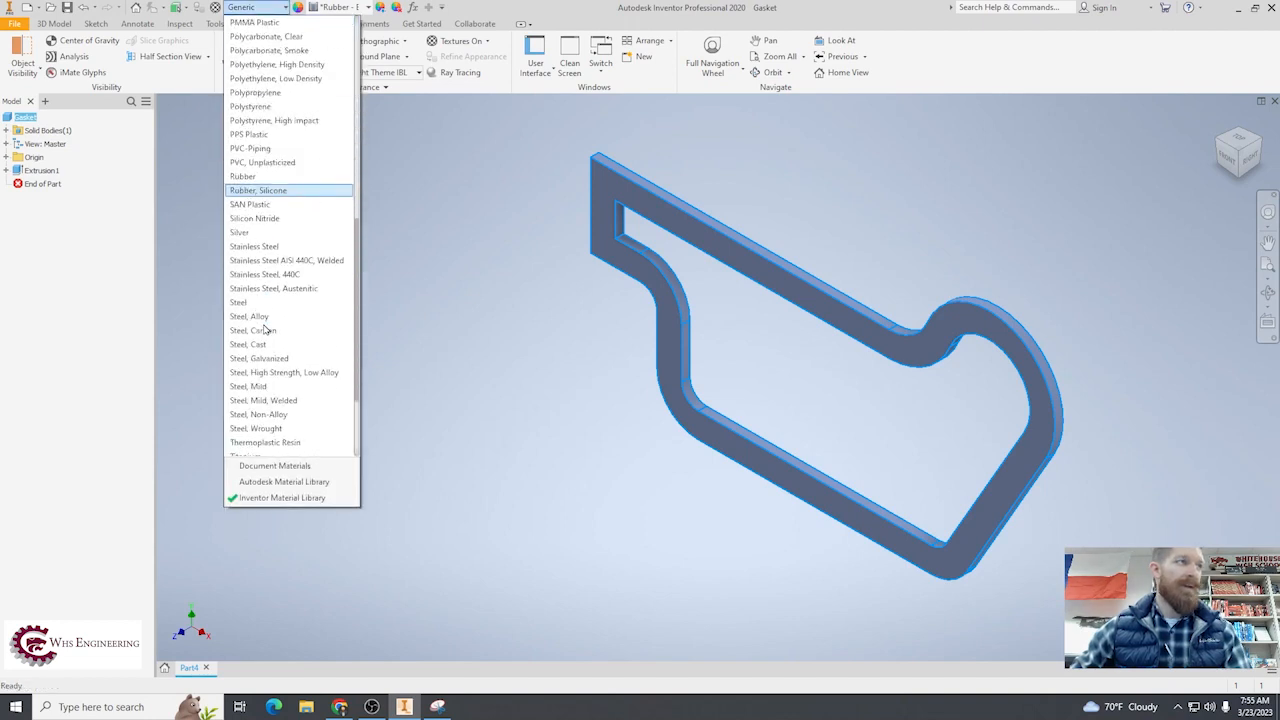
scroll(272, 346, up, 3)
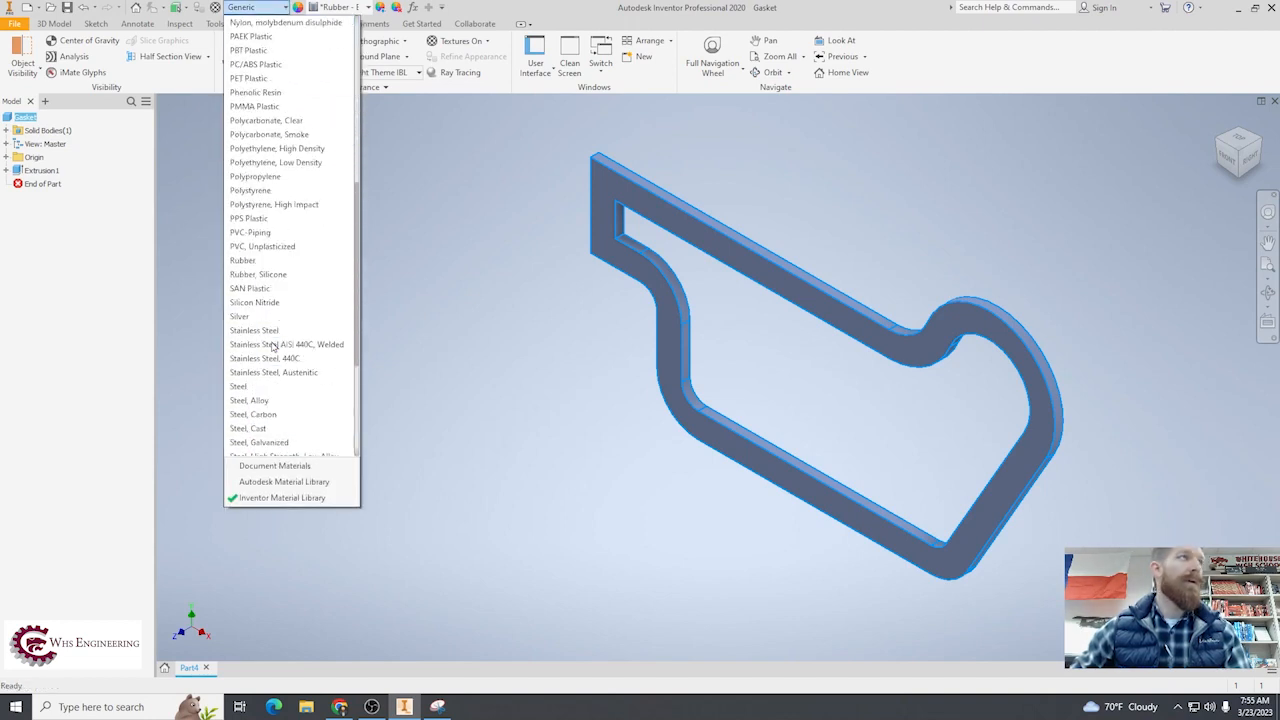
click(272, 261)
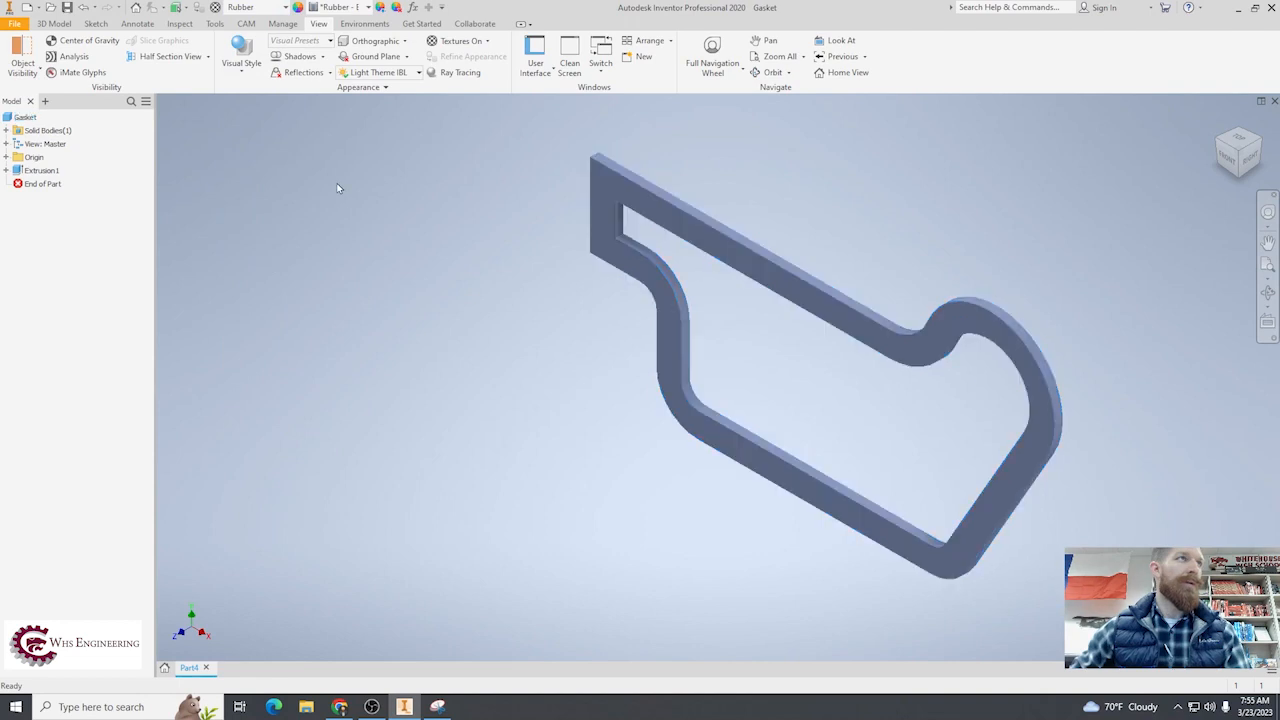
- Reopen the gasket's iProperties and show its physical properties for the Rubber material
right_click(22, 117)
click(60, 281)
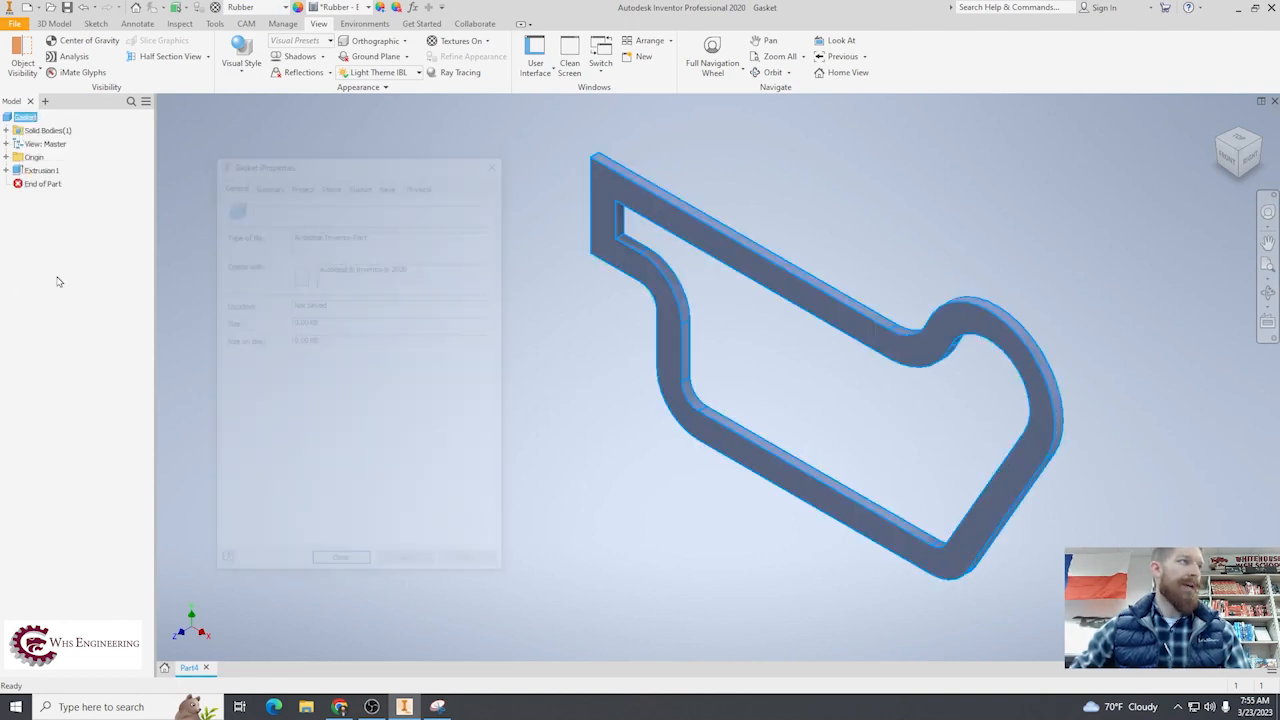
click(430, 180)
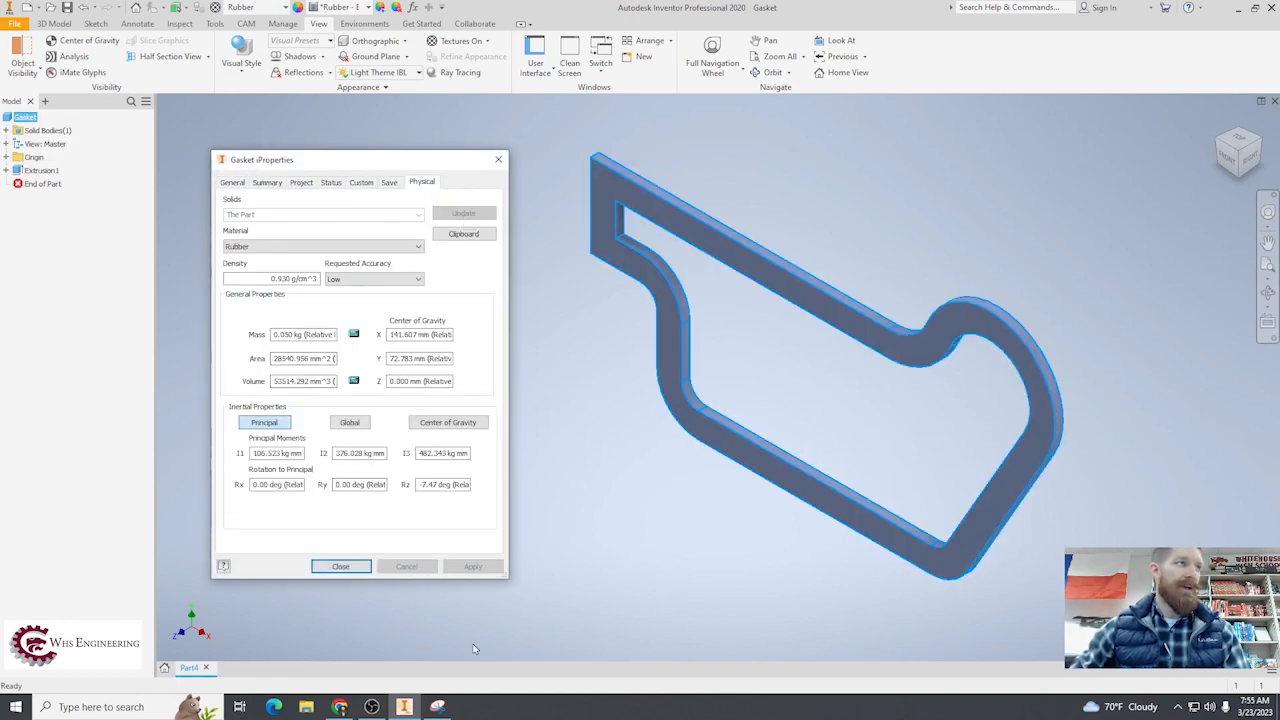
- Switch to the Snipping Tool and capture a new snip of the Rubber physical properties together with the gasket model
click(437, 706)
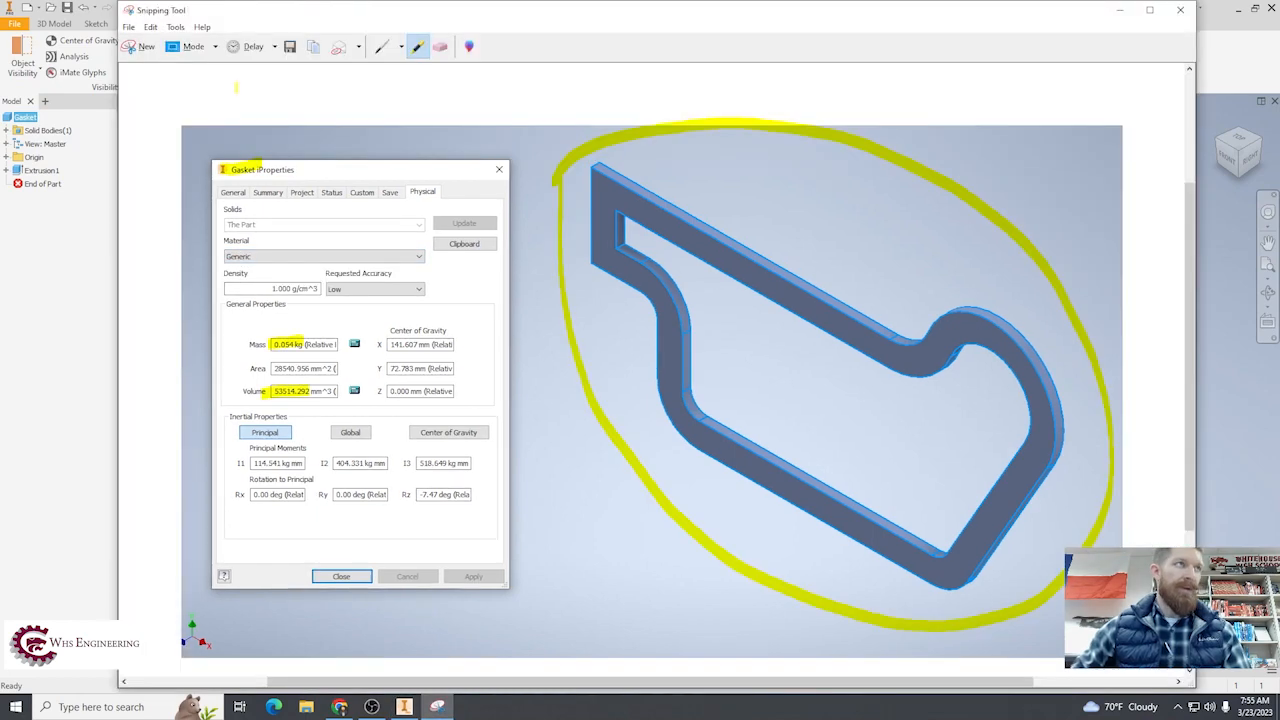
click(143, 50)
drag(178, 123, 1086, 620)
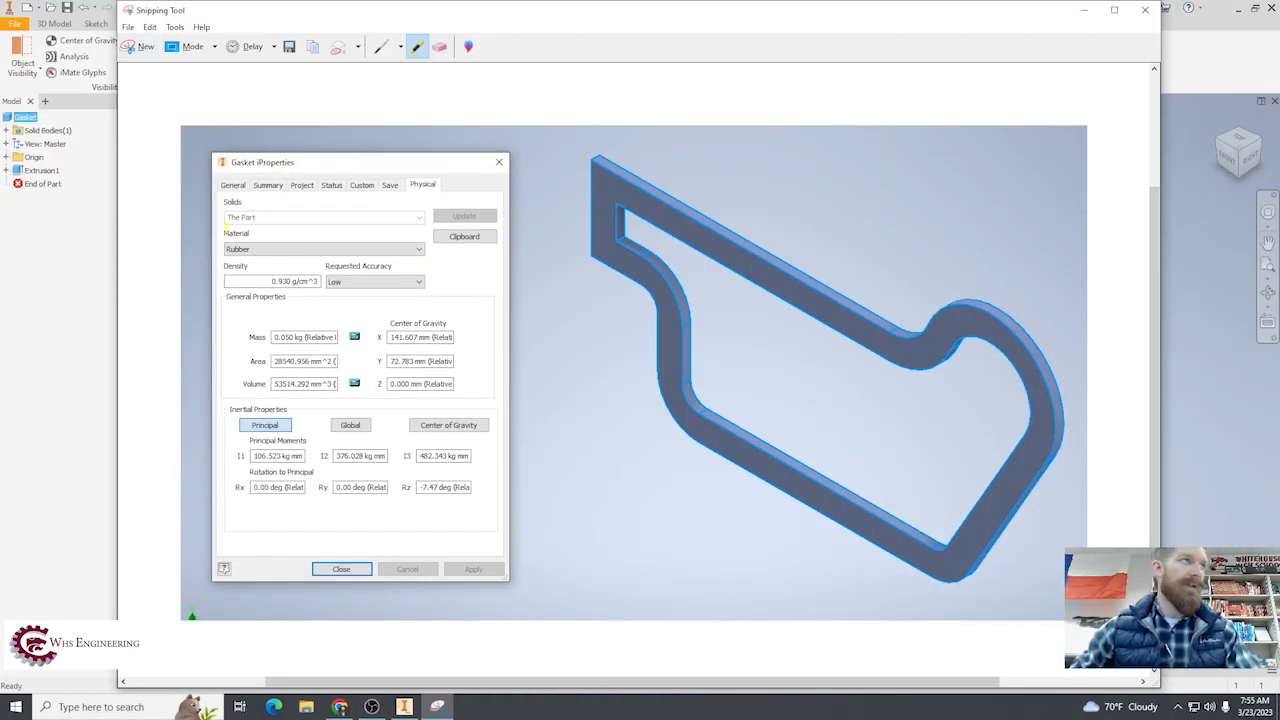
- Highlight the Gasket name, Rubber material, mass and volume in the new snip and circle the gasket model
drag(223, 164, 263, 162)
mouse_move(221, 249)
mouse_down()
mouse_move(265, 249)
mouse_move(263, 233)
mouse_up()
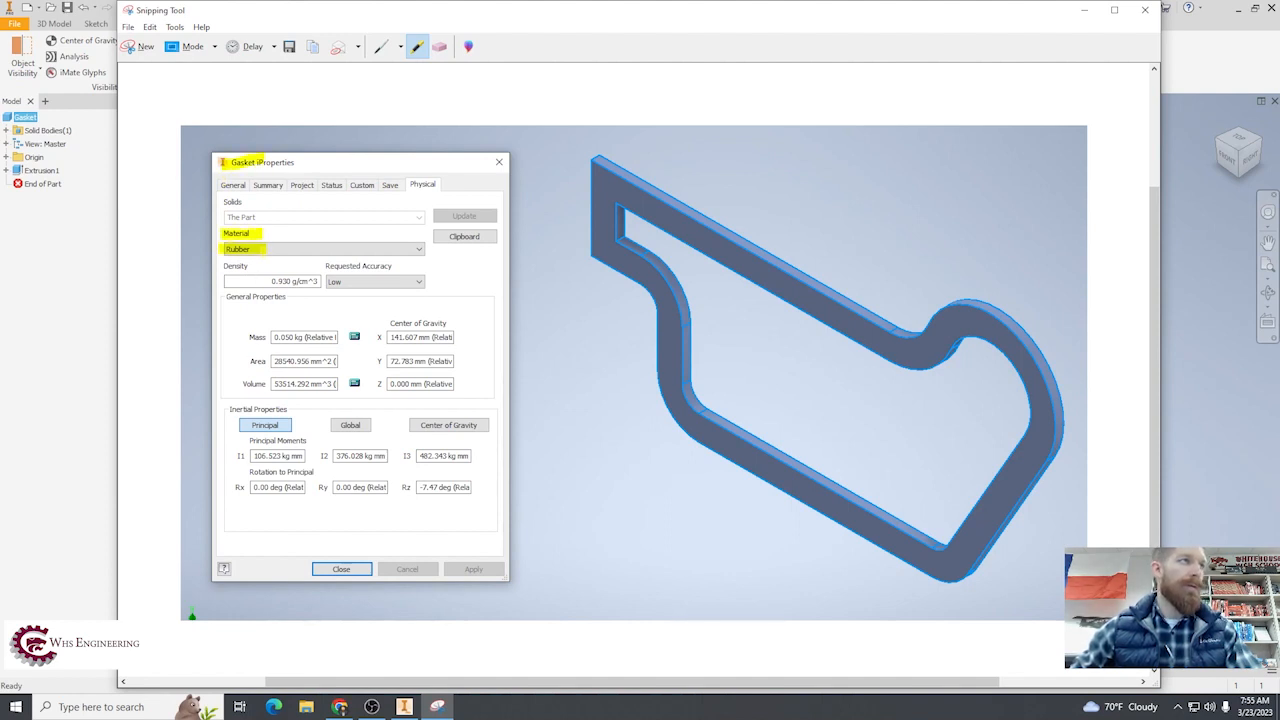
drag(251, 337, 306, 337)
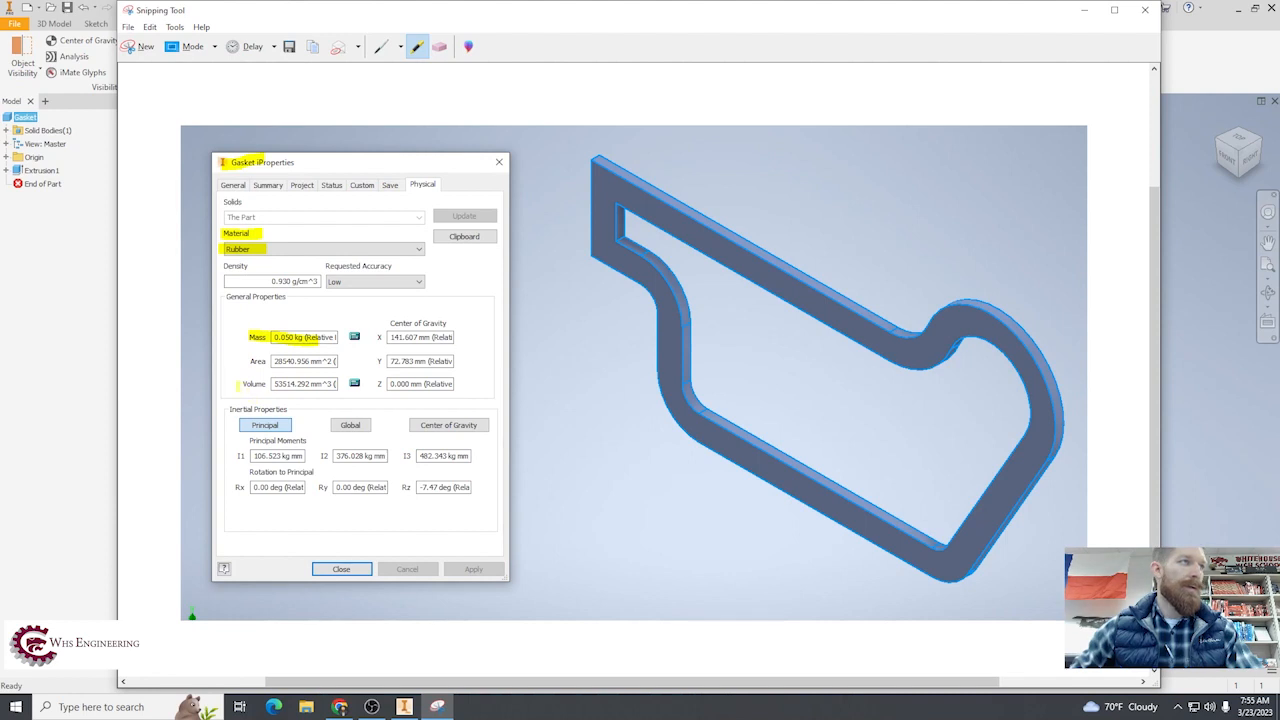
drag(240, 385, 332, 382)
mouse_move(579, 421)
mouse_down()
mouse_move(533, 232)
mouse_move(992, 204)
mouse_move(1080, 545)
mouse_move(670, 538)
mouse_move(566, 425)
mouse_move(557, 386)
mouse_up()
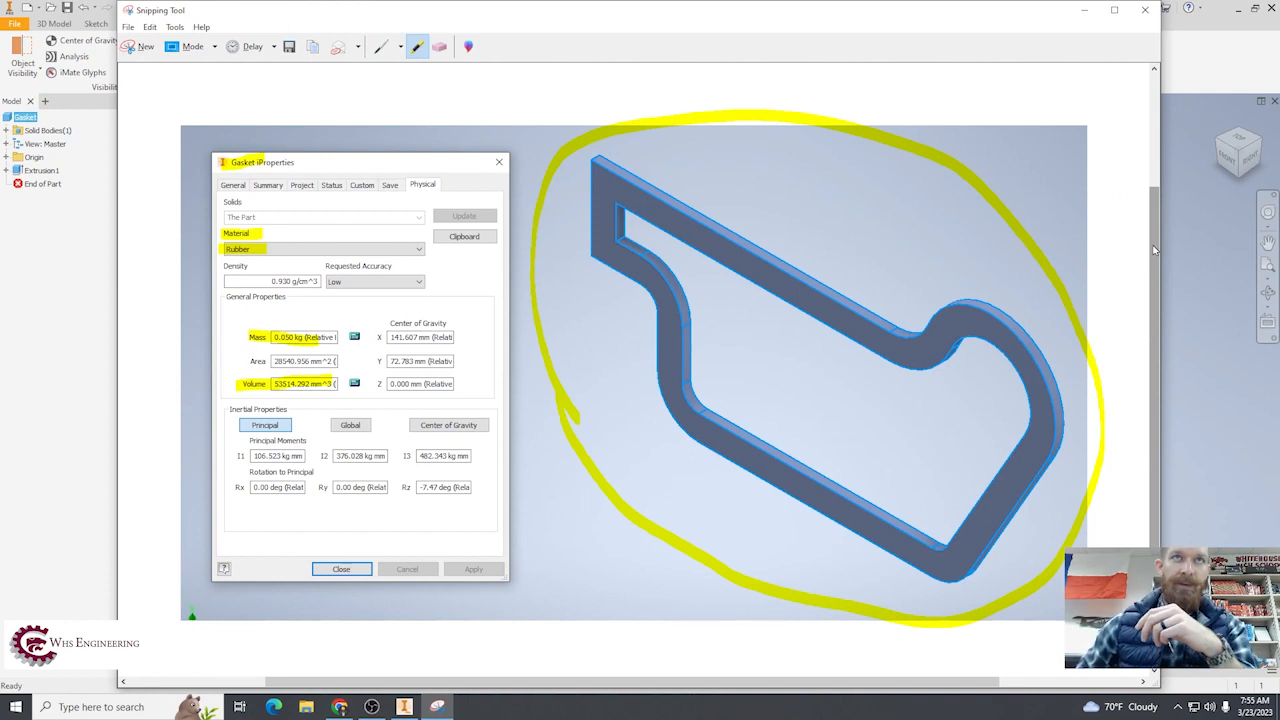
drag(1153, 250, 1157, 253)
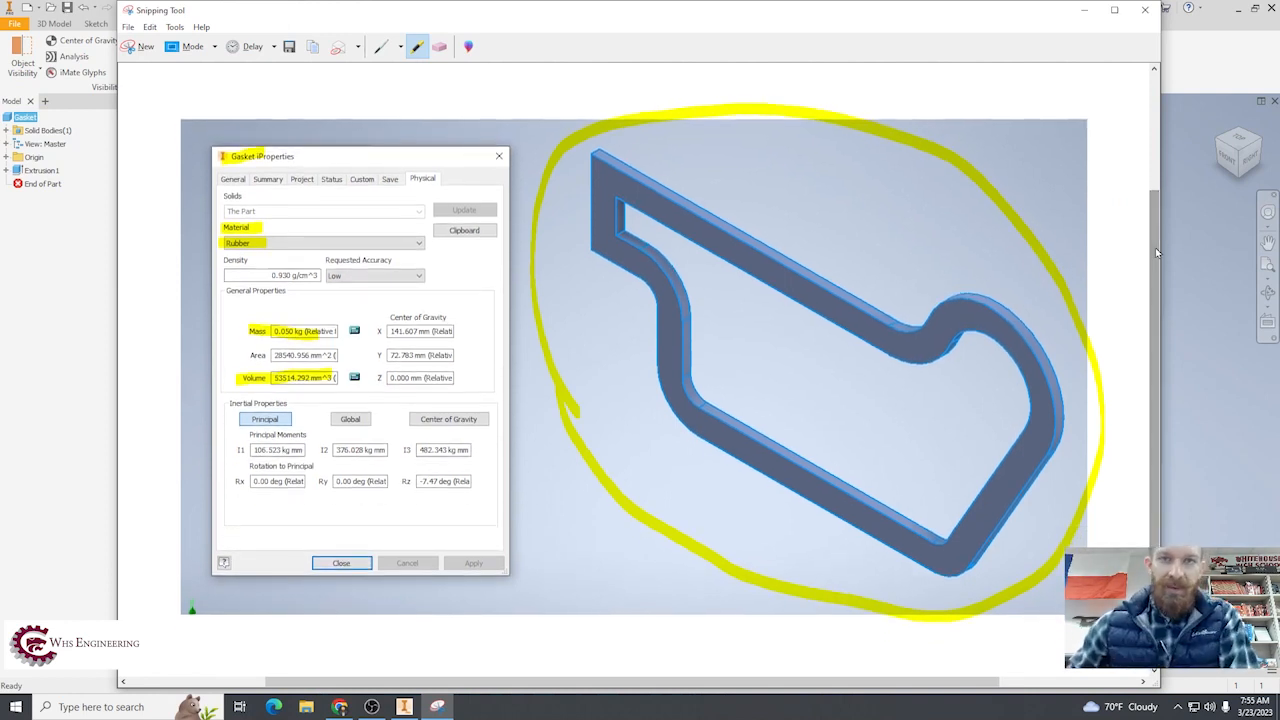